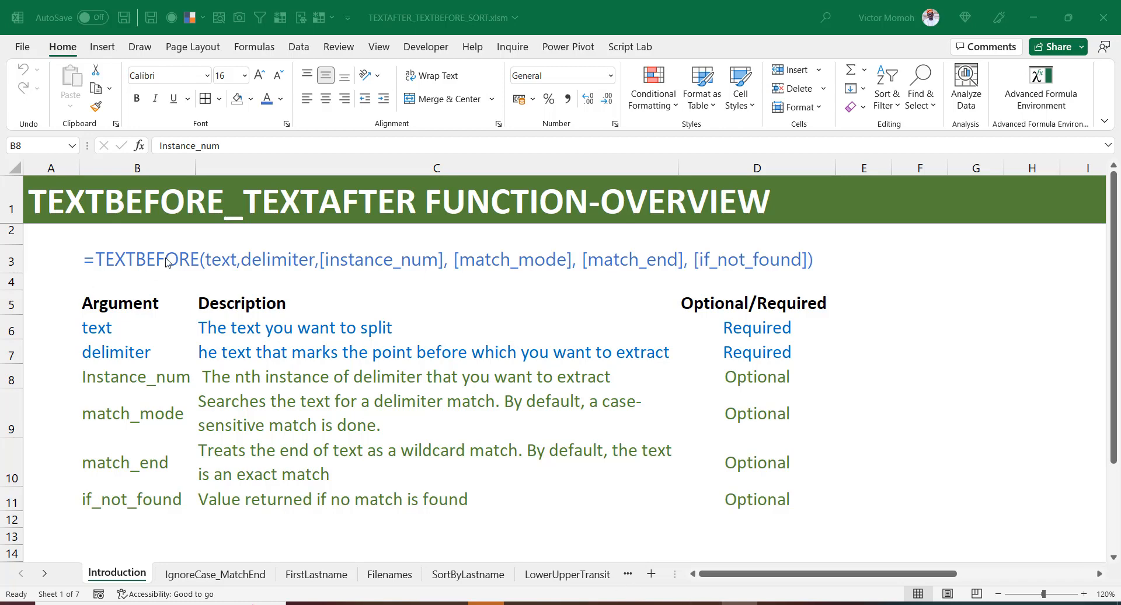
- Examine the TEXTBEFORE syntax in cell B3 of the Introduction sheet and open the IgnoreCase_MatchEnd sheet
click(129, 264)
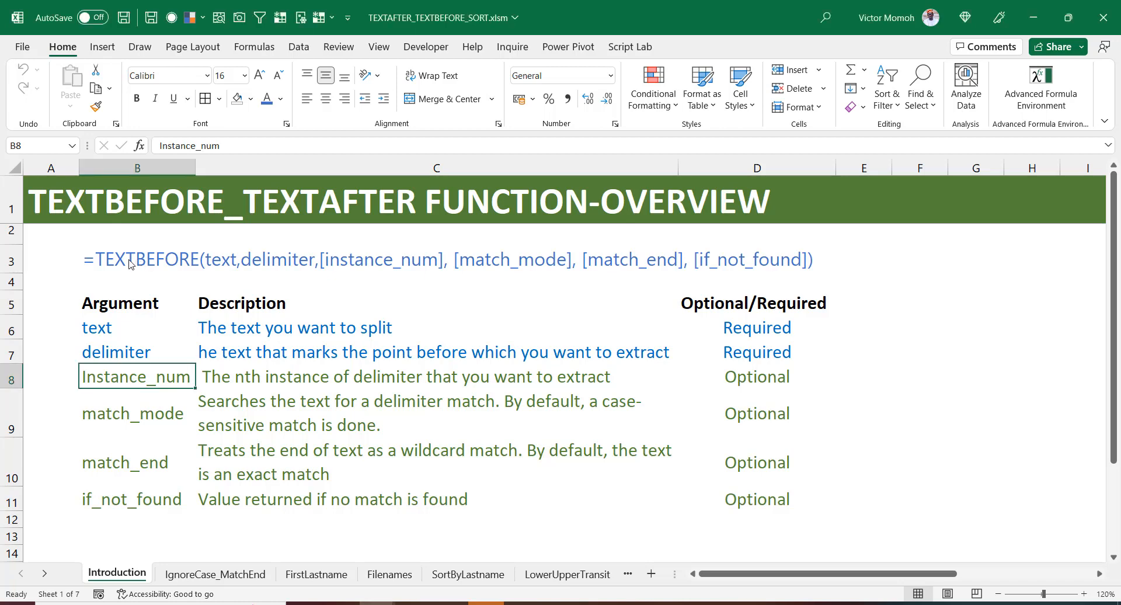
click(128, 262)
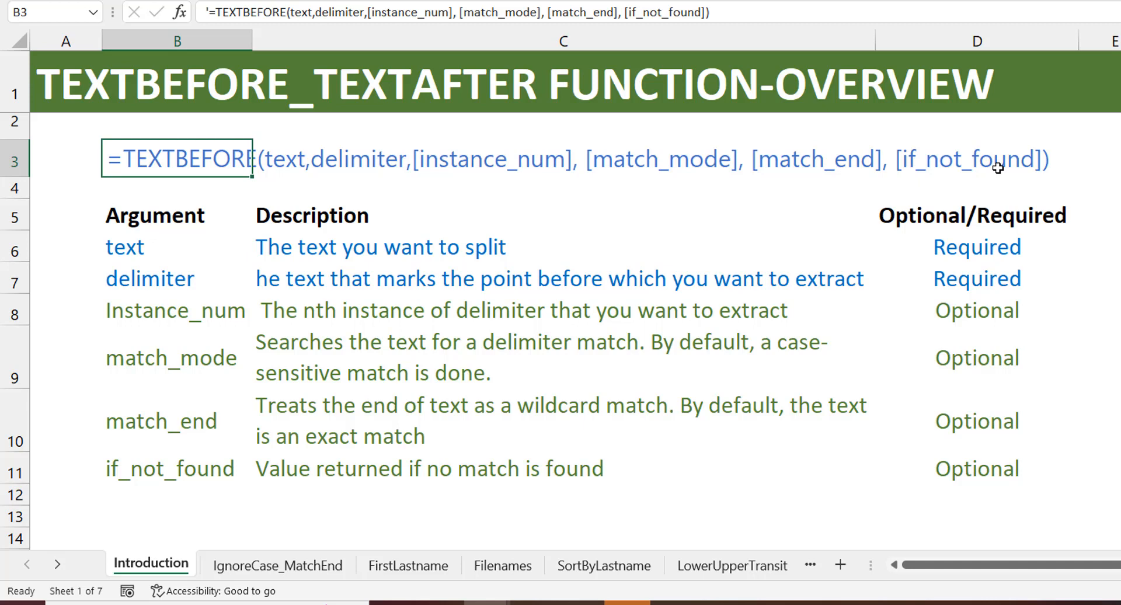
click(275, 563)
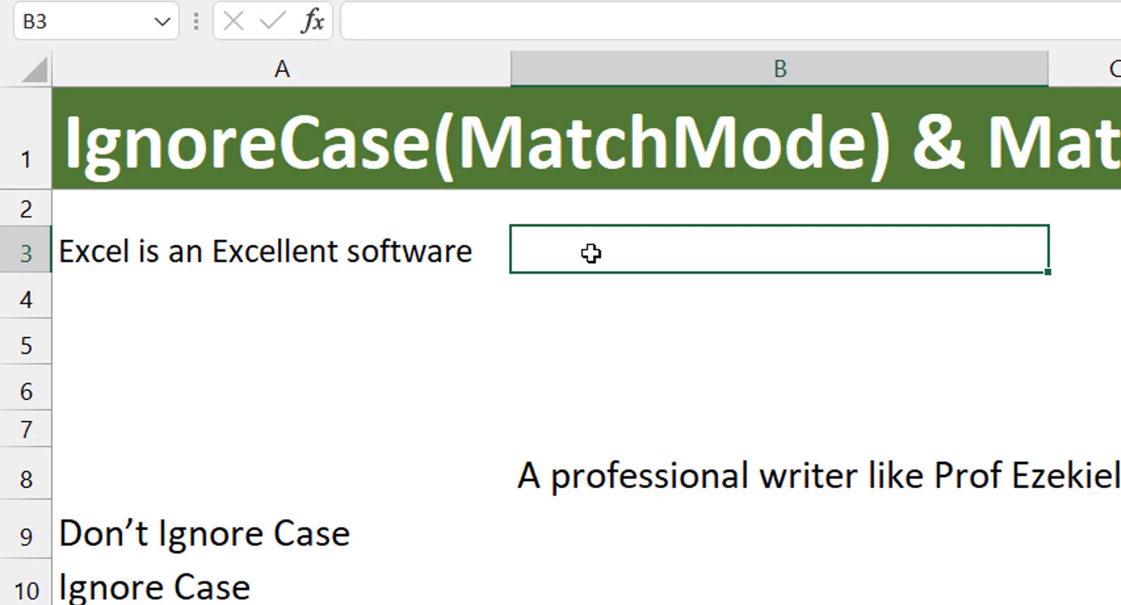
- Begin a TEXTBEFORE formula in B3 with A3 as the text and a space as the delimiter
text(=textbefor)
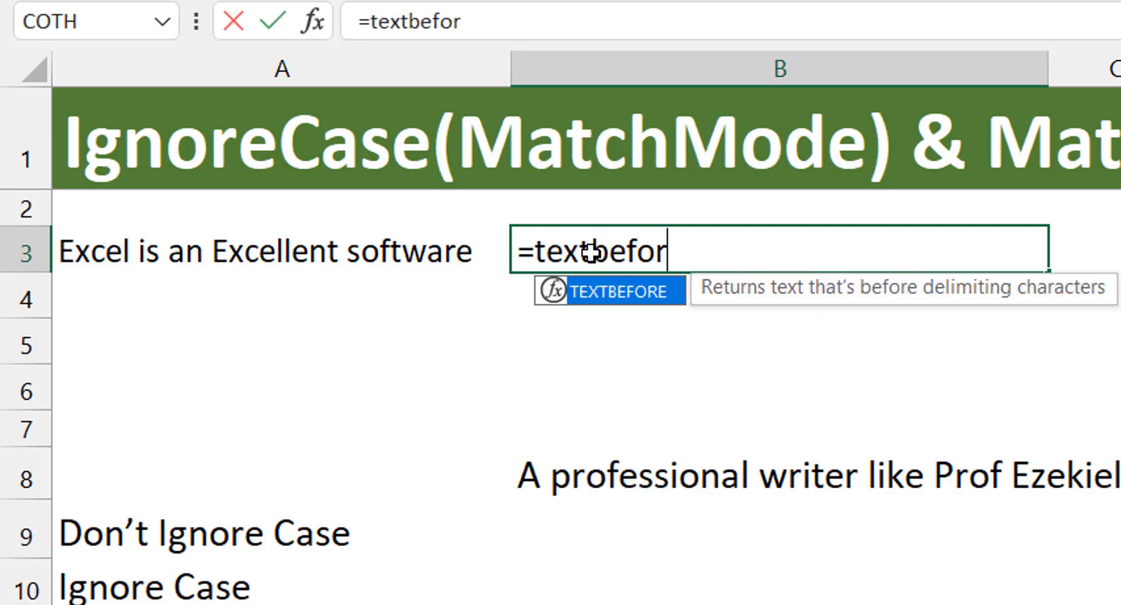
text(e)
key(Tab)
click(296, 250)
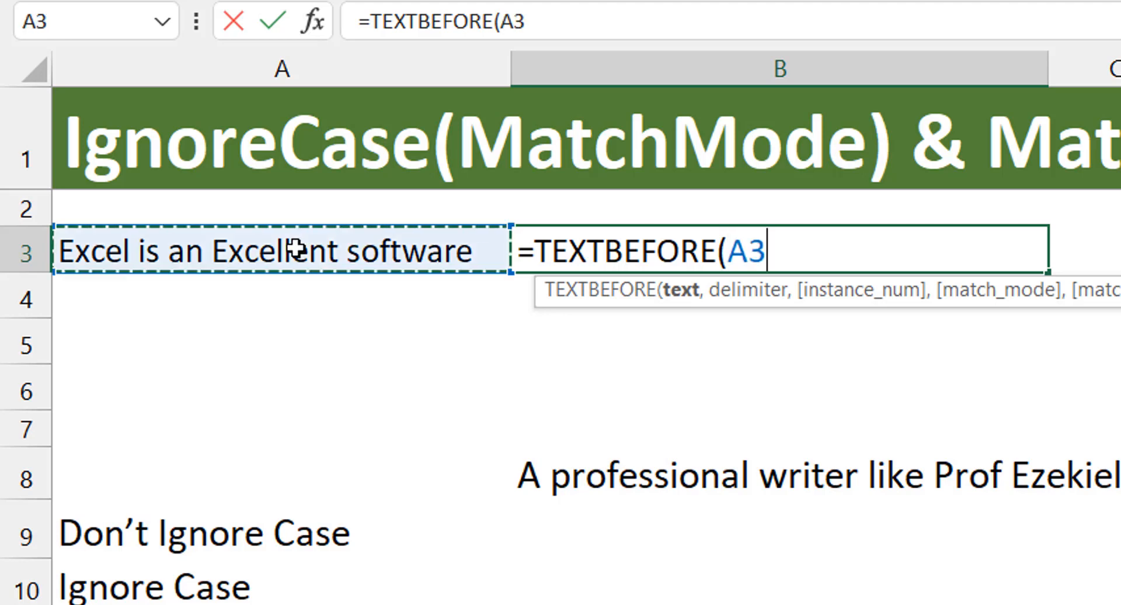
text(," ")
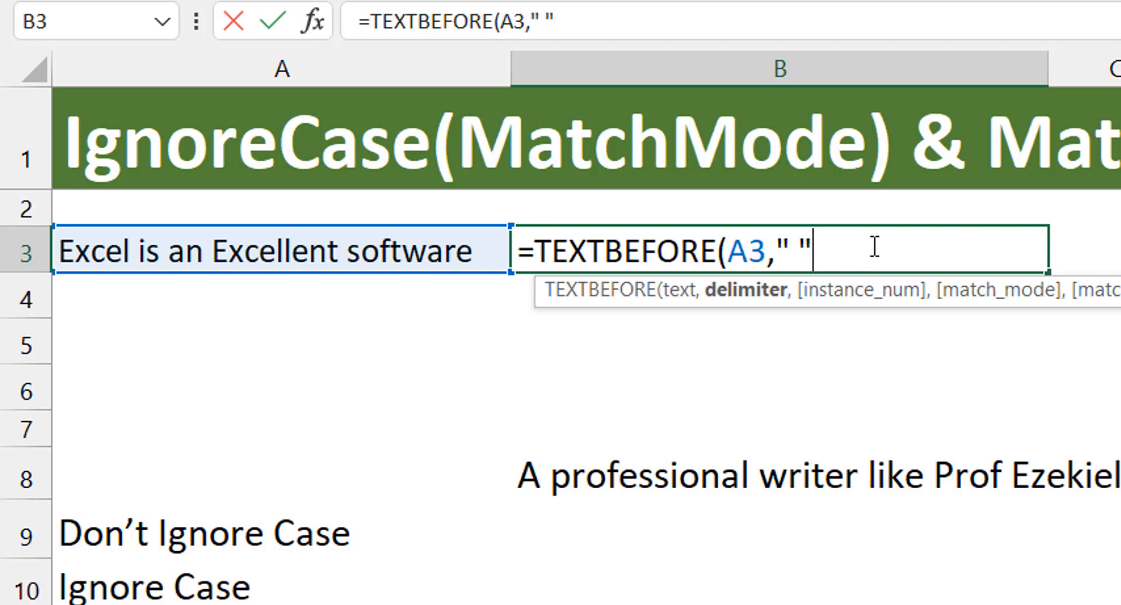
- Complete the B3 formula with SEQUENCE(4) as the instance number and select B3 again
text(,)
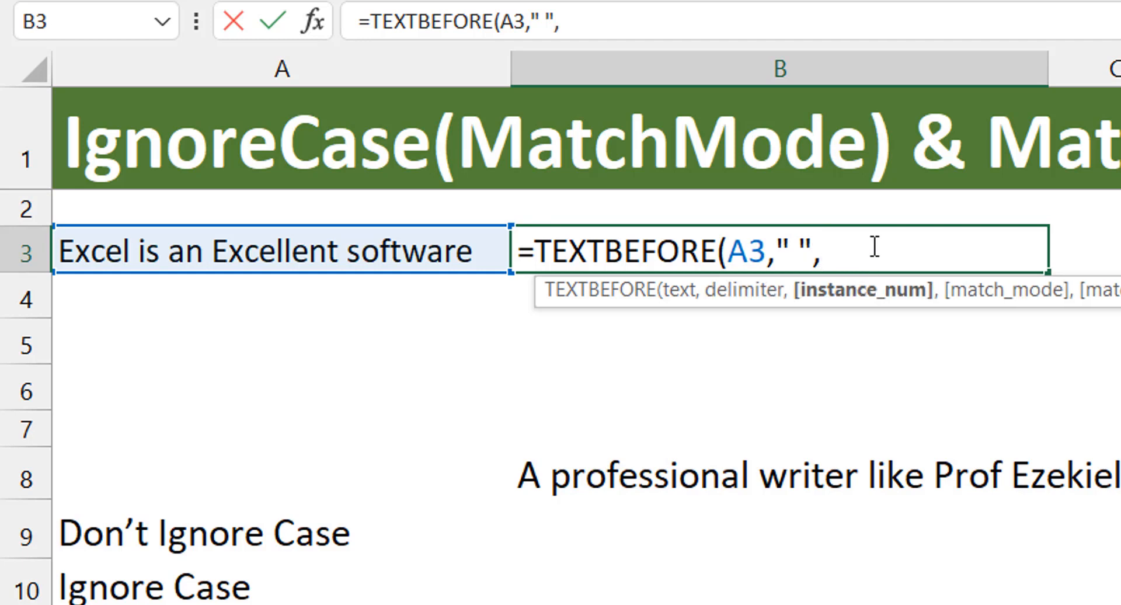
text(sequen)
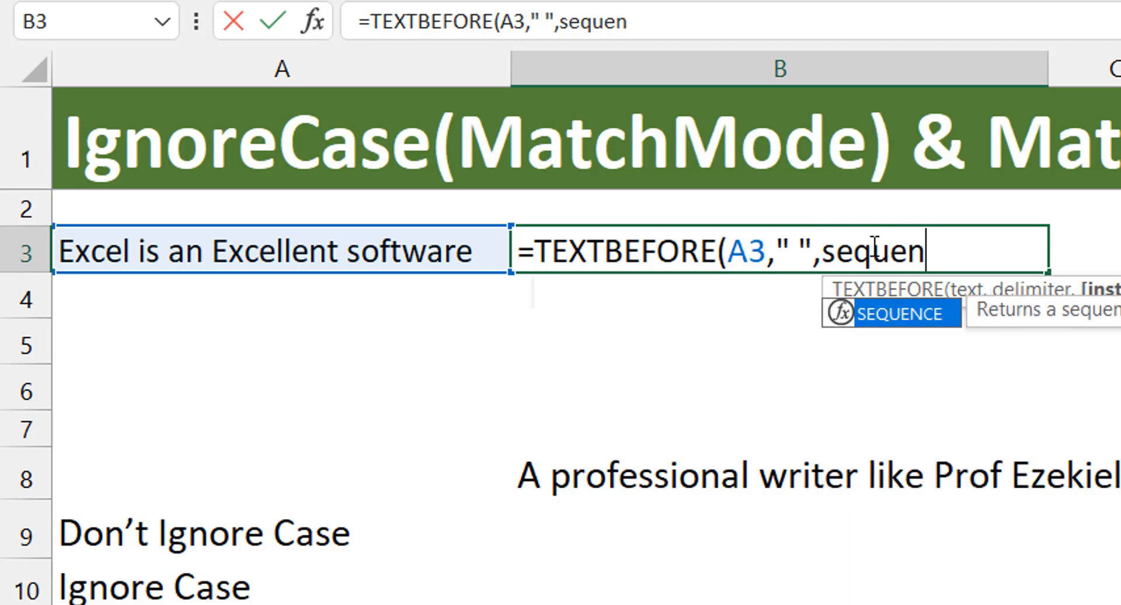
key(Tab)
text(4)
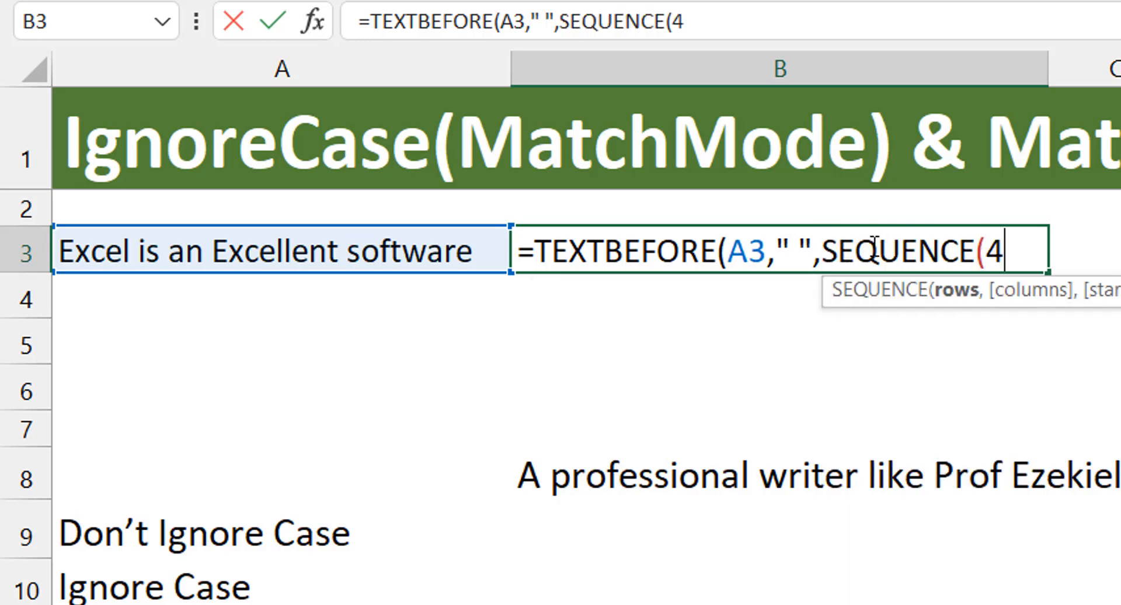
text())
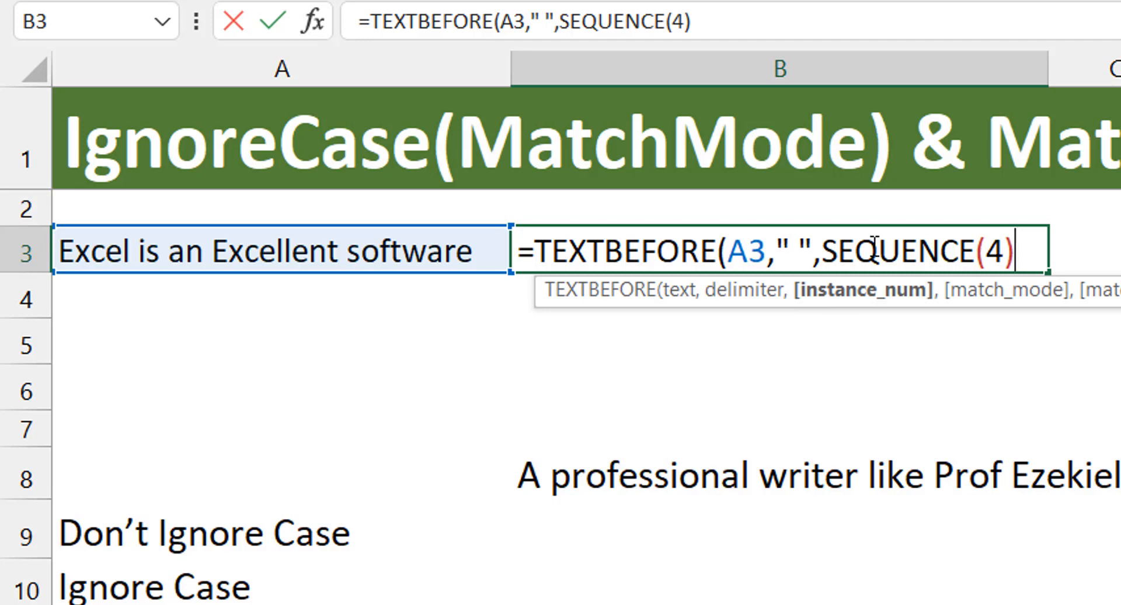
text())
key(Return)
click(874, 246)
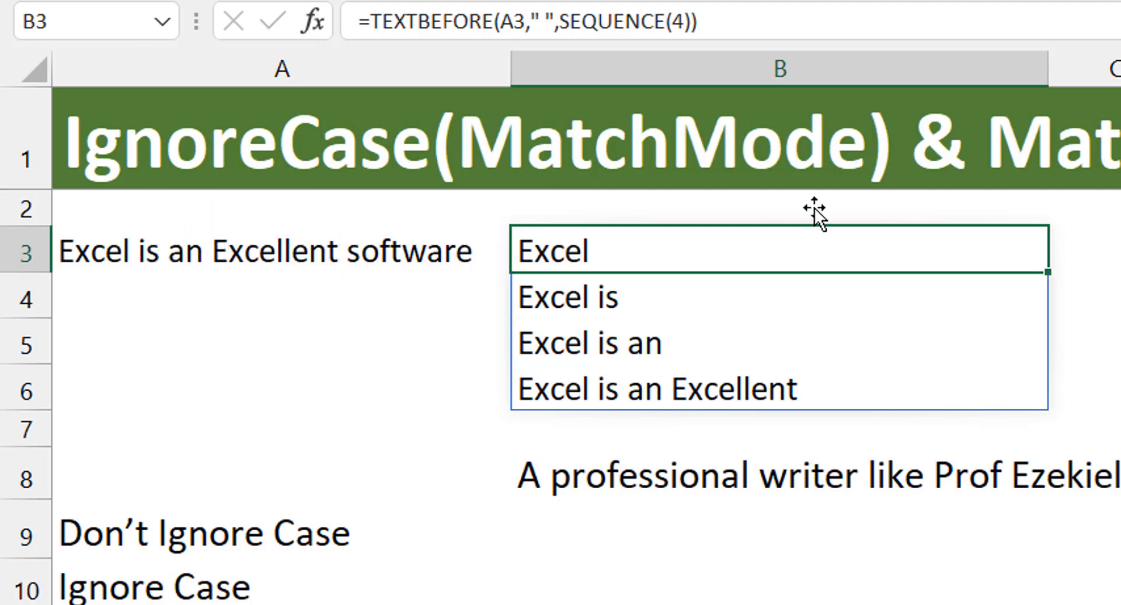
- Make the SEQUENCE in B3's formula start at -4, giving =TEXTBEFORE(A3," ",SEQUENCE(4,,-4))
click(684, 22)
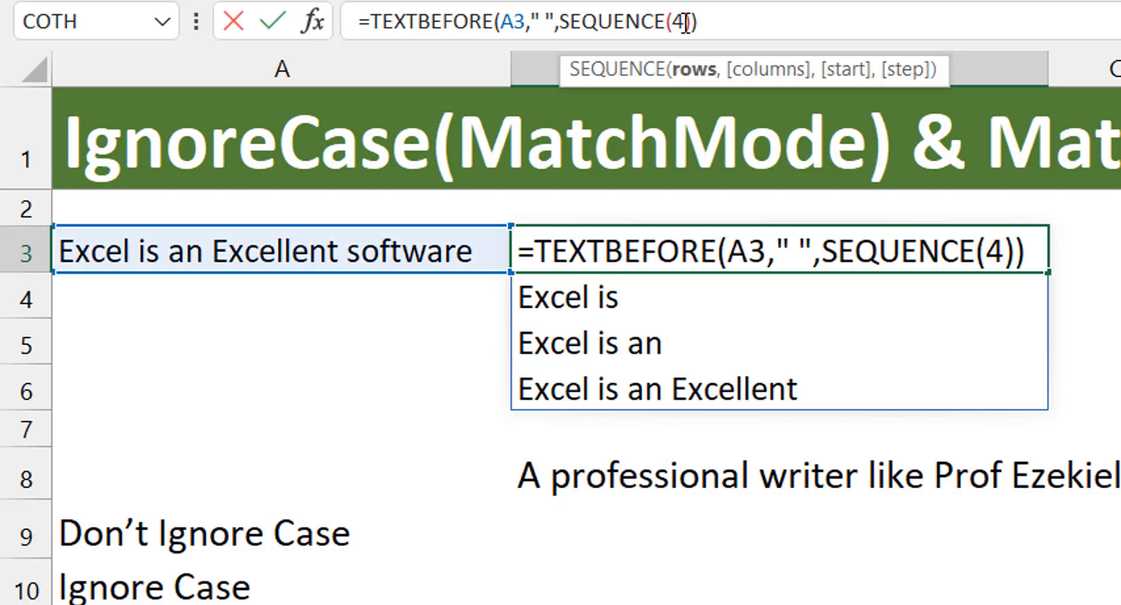
text(,,)
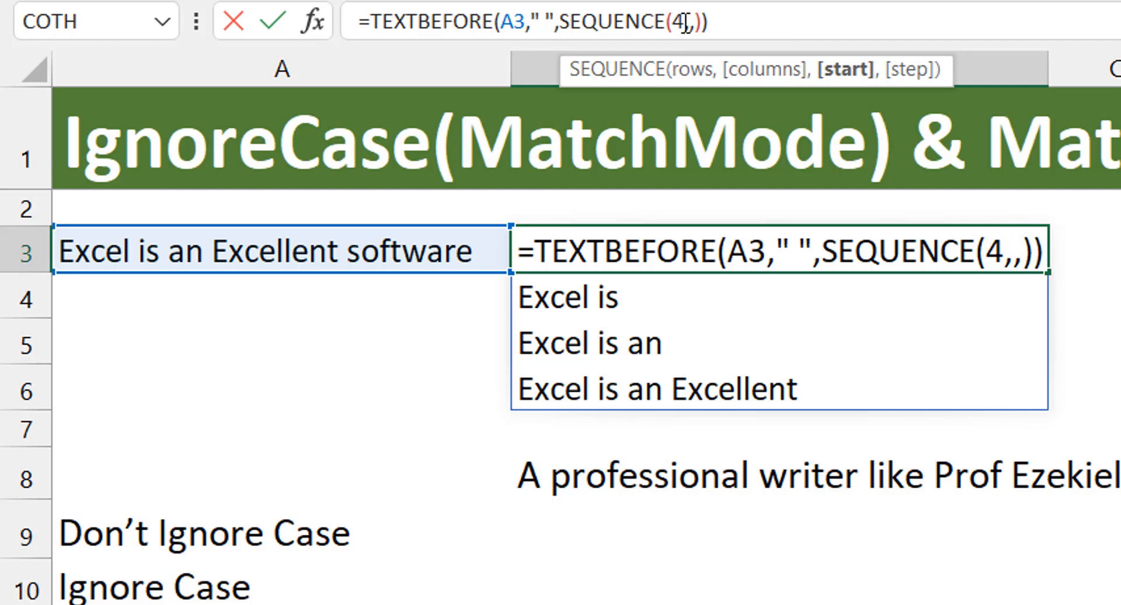
text(-4)
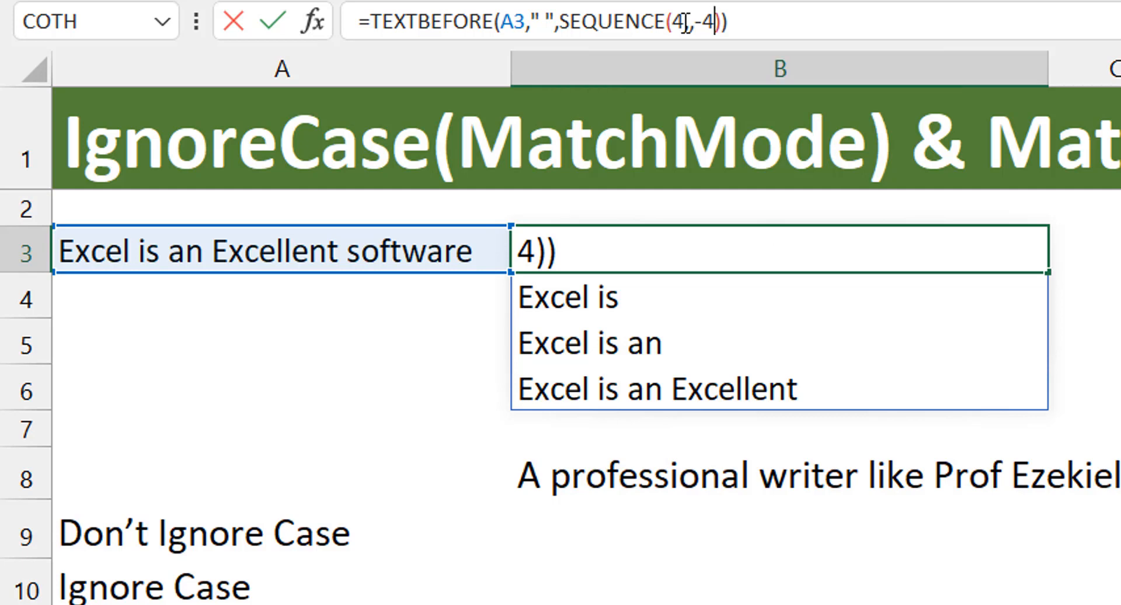
key(Return)
key(Up)
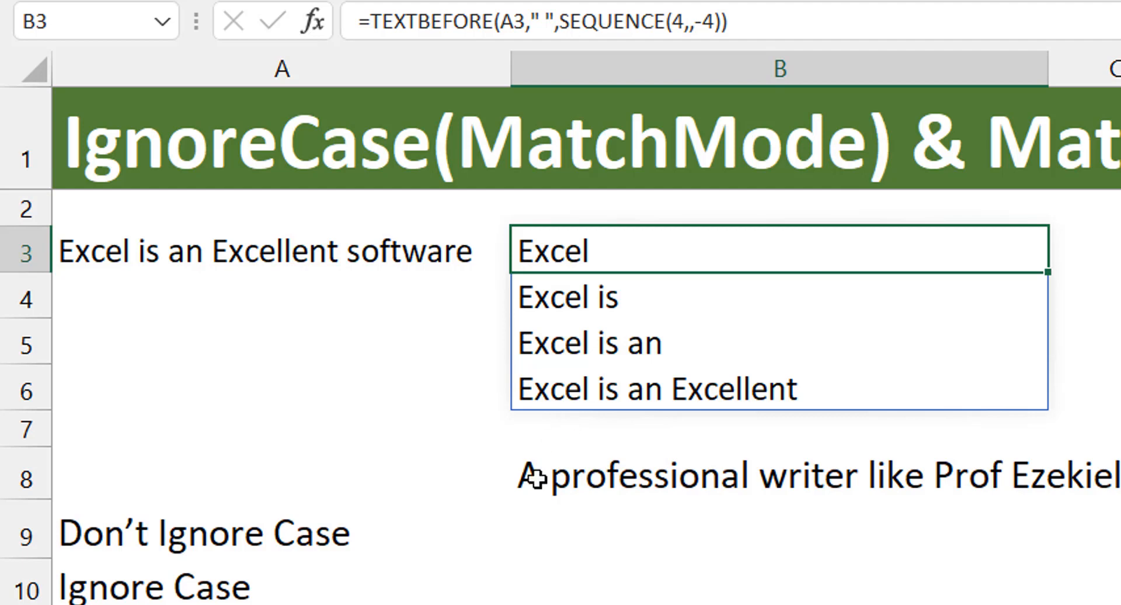
- Begin a TEXTBEFORE formula in B9, beside Don't Ignore Case, with the row-locked reference B$8 as the text
click(540, 534)
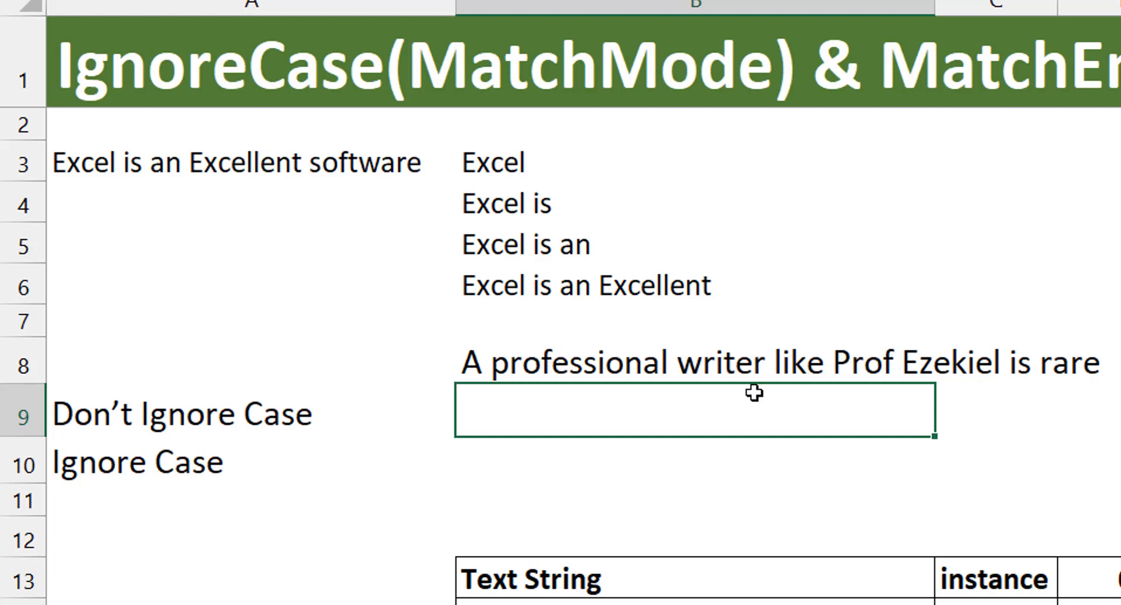
text(=text)
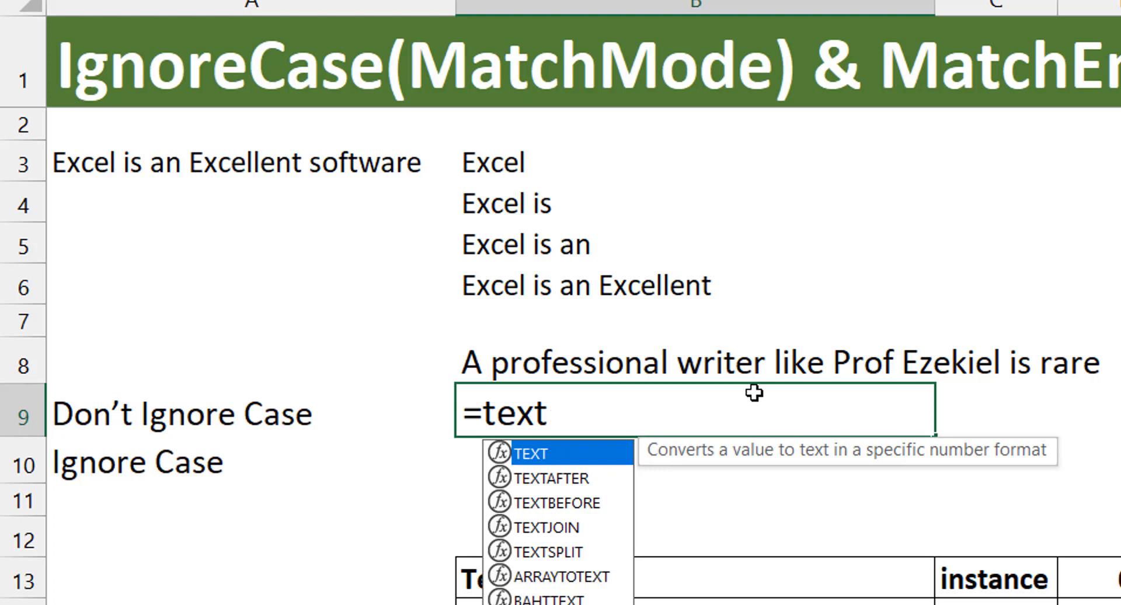
key(Down)
key(Down)
key(Tab)
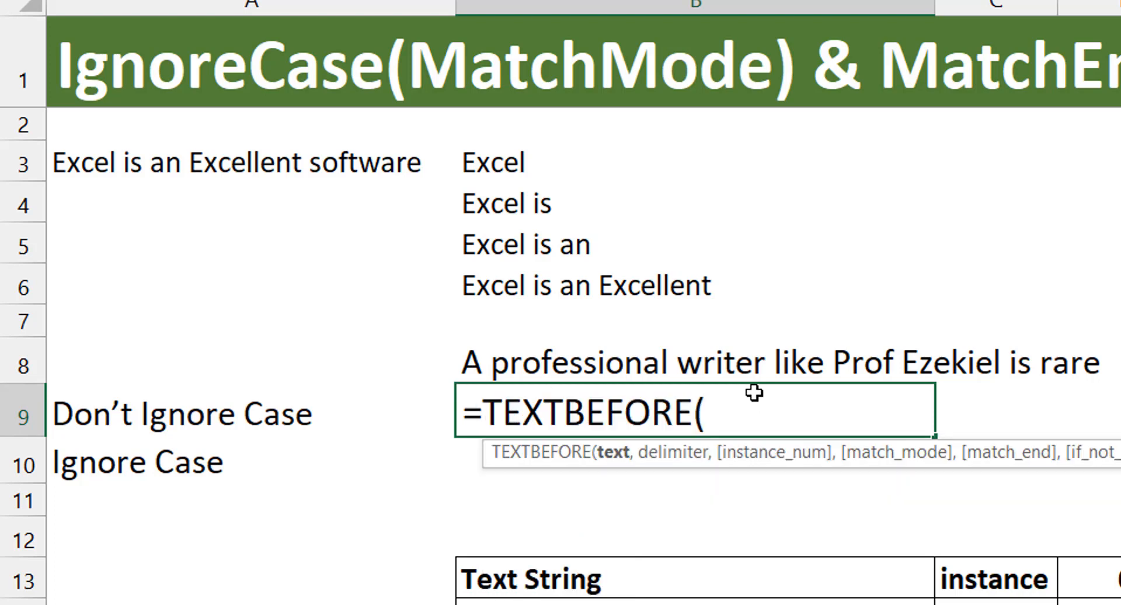
key(Up)
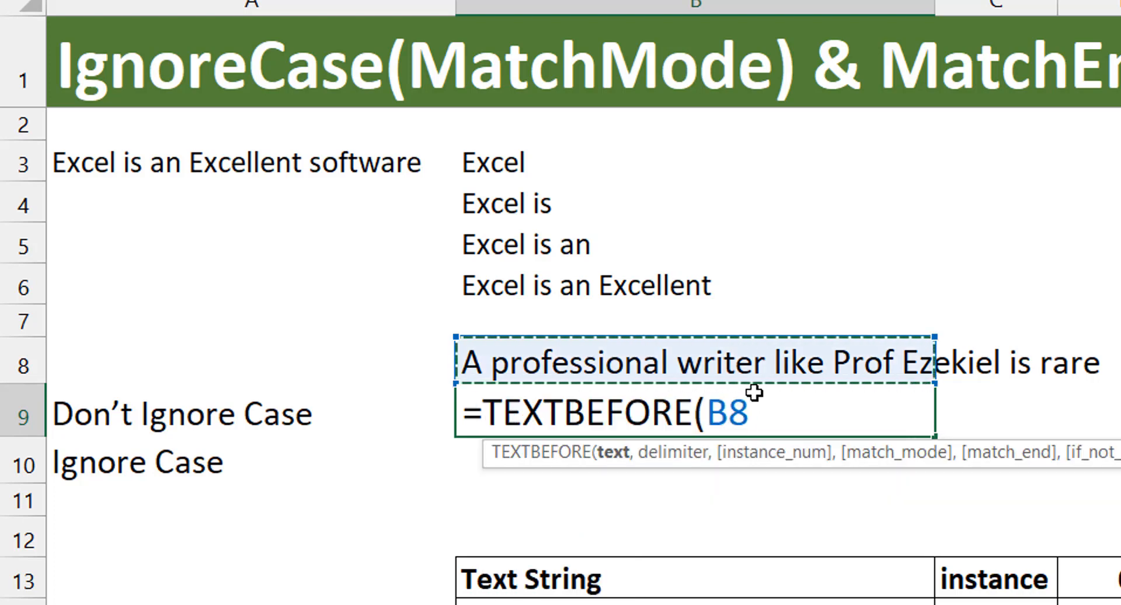
key(F4)
key(F4)
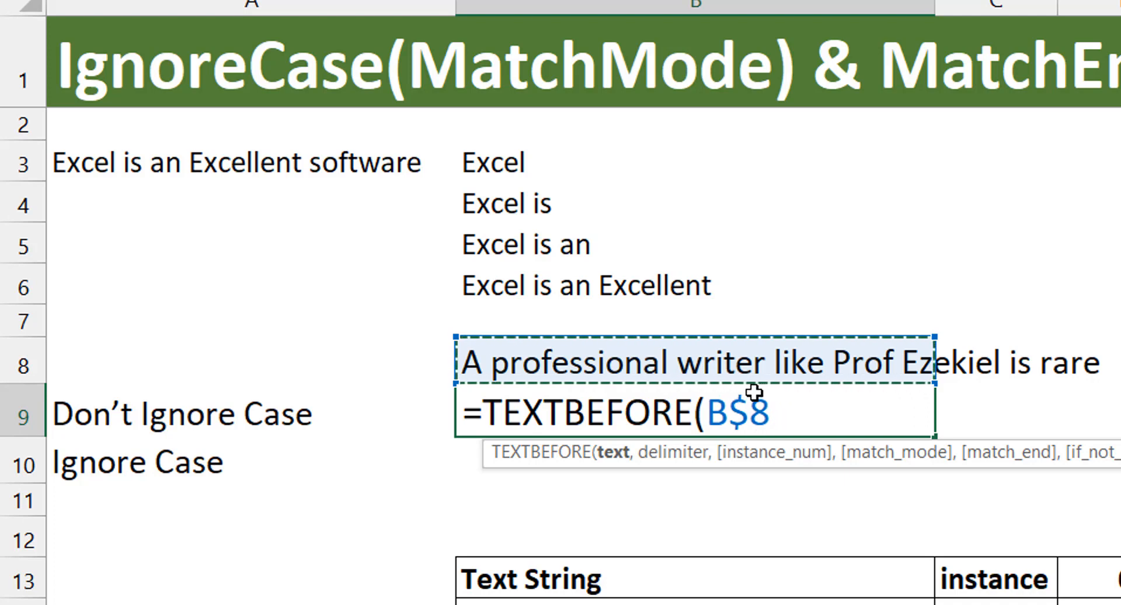
- Complete the B9 formula with "Prof" as the delimiter, keeping B9 selected
text(,)
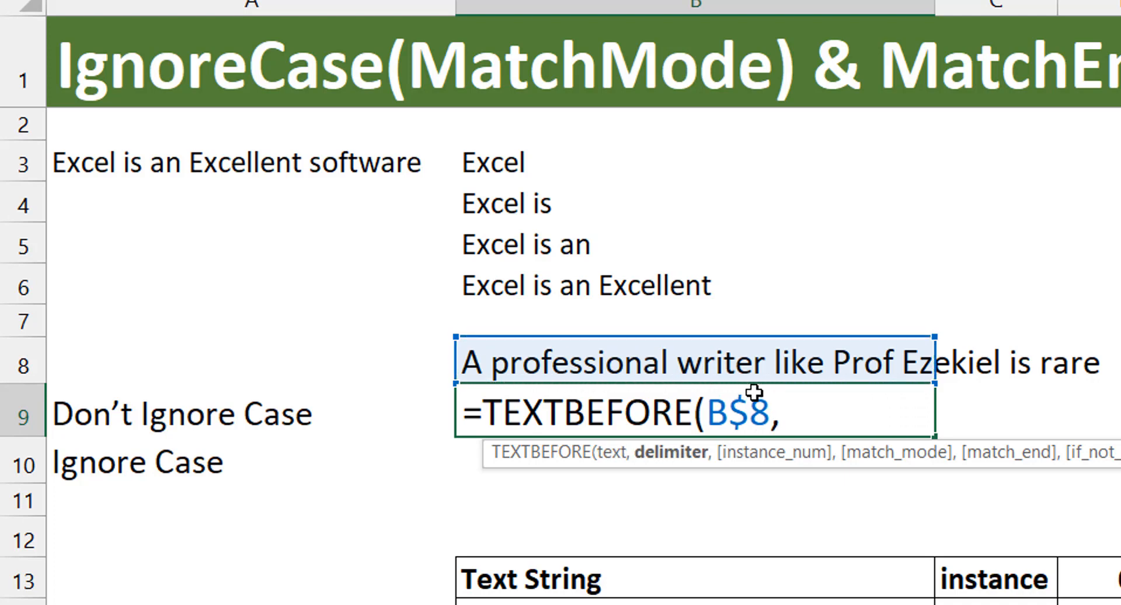
text("Prof)
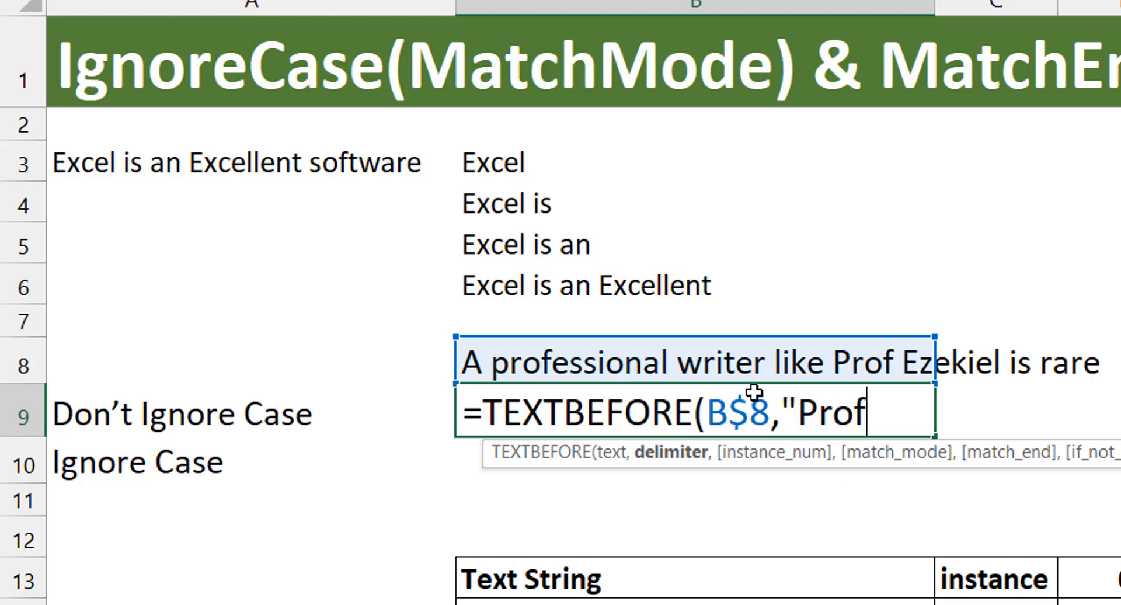
text("))
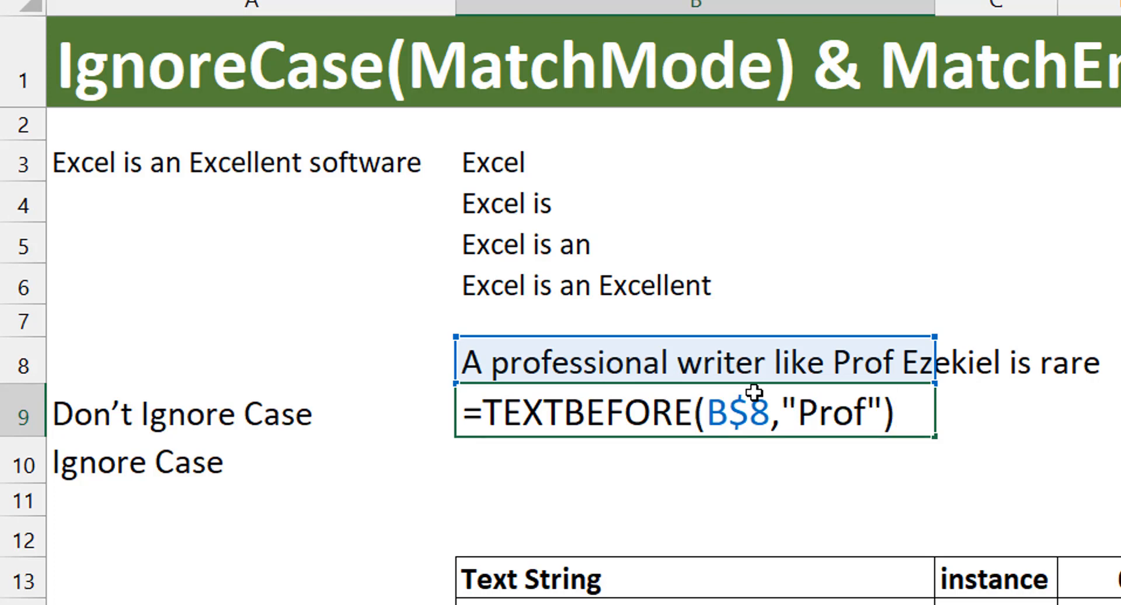
key(ctrl+Return)
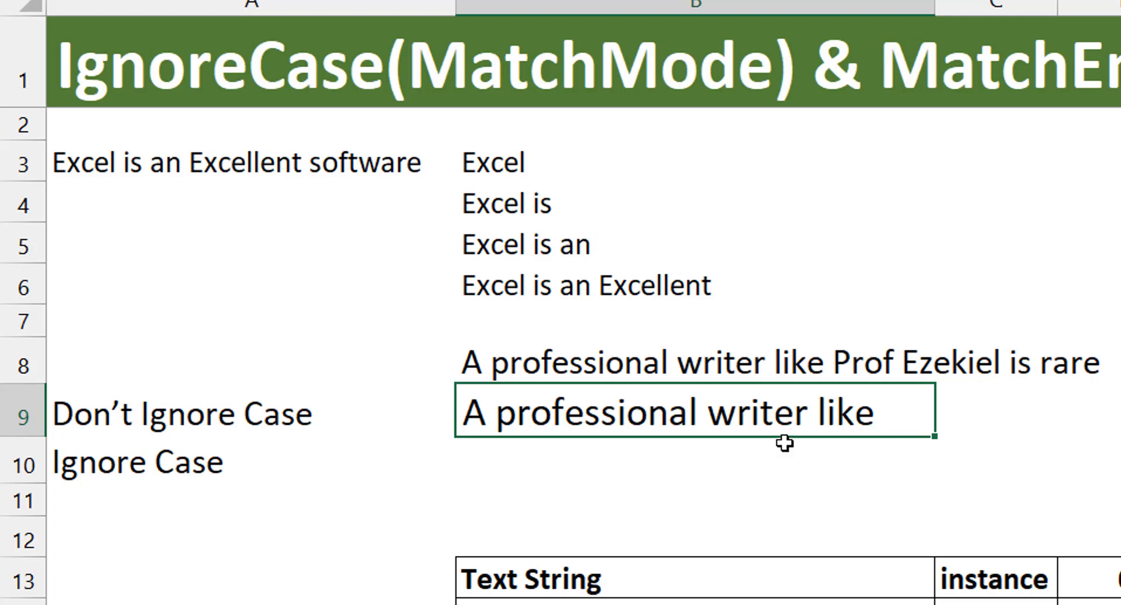
- Copy the B9 formula into B10, beside Ignore Case
key(ctrl+c)
key(Down)
key(ctrl+v)
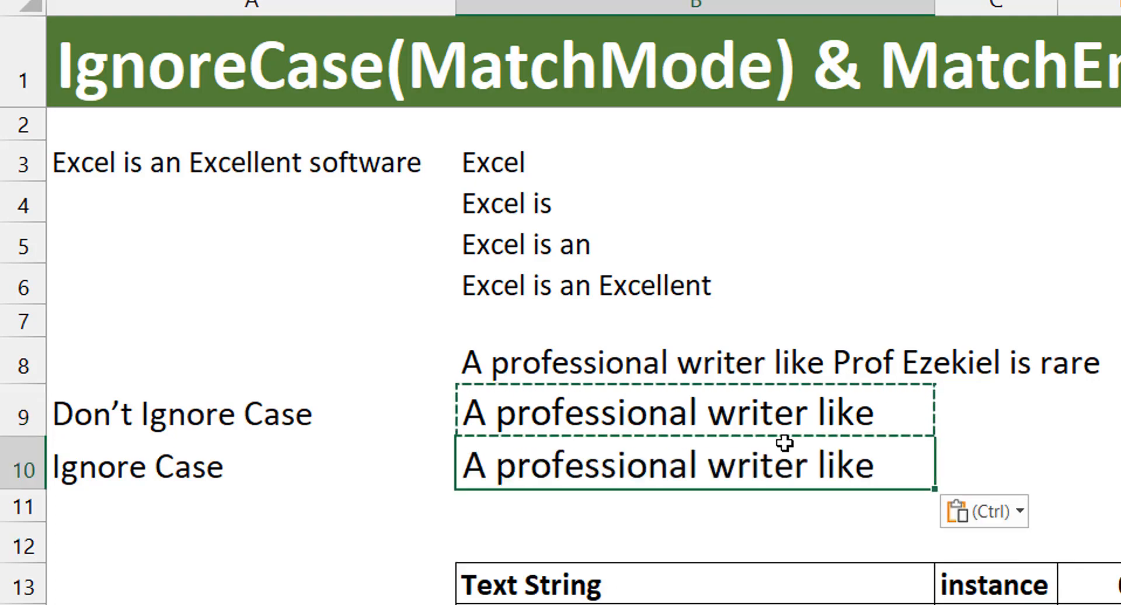
key(Escape)
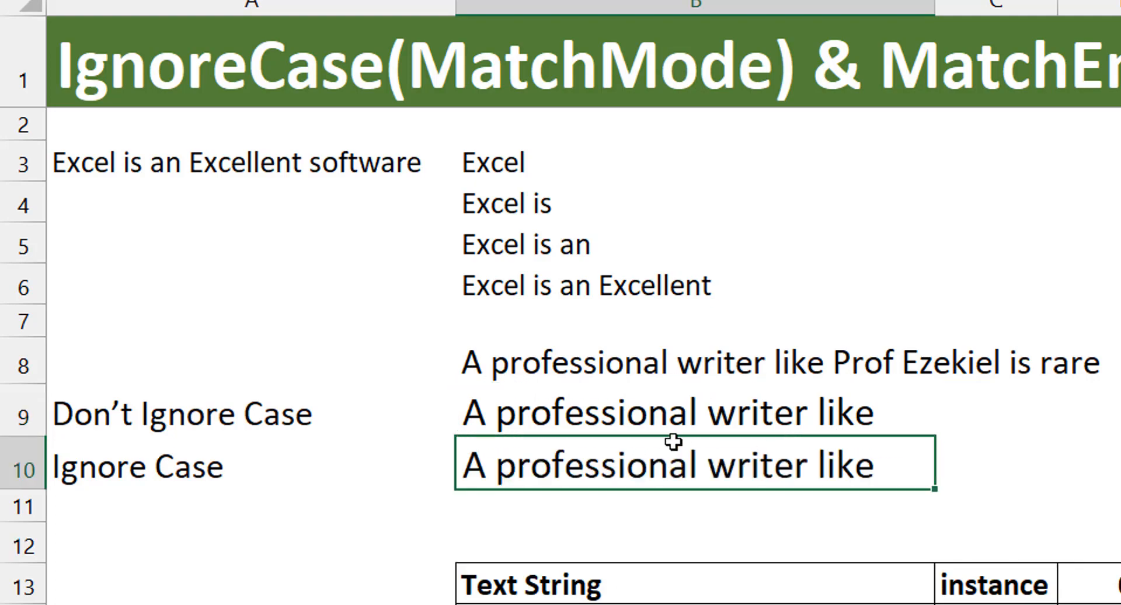
click(460, 12)
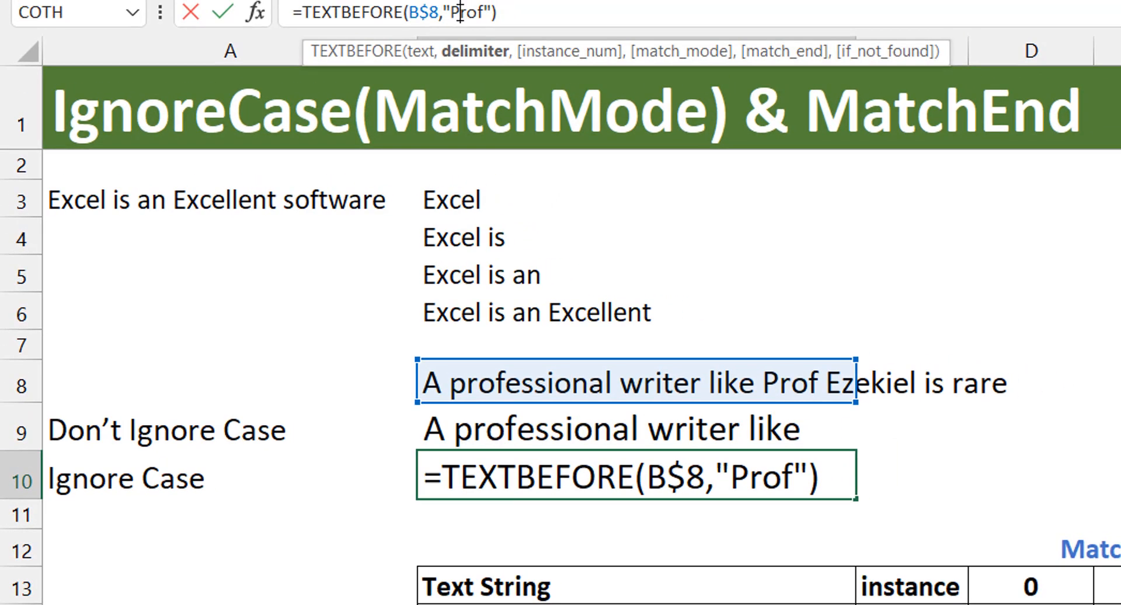
key(BackSpace)
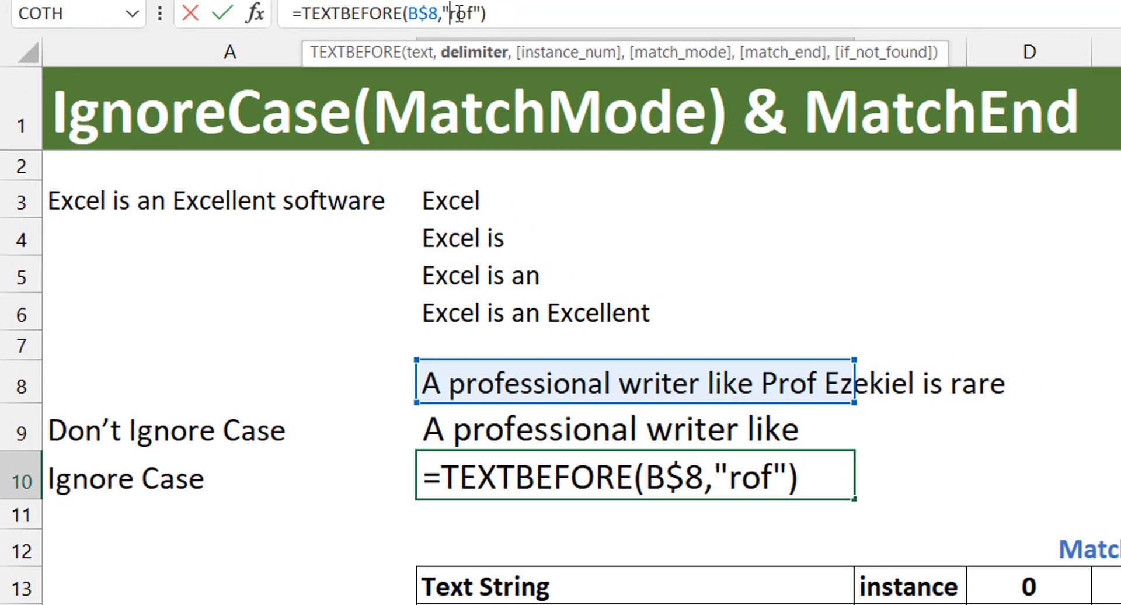
text(p)
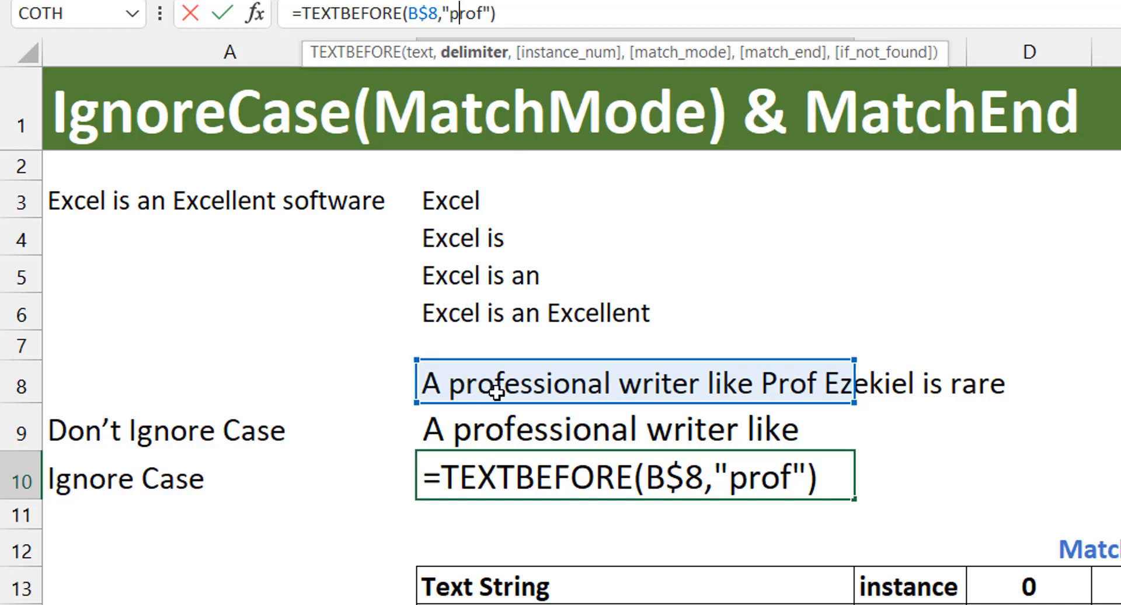
click(748, 474)
key(BackSpace)
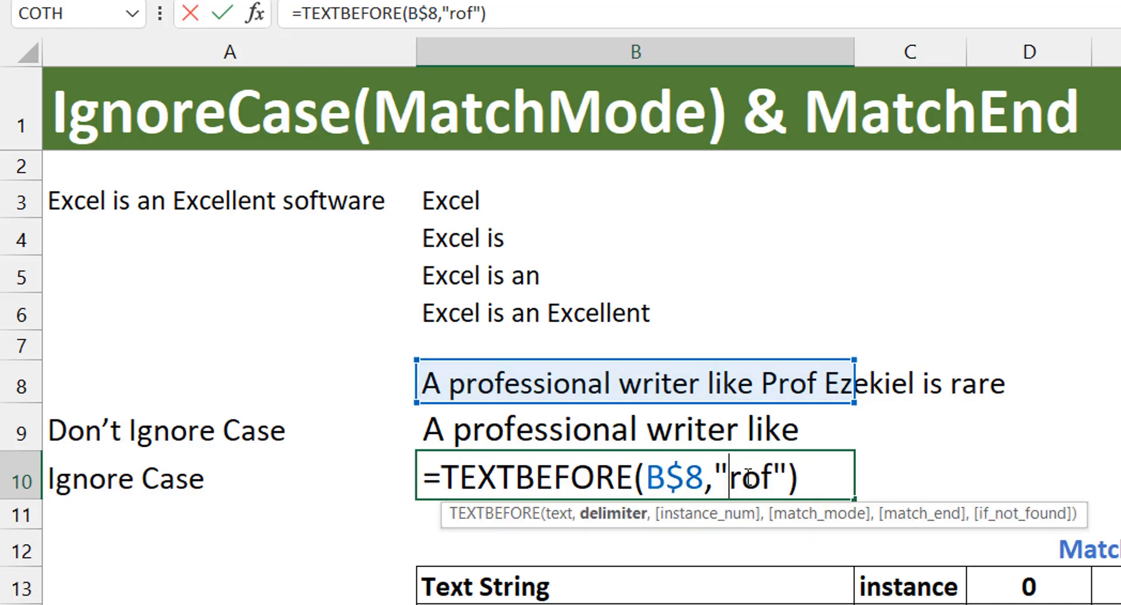
text(Prof")
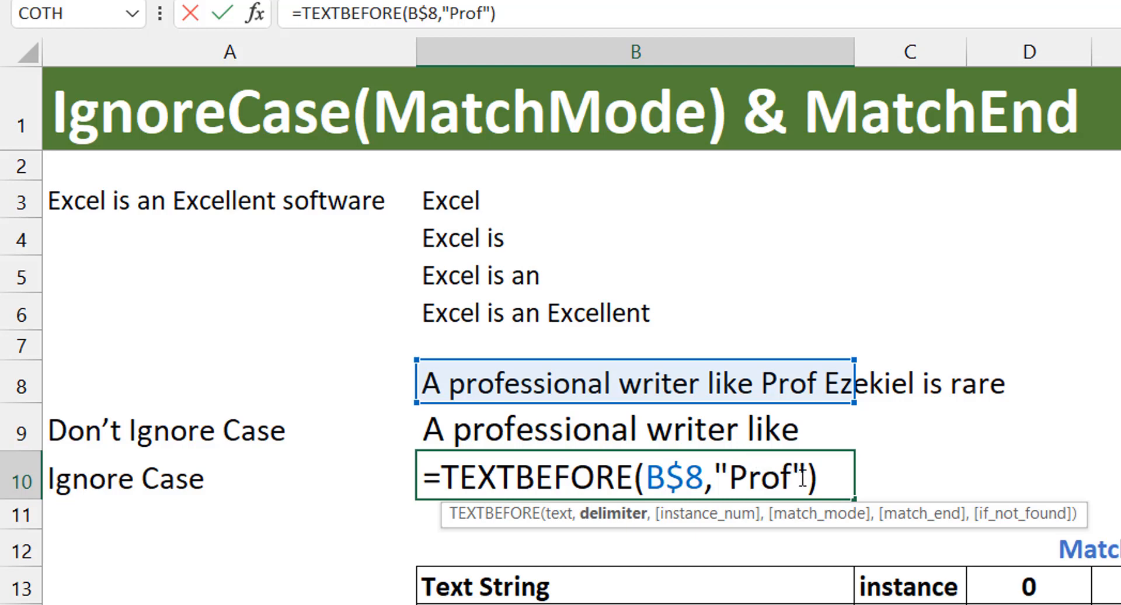
text(,)
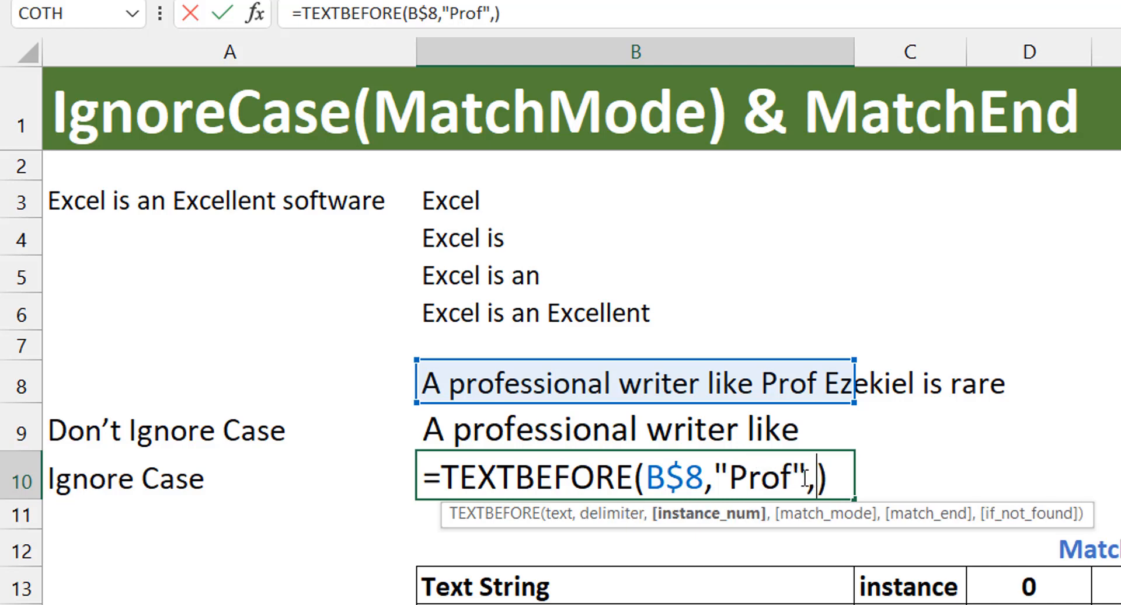
text(,)
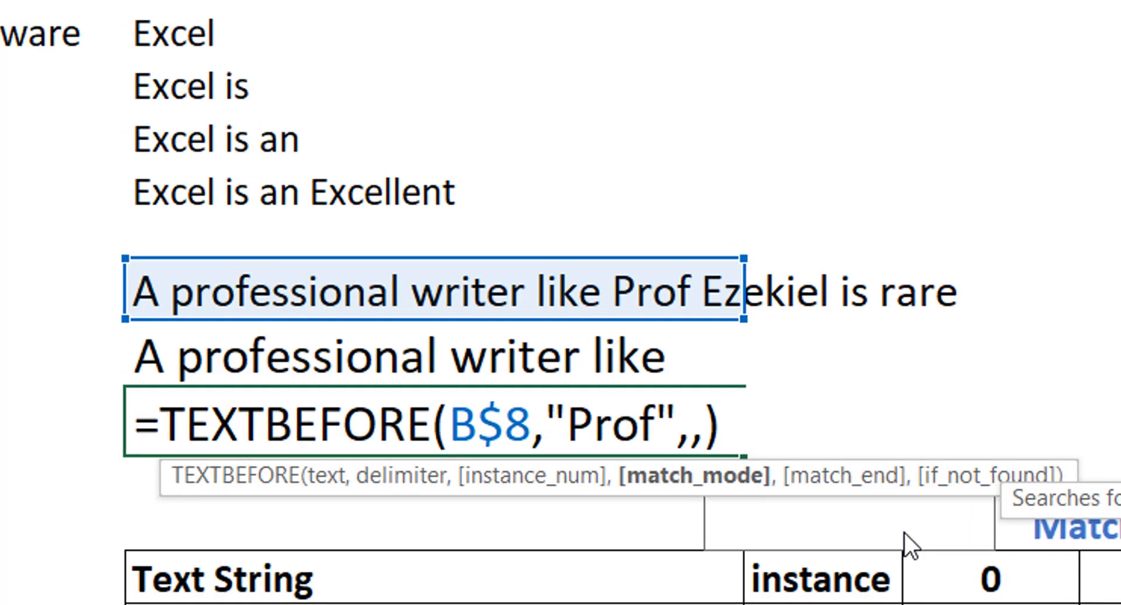
- Make B10's formula case-insensitive with match mode 1, leaving the instance number empty, and select B9 for comparison
text(1)
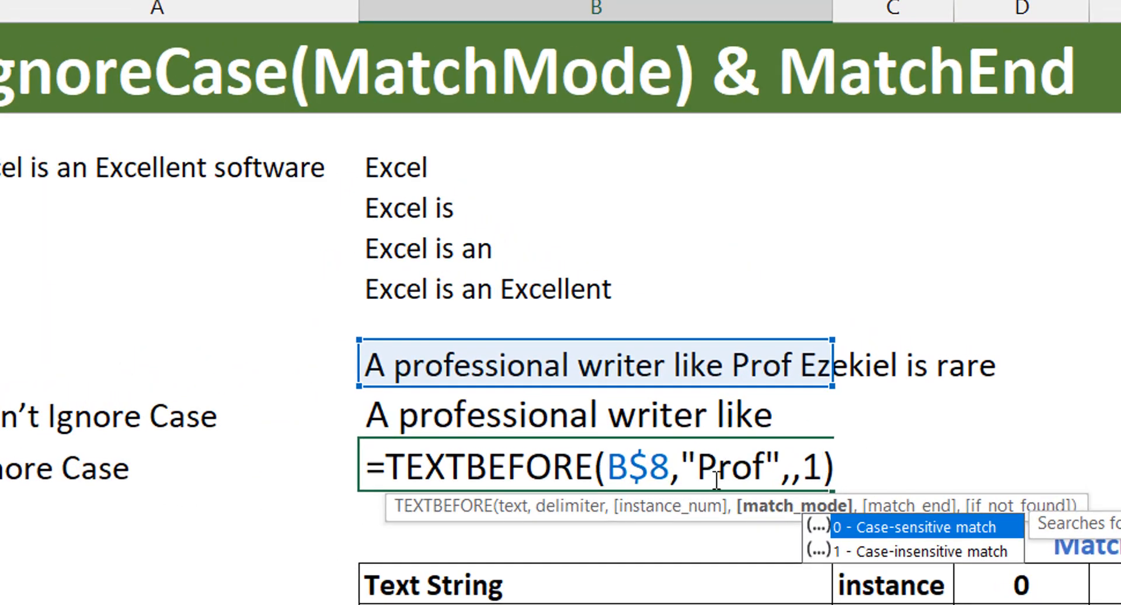
key(ctrl+Return)
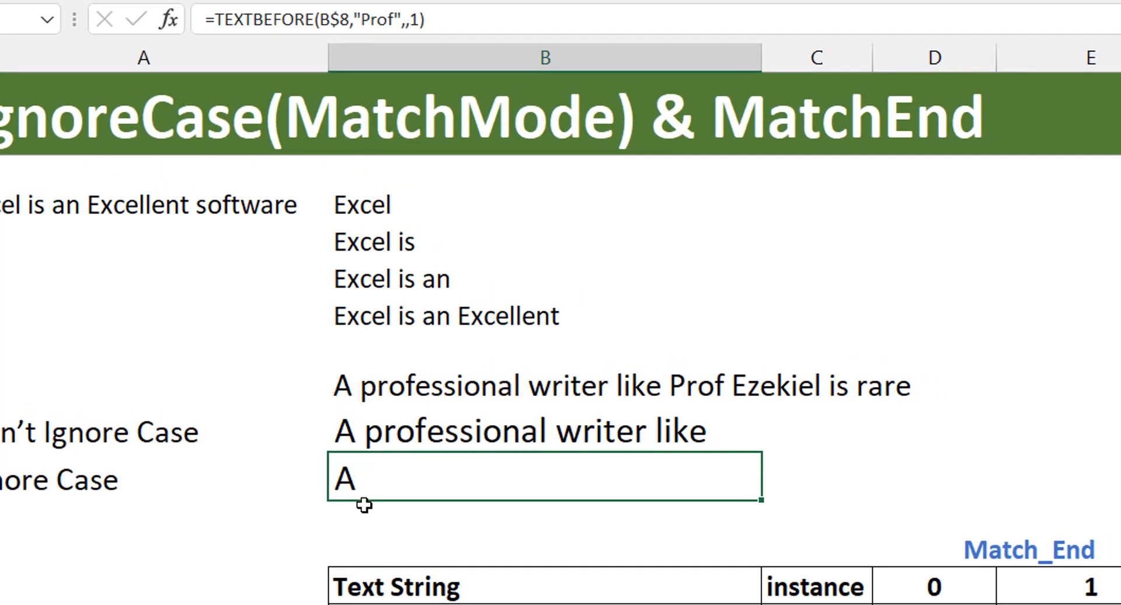
click(460, 426)
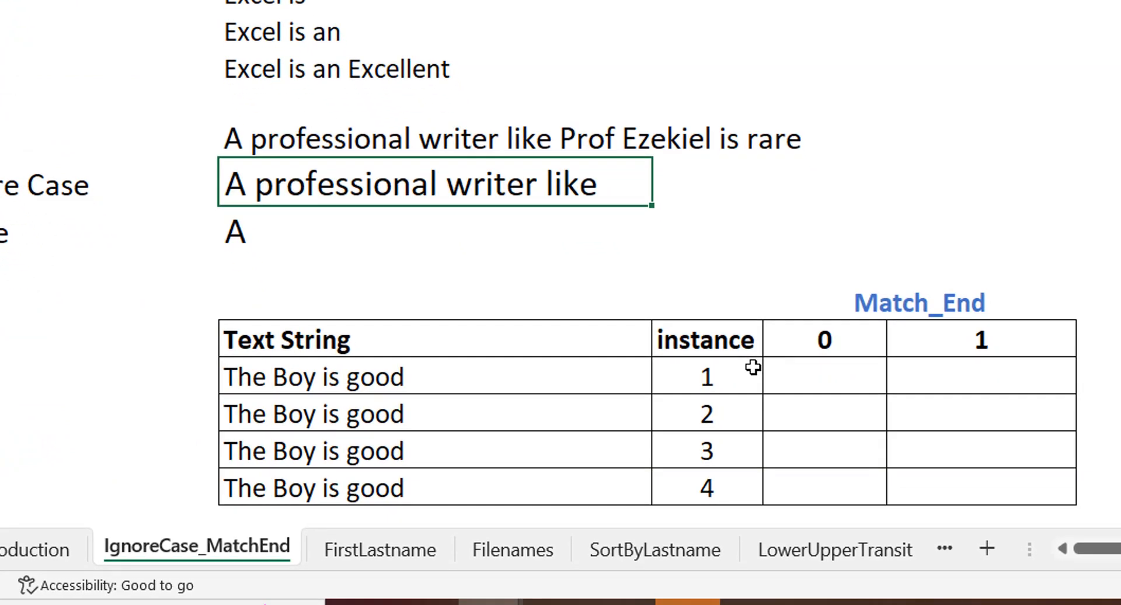
- Begin a TEXTBEFORE formula in D14, under Match_End 0, with the column-locked reference $B14 as the text
click(819, 376)
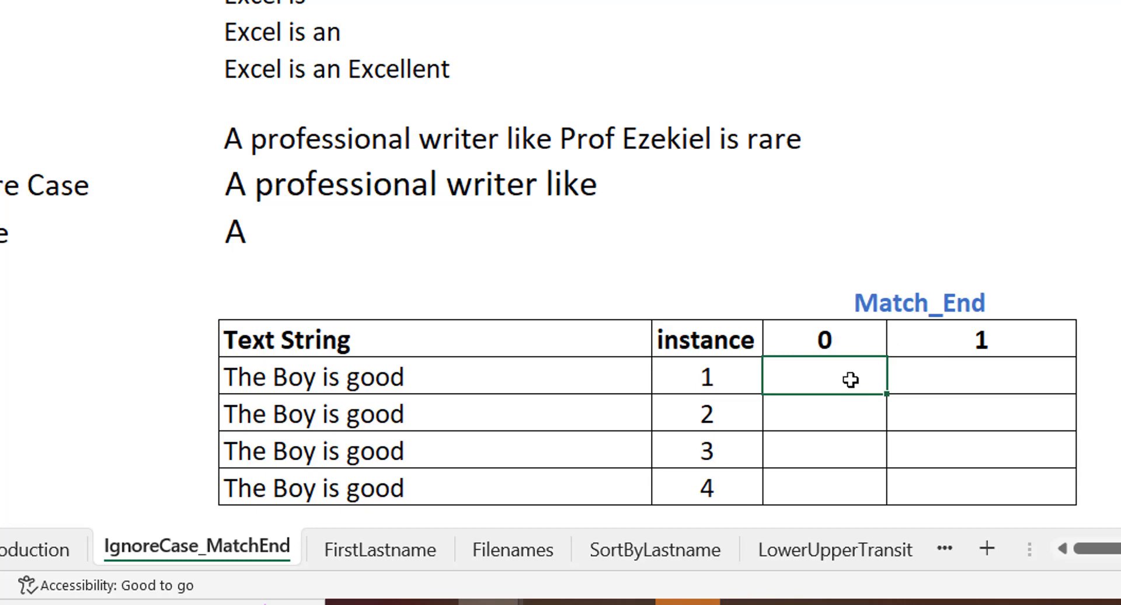
text(=texts)
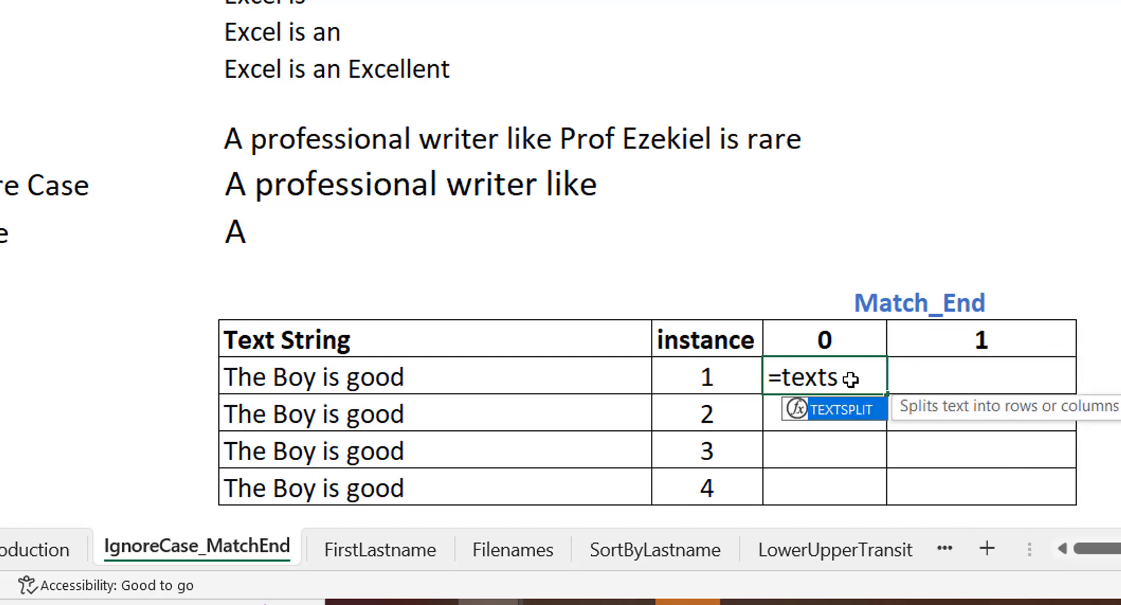
key(BackSpace)
text(be)
key(Tab)
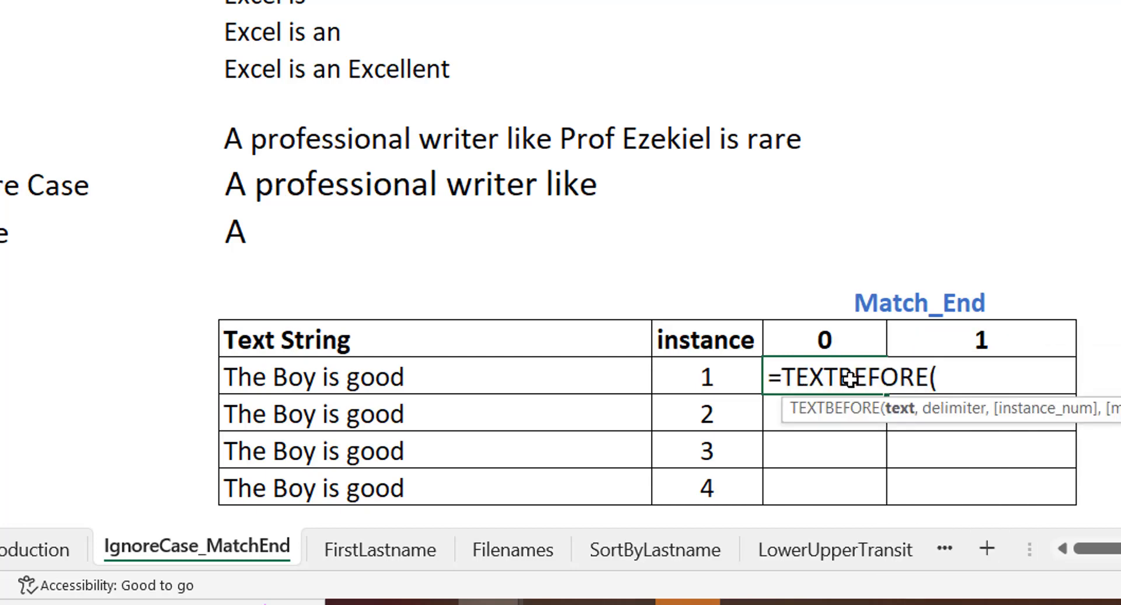
click(464, 375)
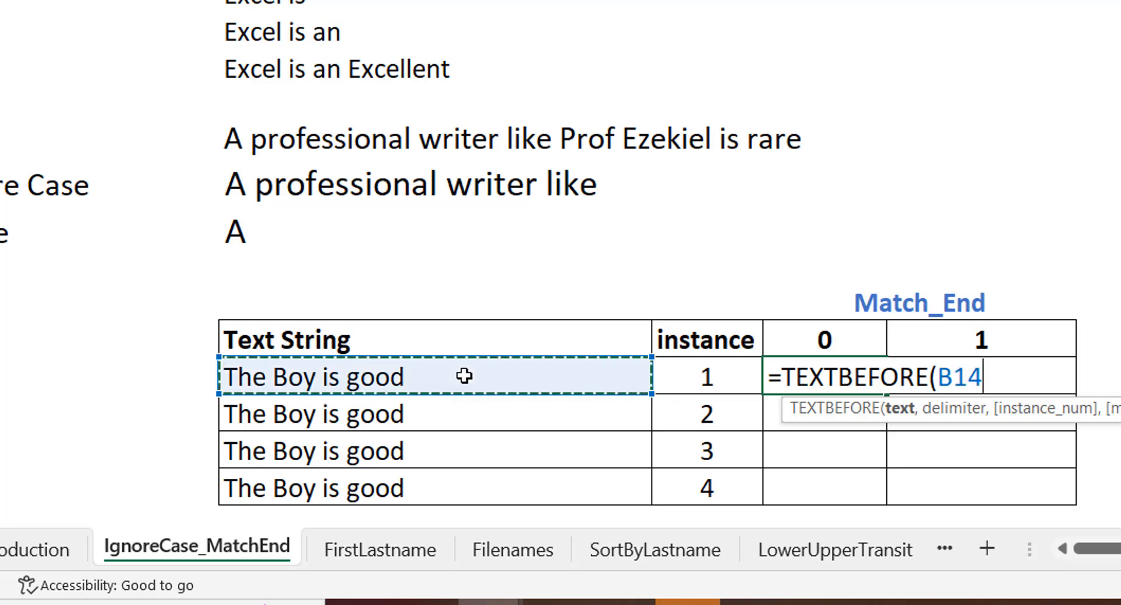
key(F4)
key(F4)
key(F4)
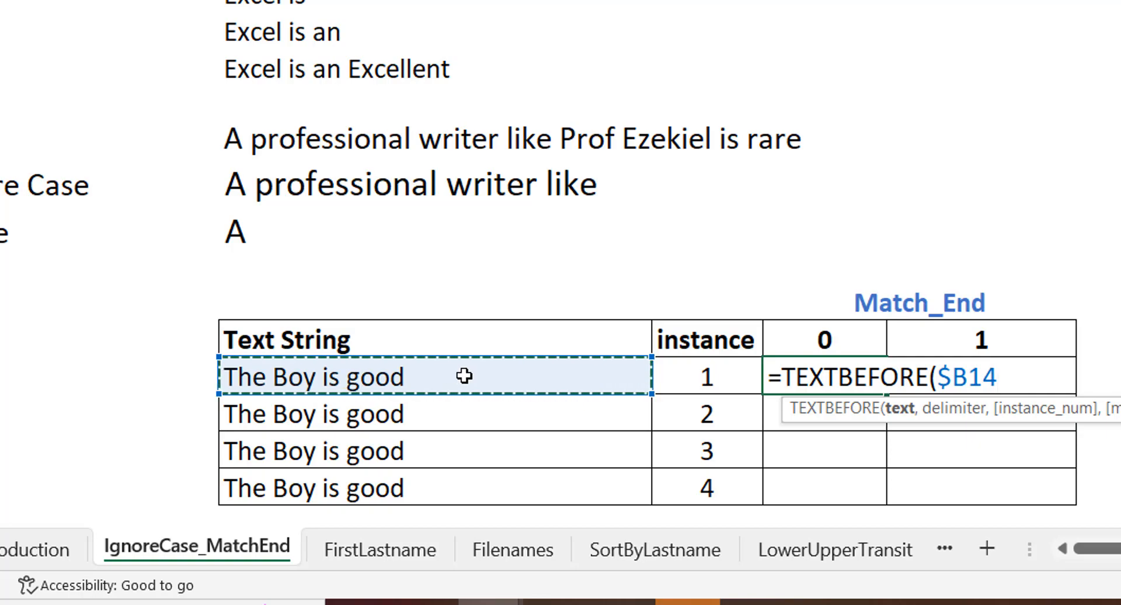
- Add a space as the D14 formula's delimiter and the column-locked reference $C14 as its instance number
text(," ")
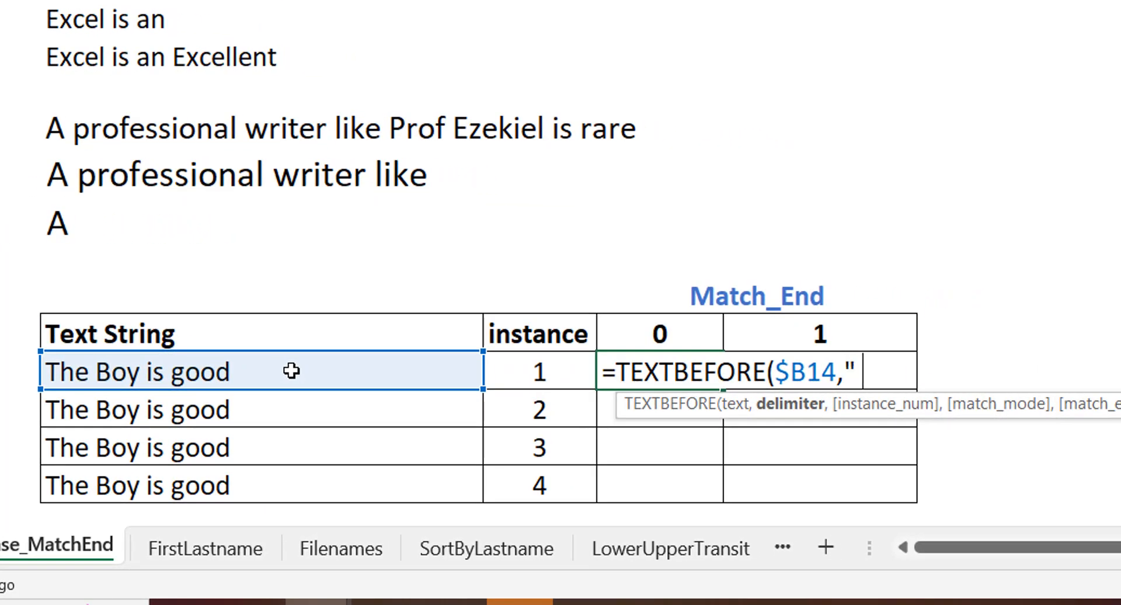
text(,)
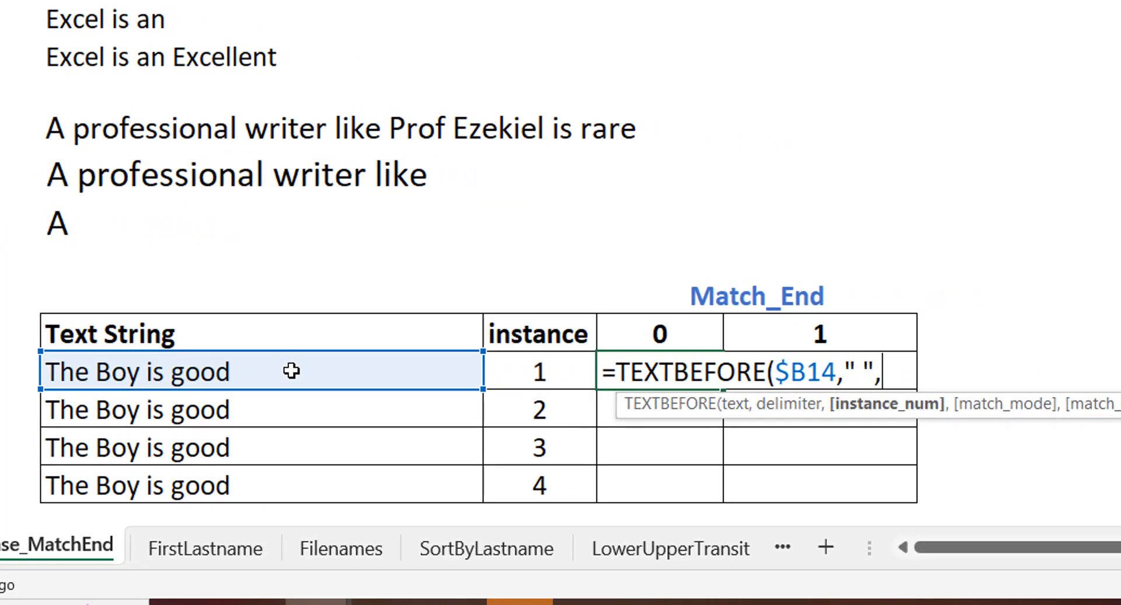
click(525, 365)
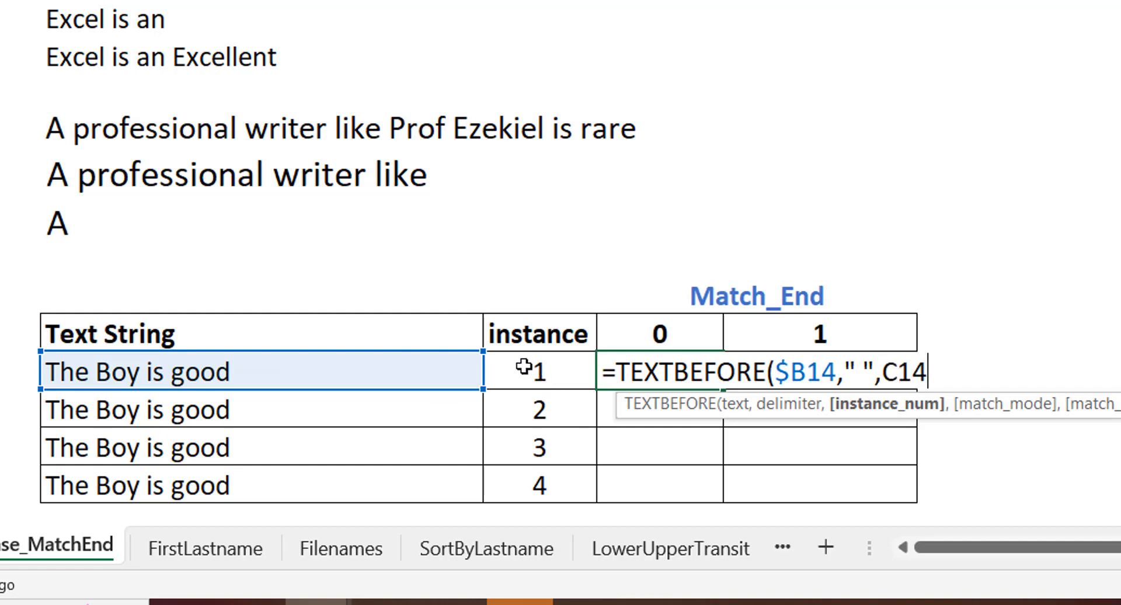
key(F4)
key(F4)
key(F4)
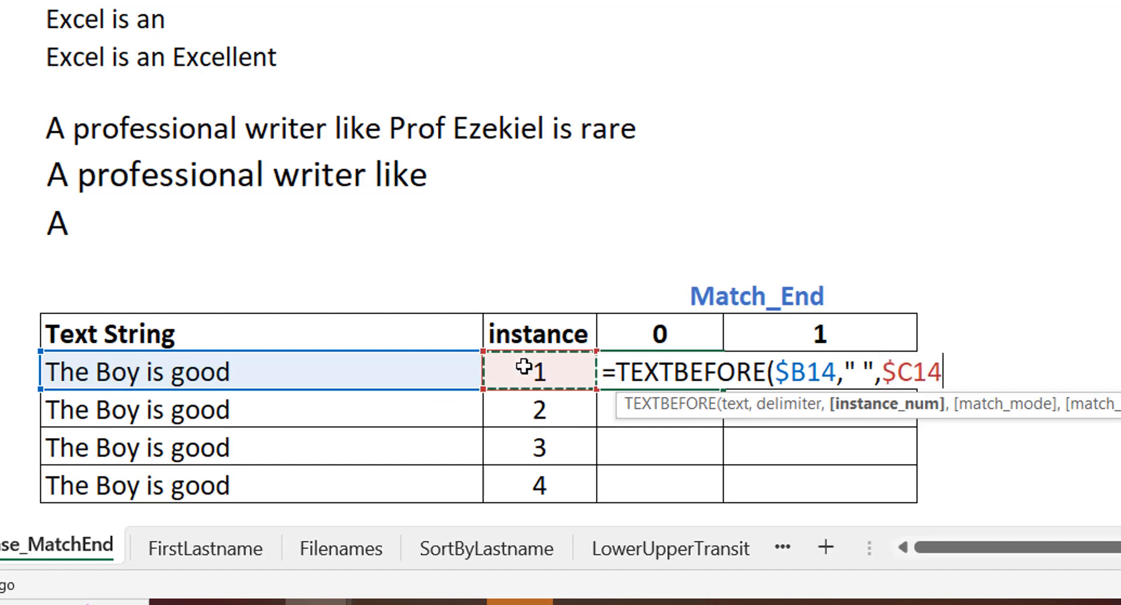
- Complete the D14 formula with an empty match mode and the row-locked reference D$13 as match end, keeping D14 selected
text(,)
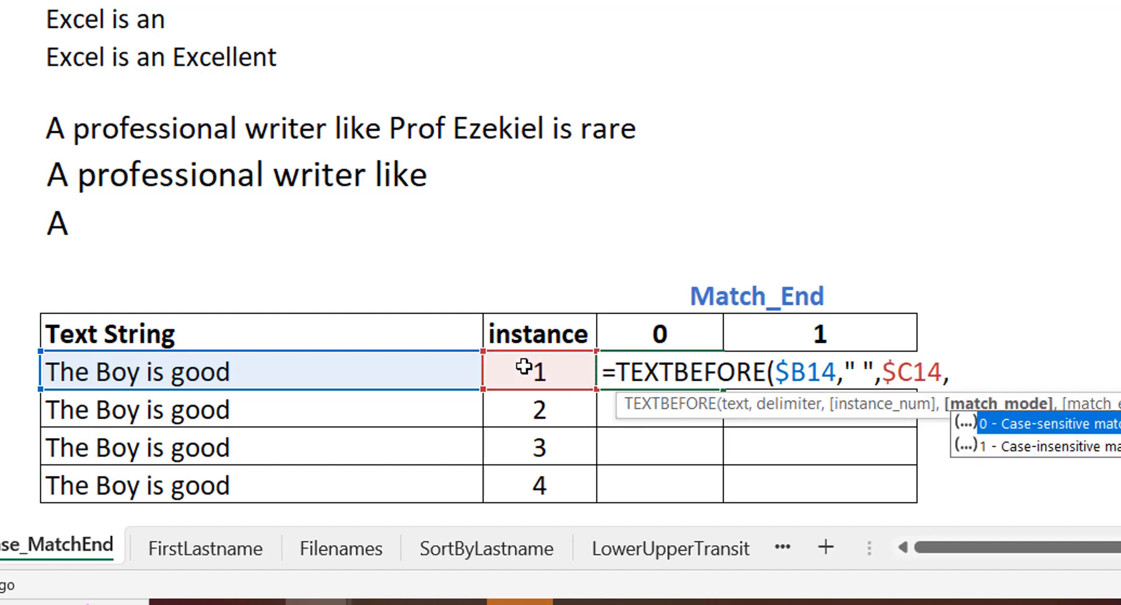
text(,)
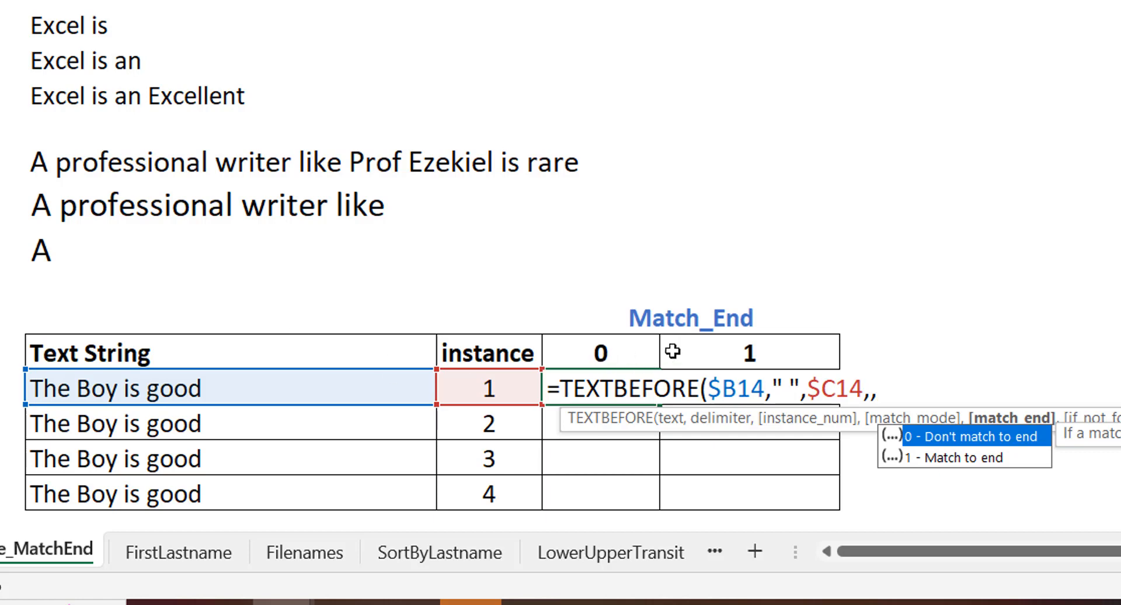
click(583, 354)
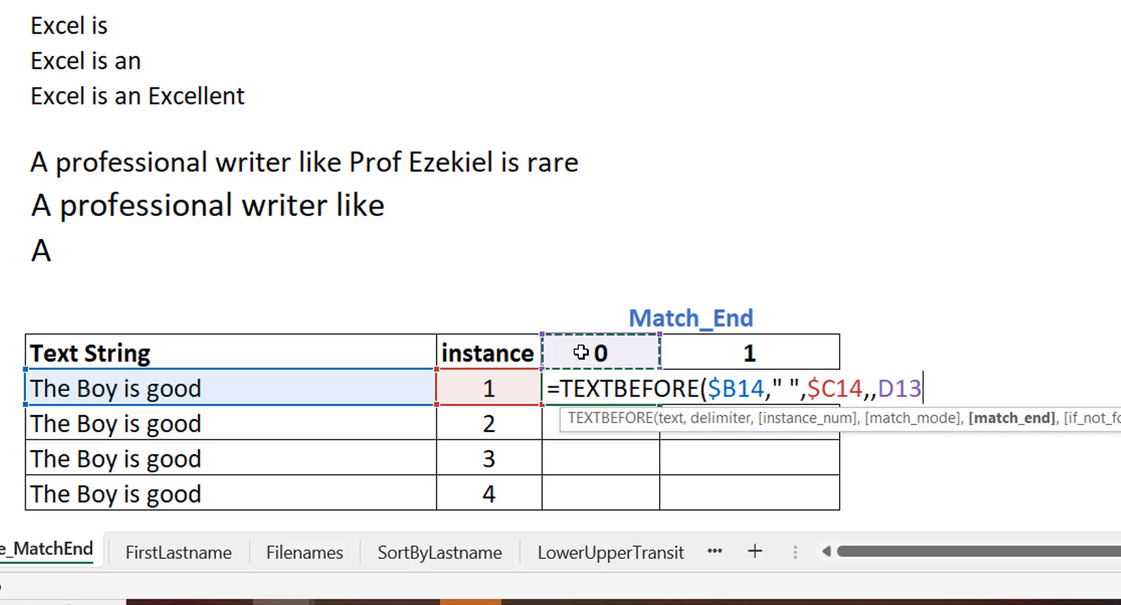
key(F4)
key(F4)
text())
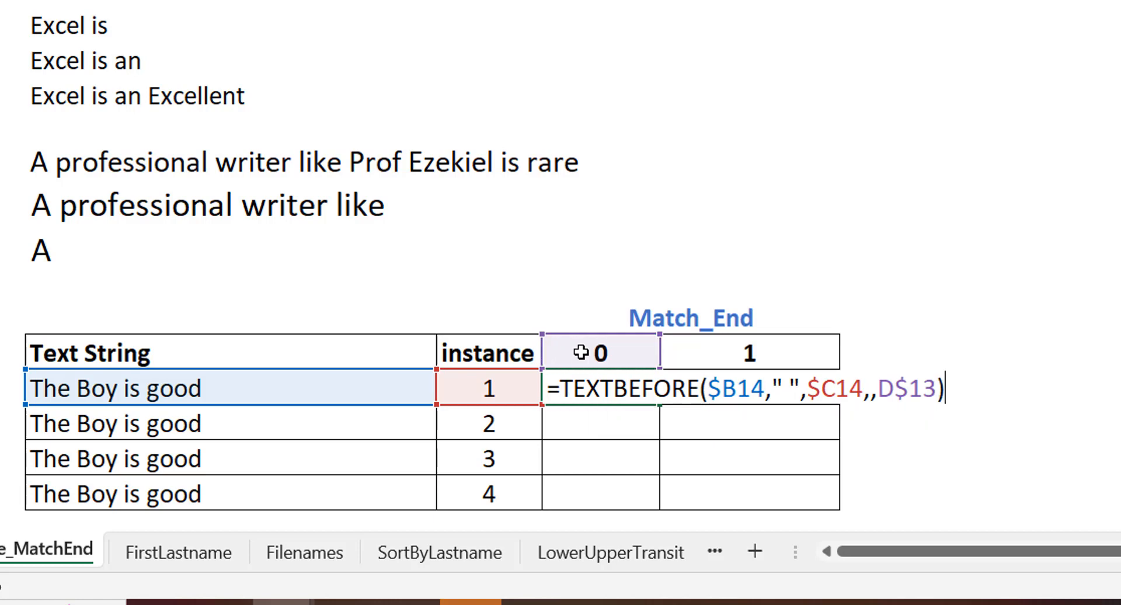
key(ctrl+Return)
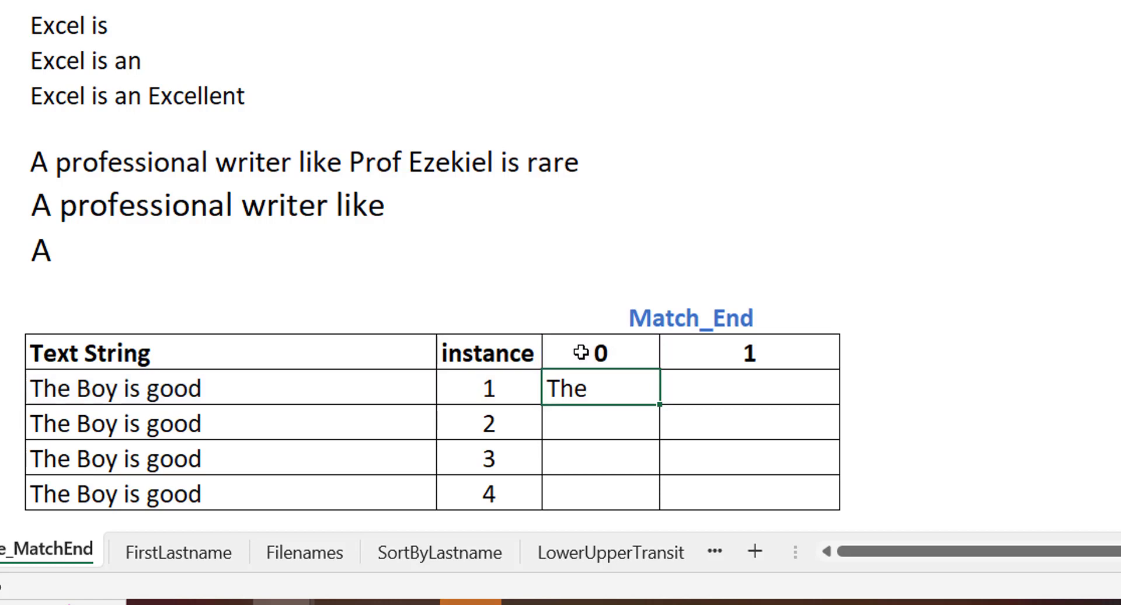
- Fill the D14 formula down to D17 and copy the filled range into E14:E17, under Match_End 1
double_click(659, 402)
key(ctrl+c)
key(Right)
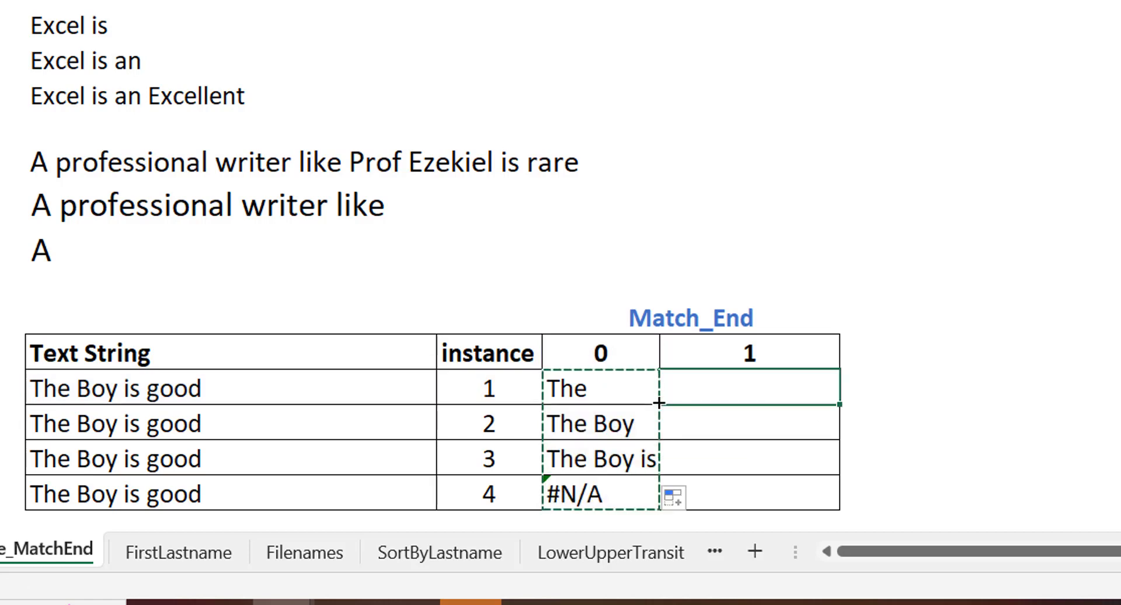
key(ctrl+v)
key(Escape)
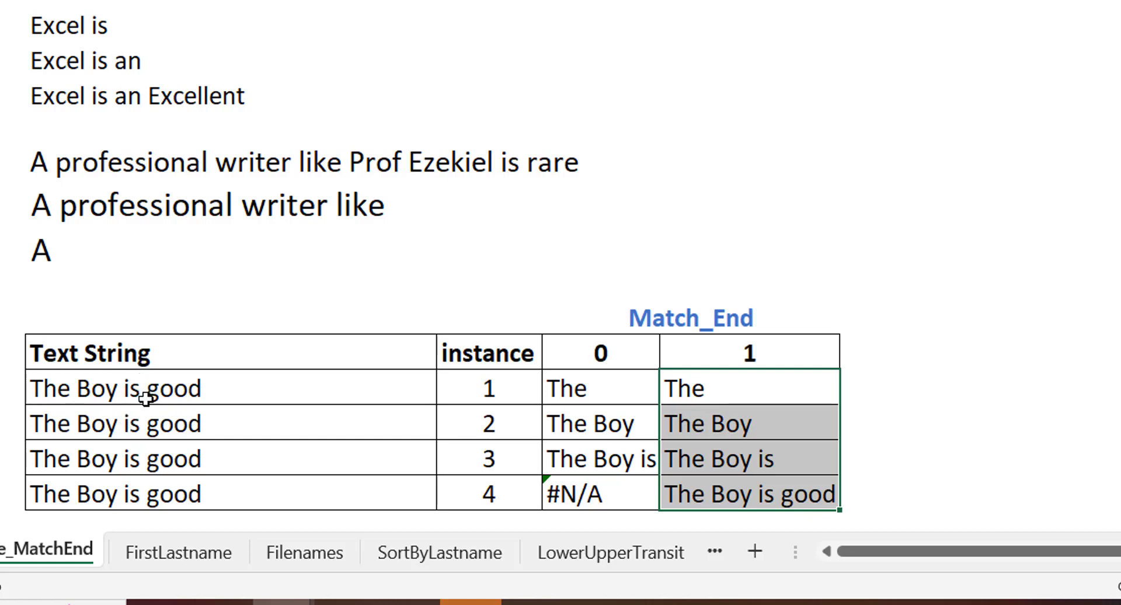
- Compare the results under Match_End 0 and 1, especially for instance 4, and check the end of the B14 text string
click(620, 386)
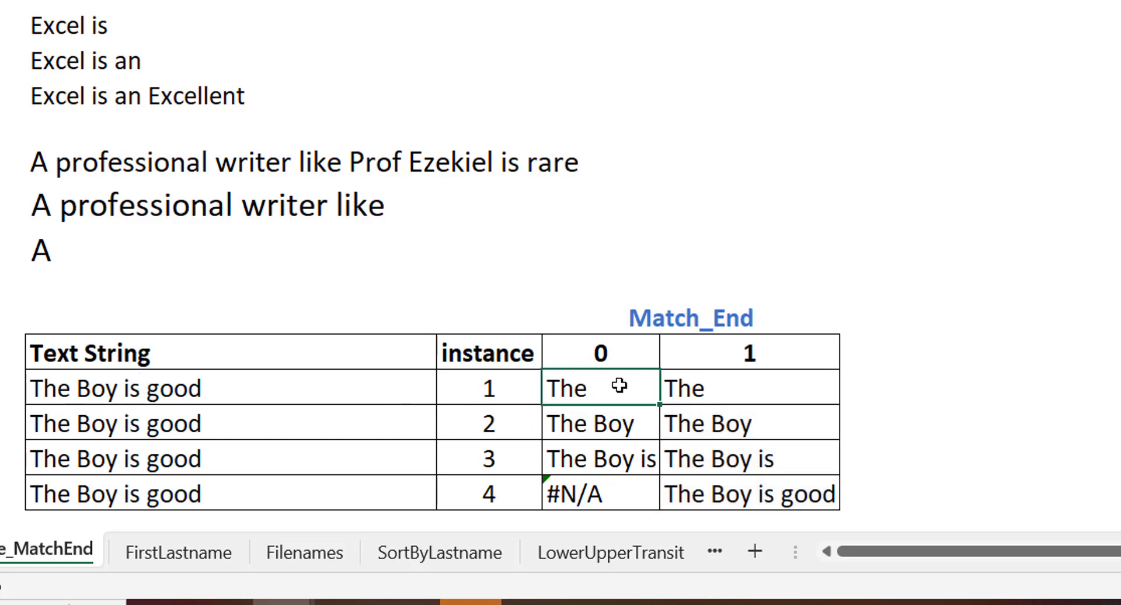
drag(633, 422, 645, 459)
click(644, 459)
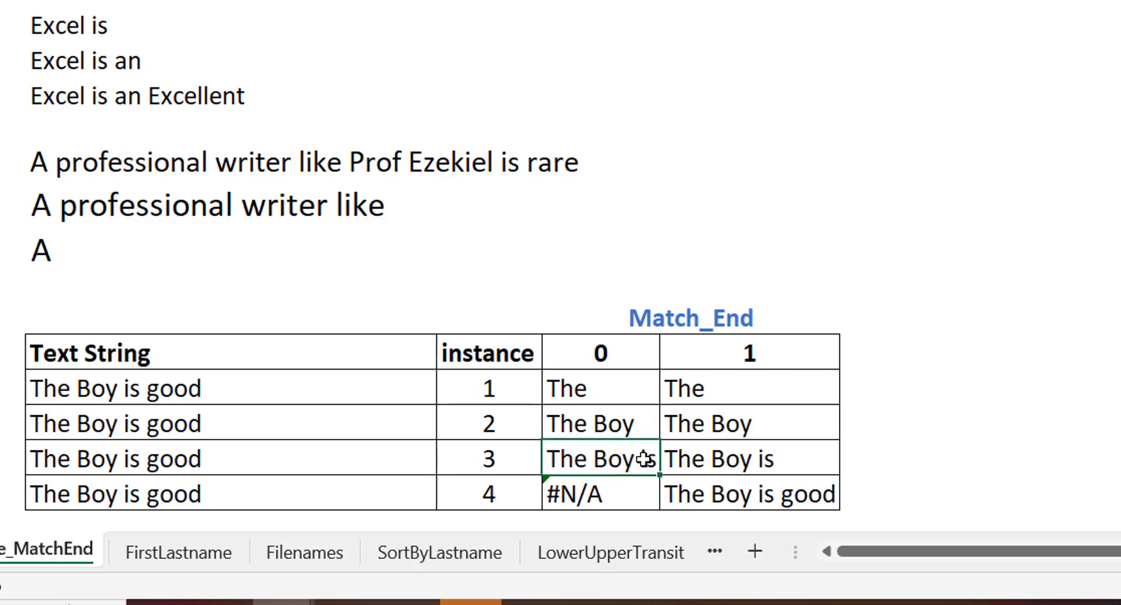
click(635, 493)
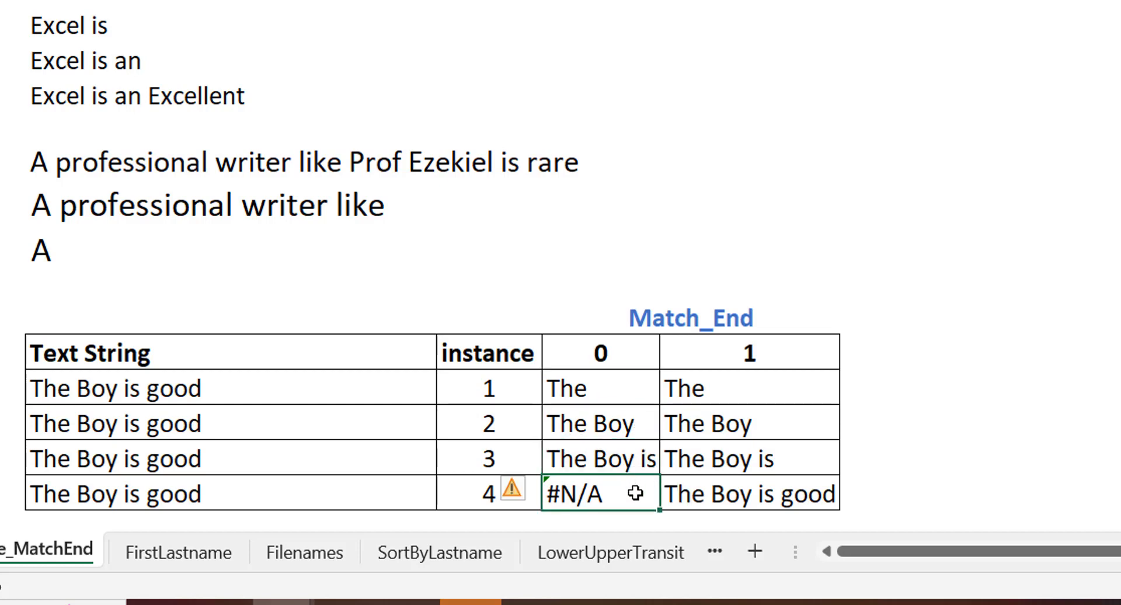
click(814, 384)
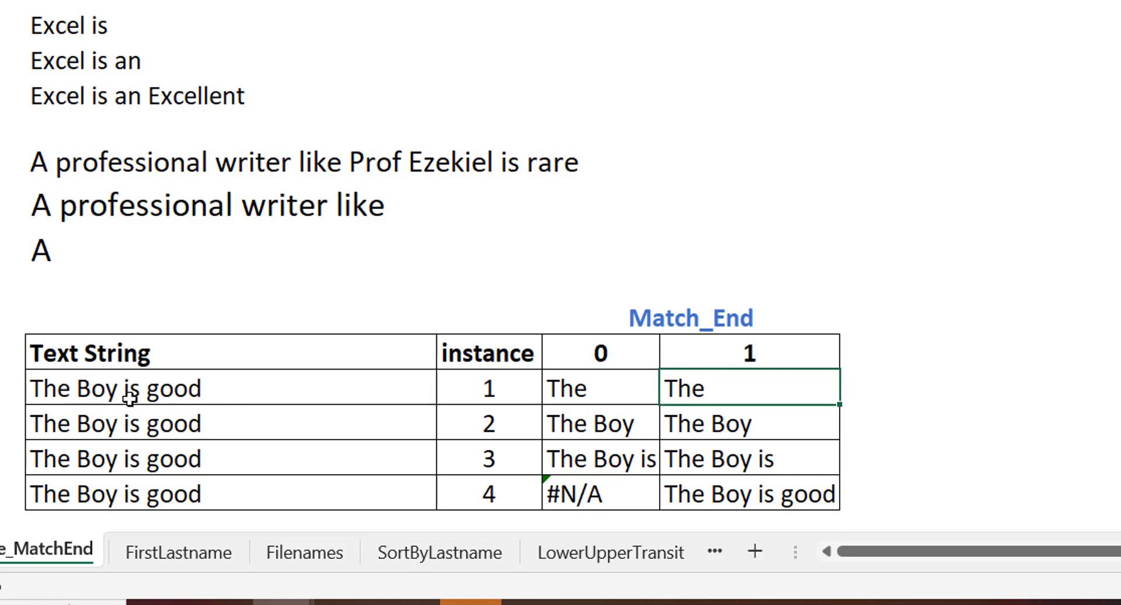
click(217, 393)
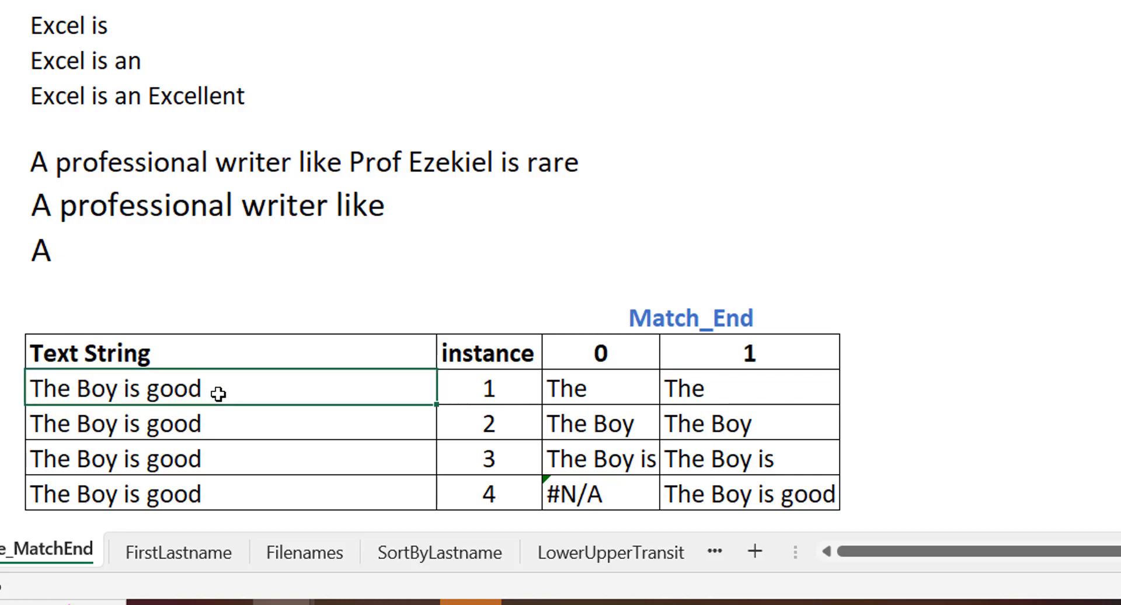
double_click(218, 393)
key(BackSpace)
key(Return)
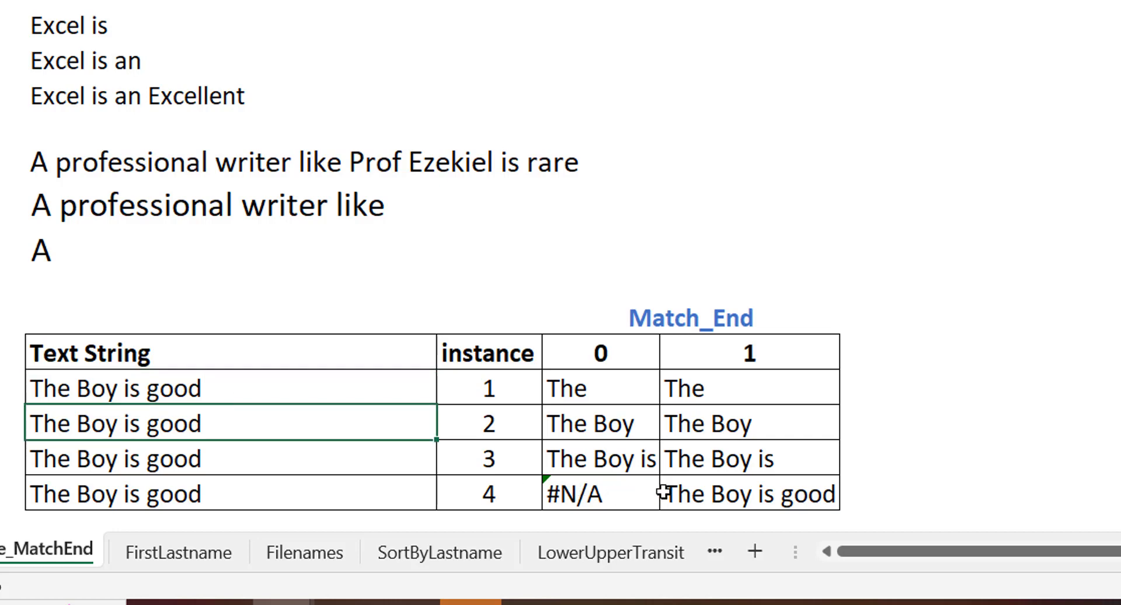
click(686, 492)
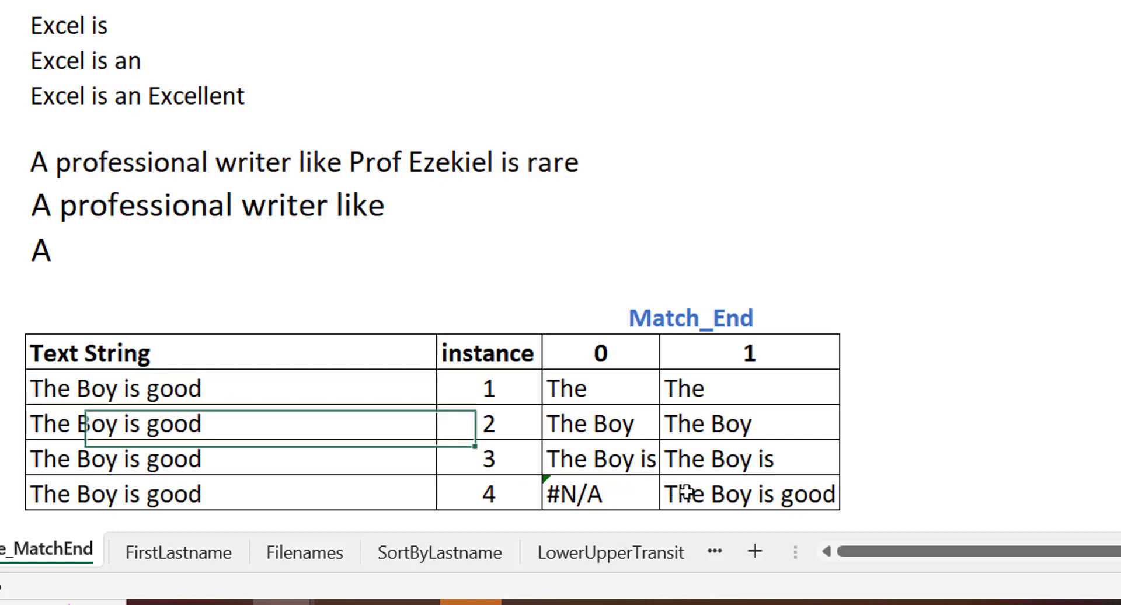
click(602, 492)
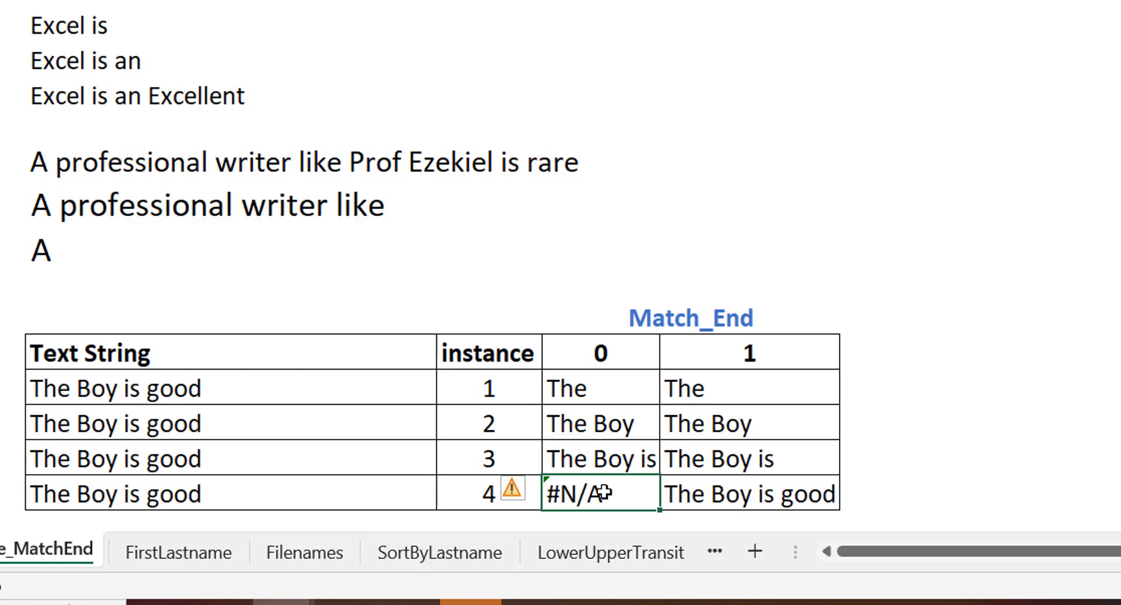
click(744, 496)
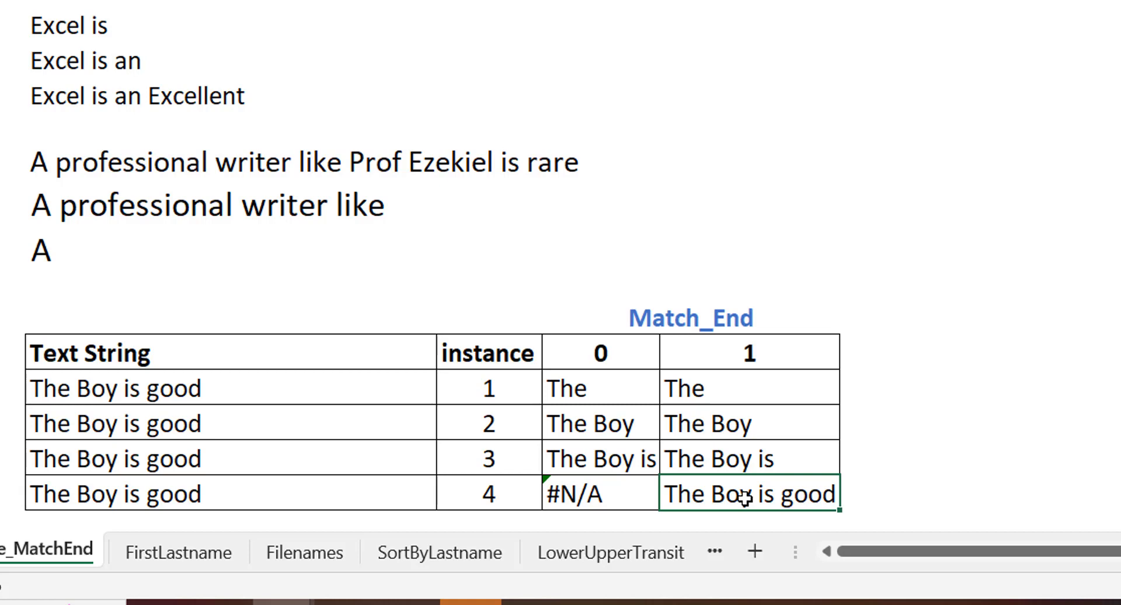
- On the FirstLastname sheet, begin a TEXTBEFORE formula in C4 with the absolute range $B$4:$B$20 as the text
click(188, 559)
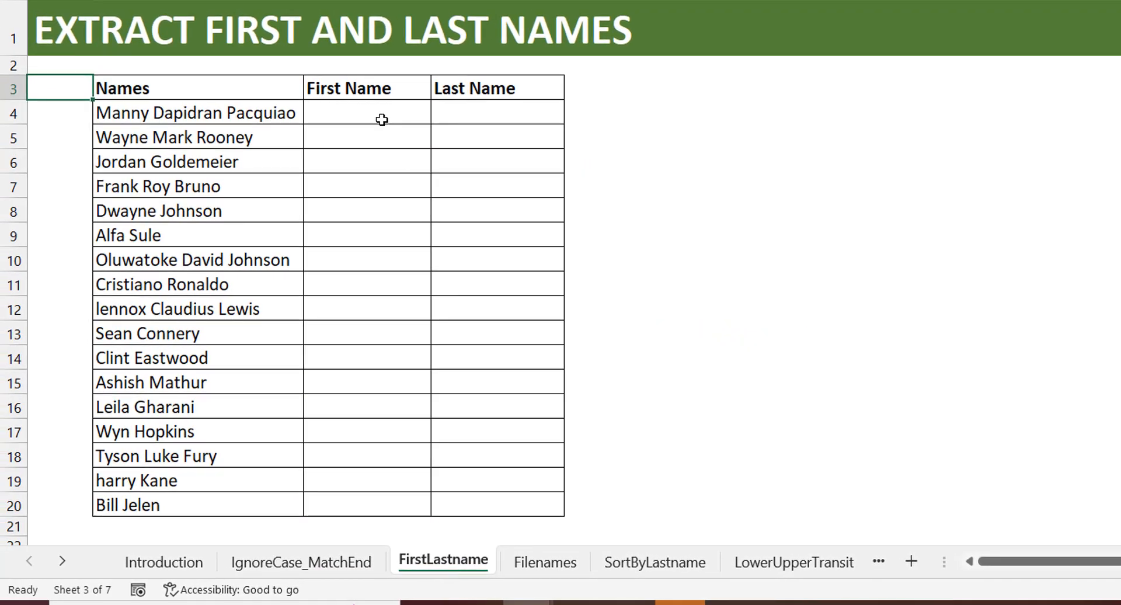
click(381, 120)
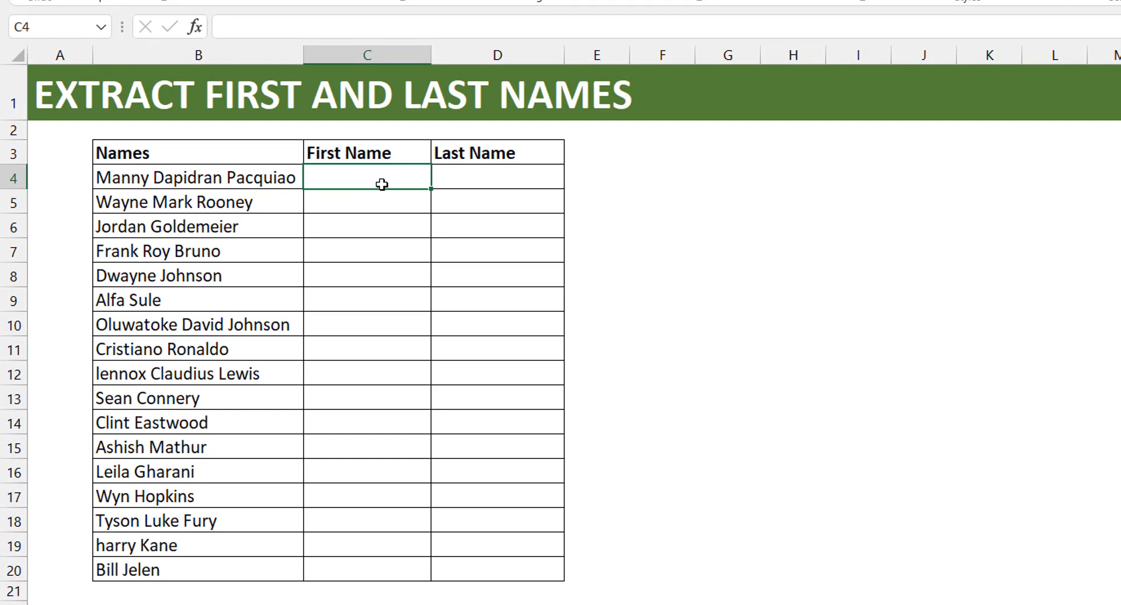
text(=)
text(textbefor)
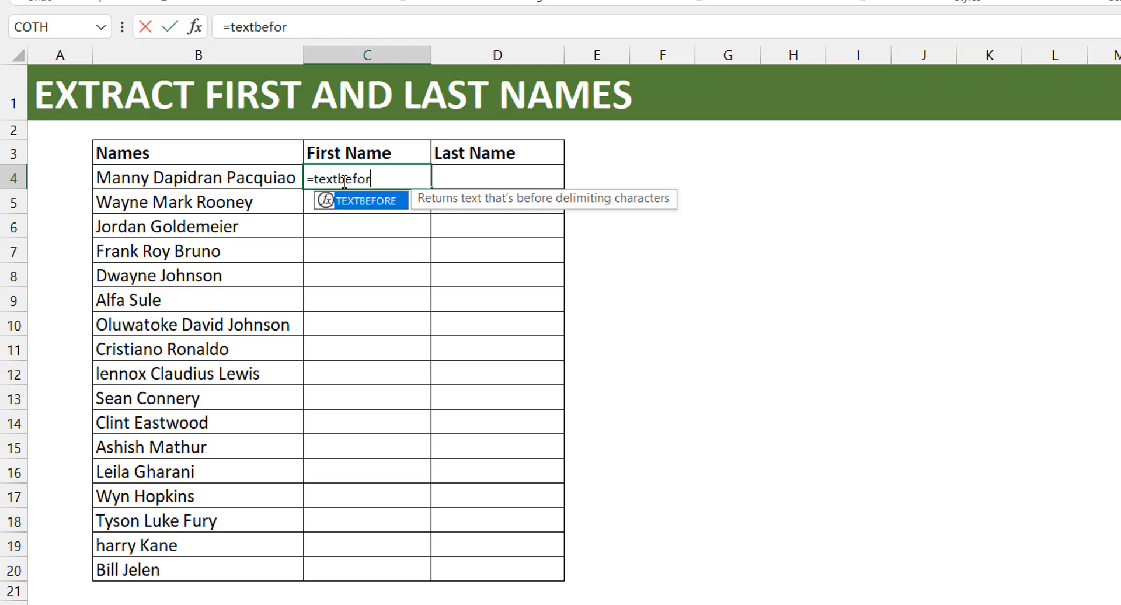
key(Tab)
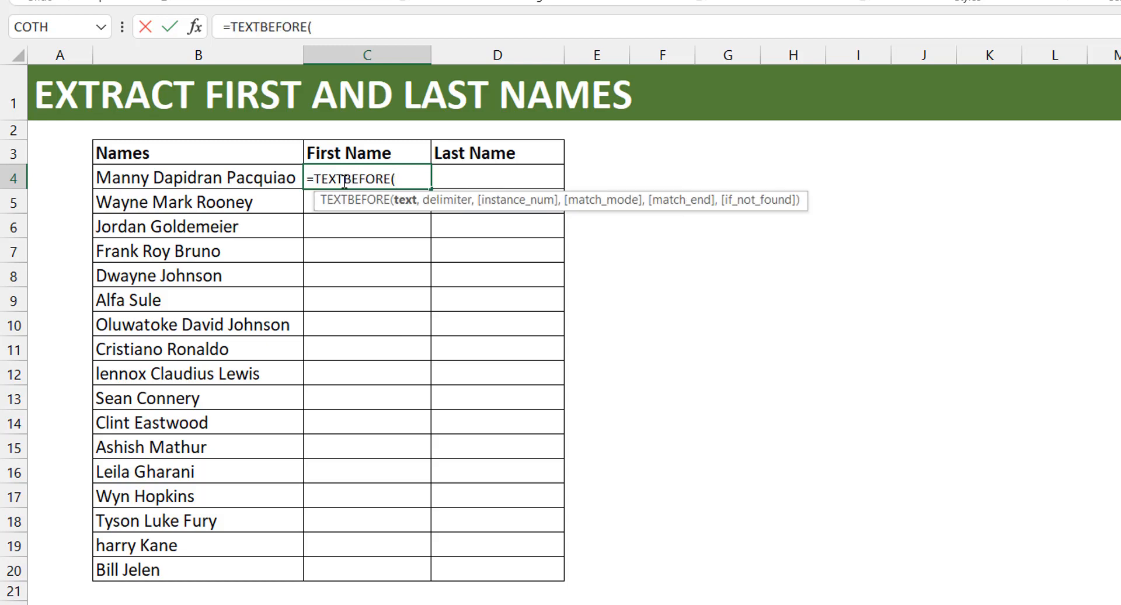
click(207, 177)
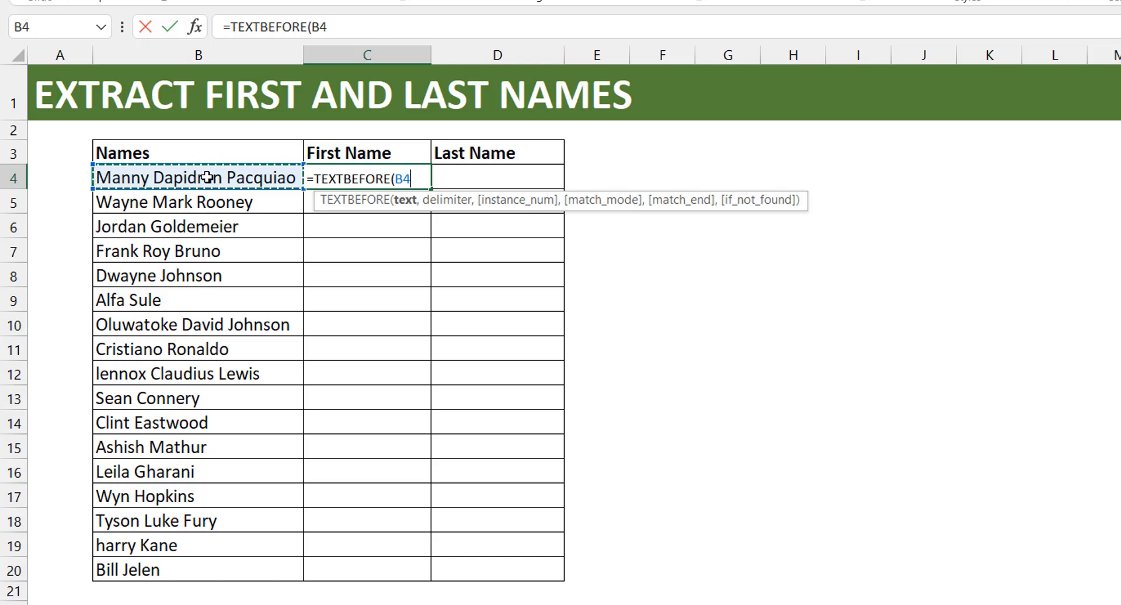
key(ctrl+shift+Down)
key(F4)
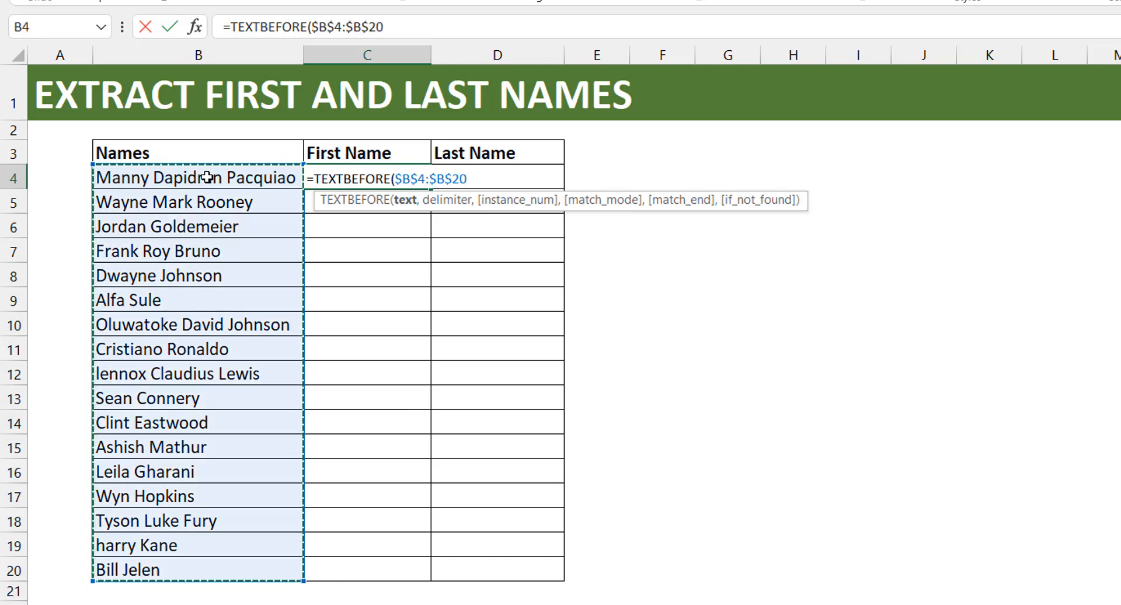
- Complete the C4 TEXTBEFORE formula with a space as delimiter and instance number 1, keeping C4 selected
text(,)
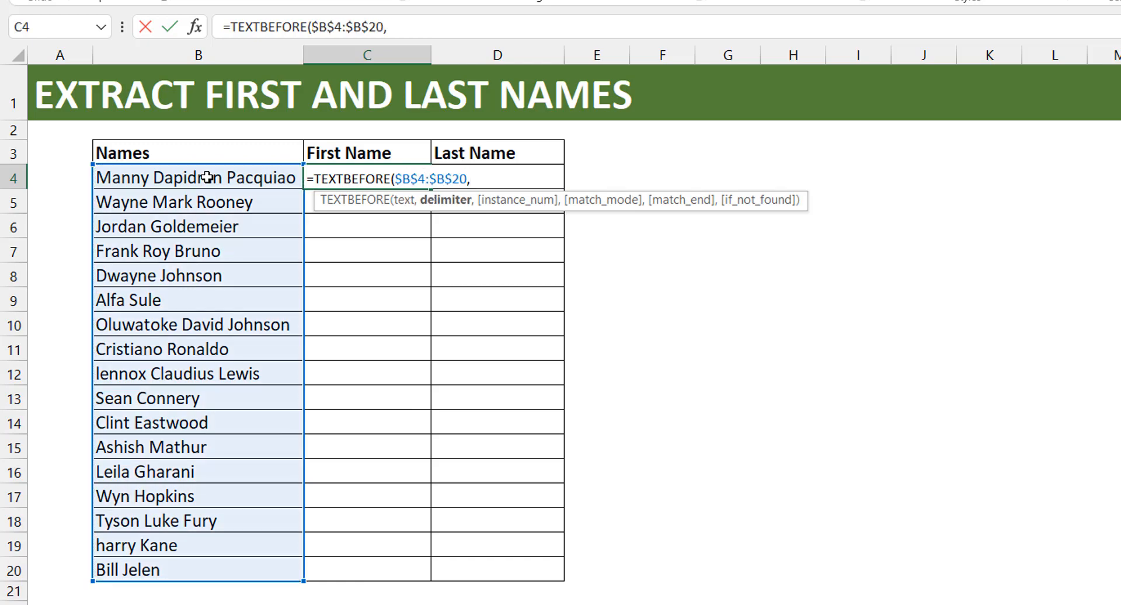
text(")
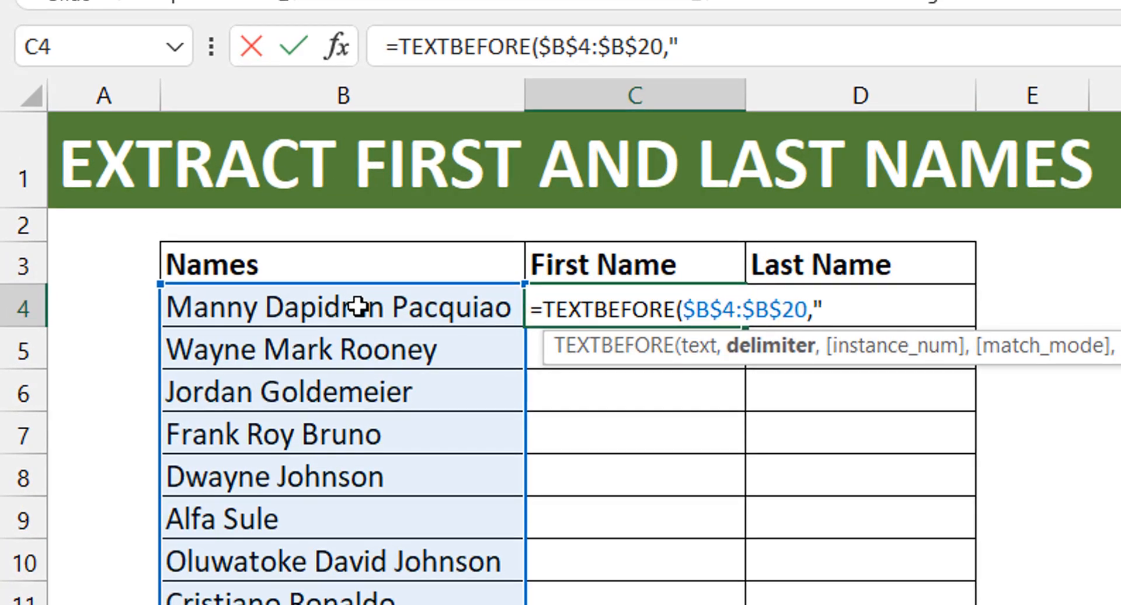
text( ",1)
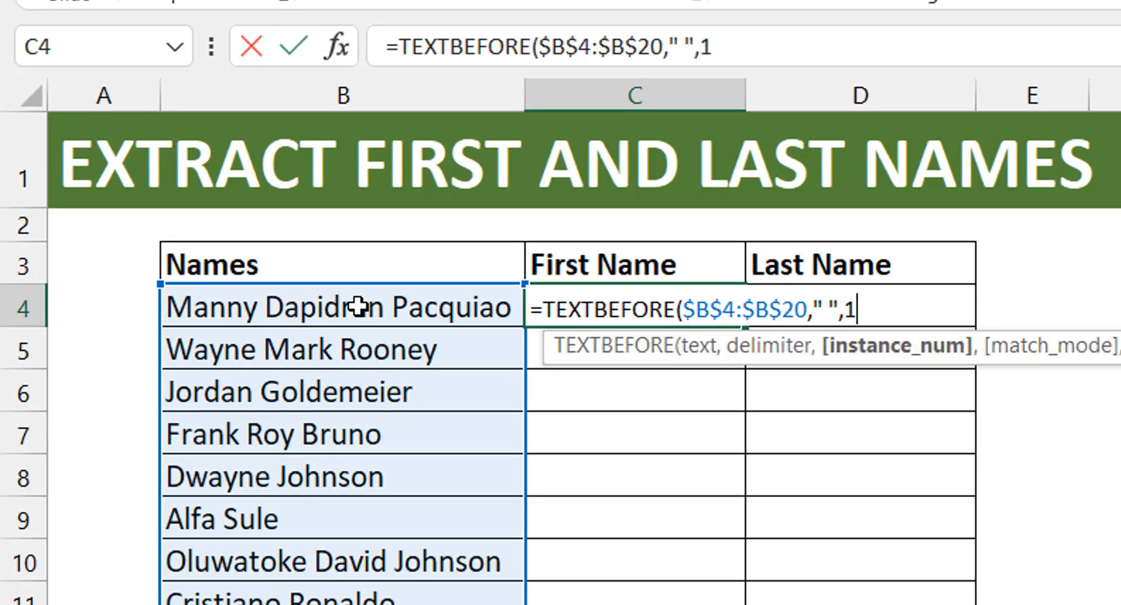
text())
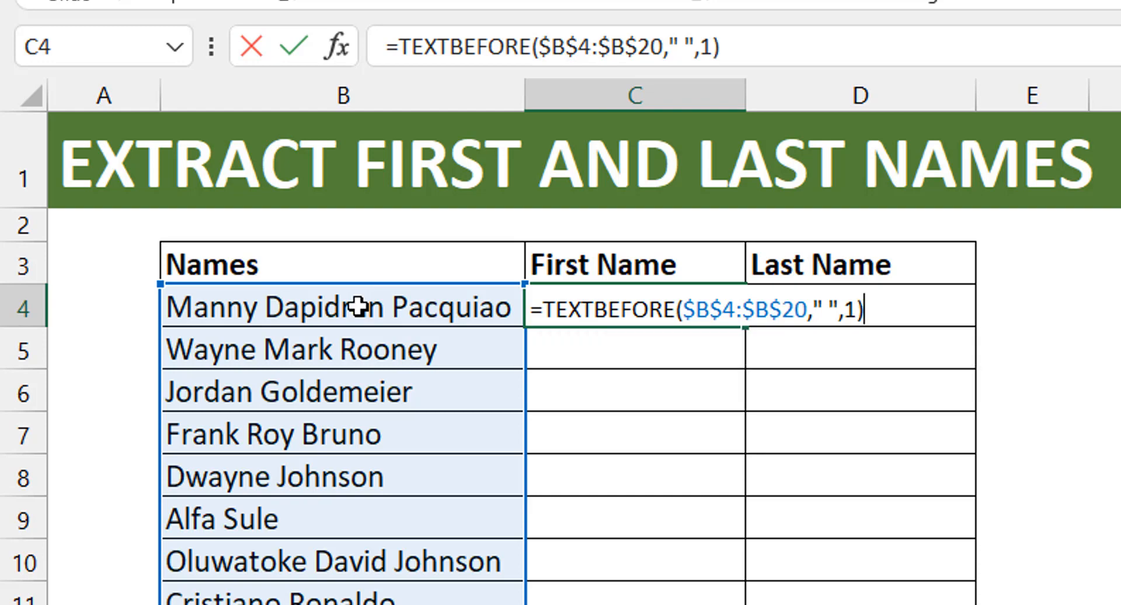
key(Return)
key(Up)
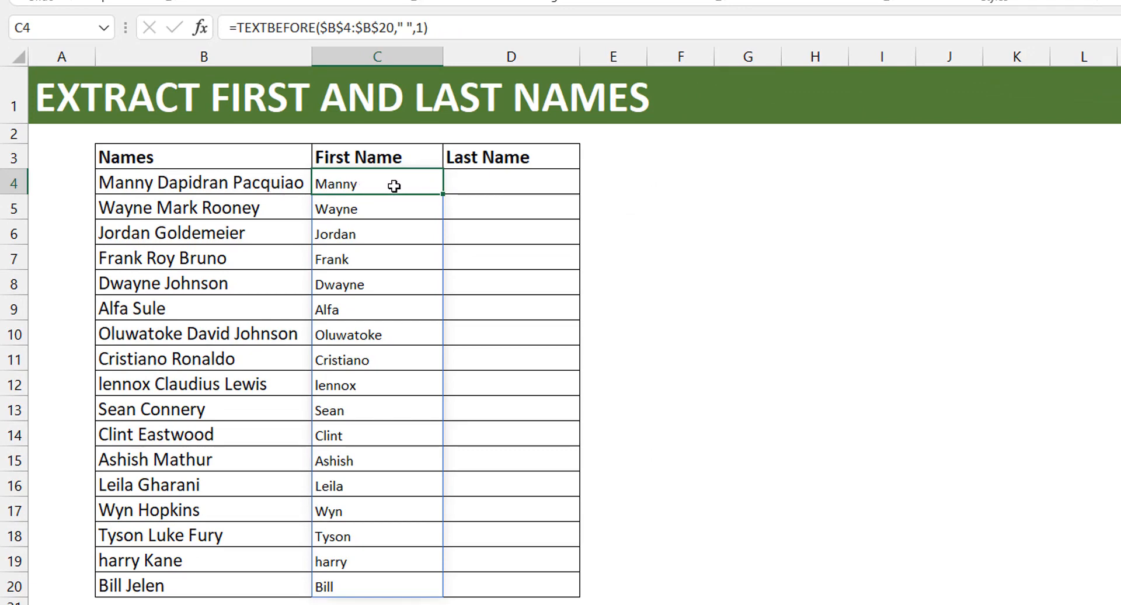
- Begin a TEXTAFTER formula in D4, under Last Name, with the range B4:B20 as the text
click(211, 179)
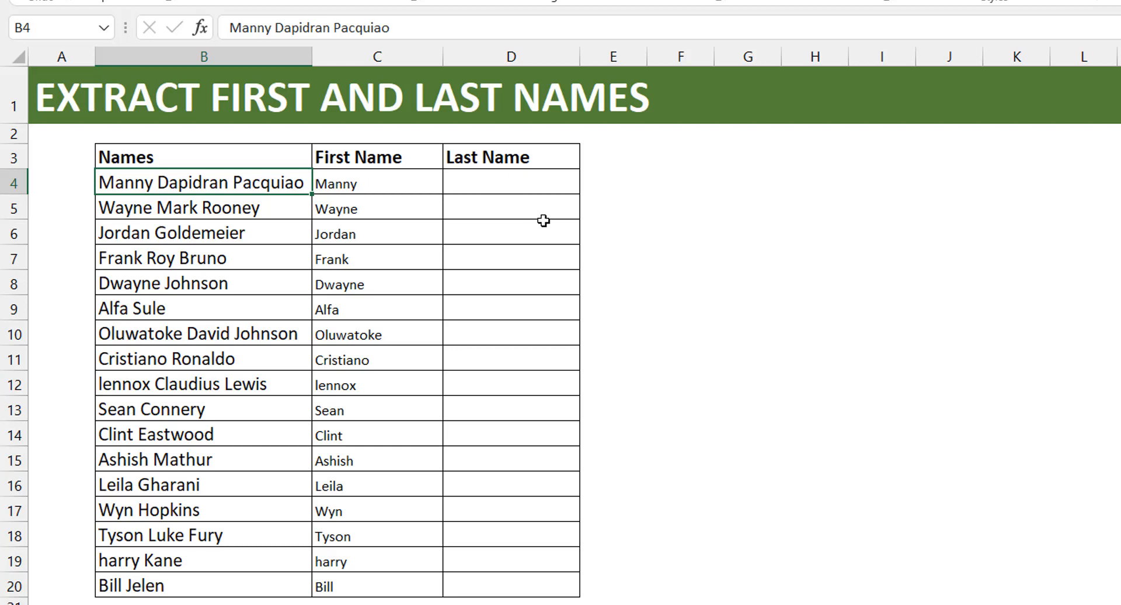
click(497, 184)
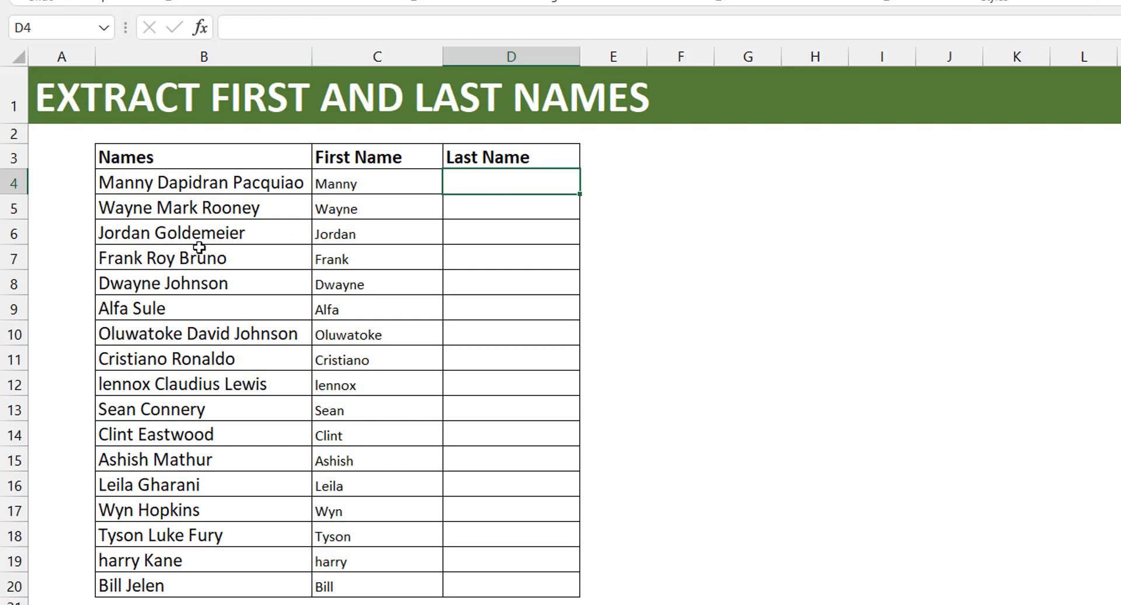
click(157, 283)
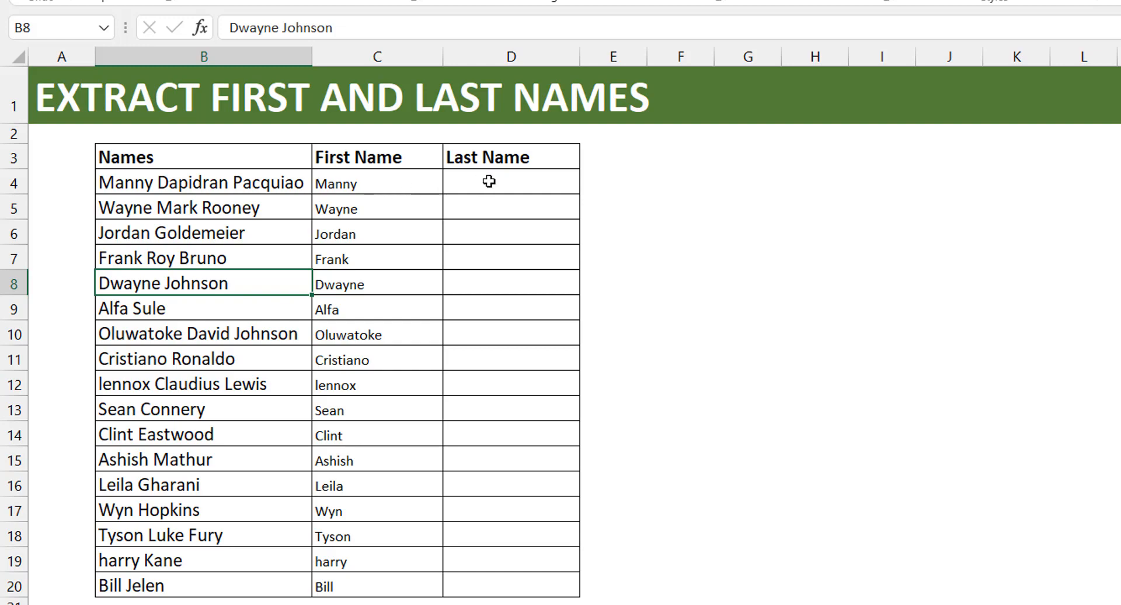
click(520, 186)
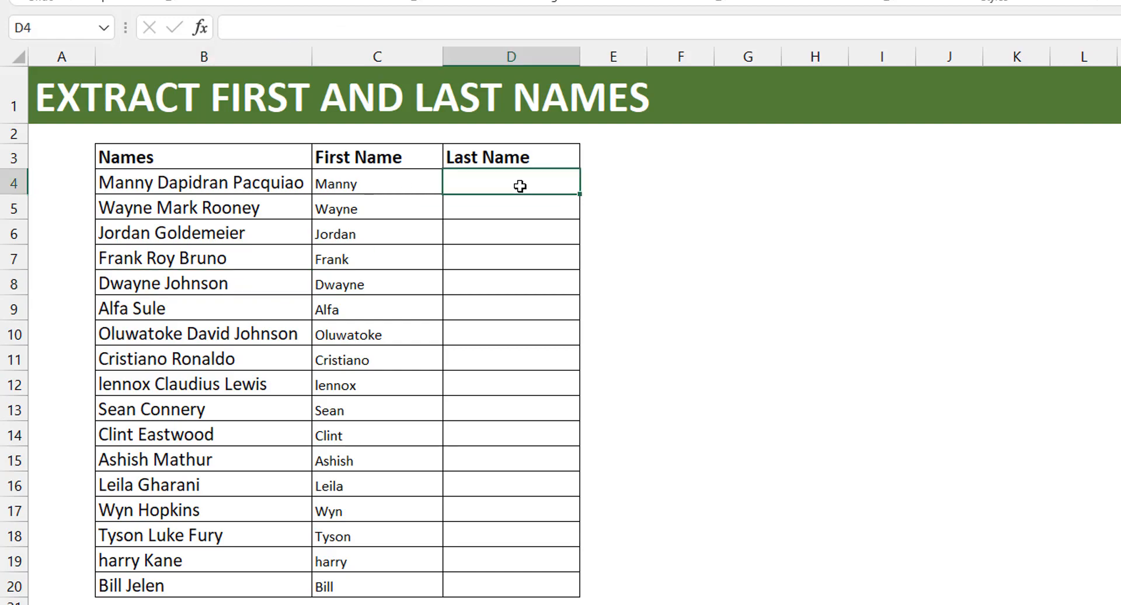
text(=textaf)
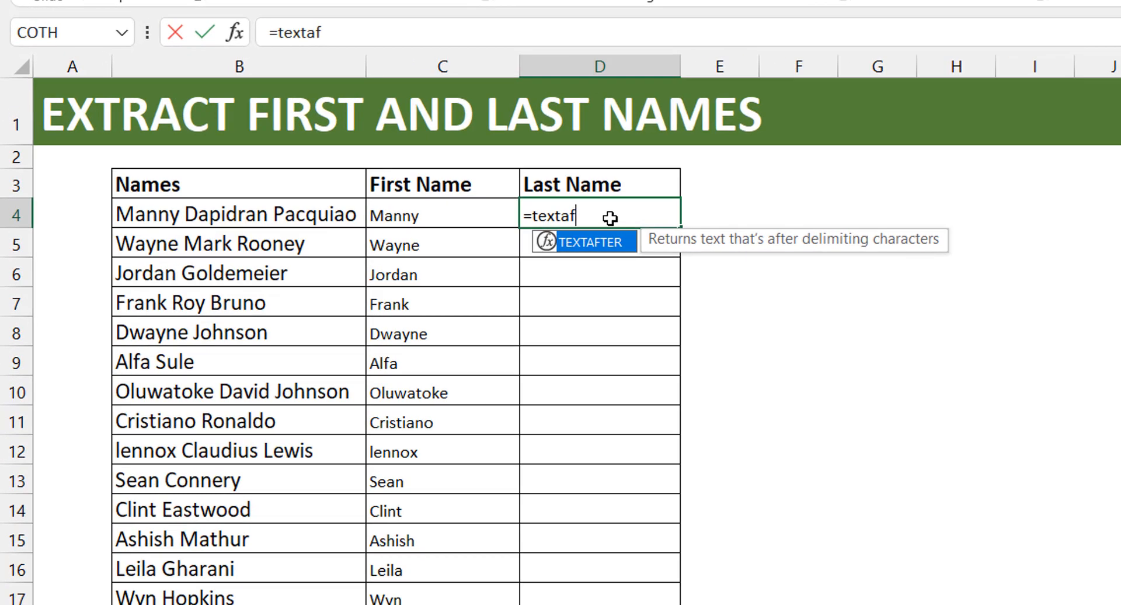
key(Tab)
click(304, 215)
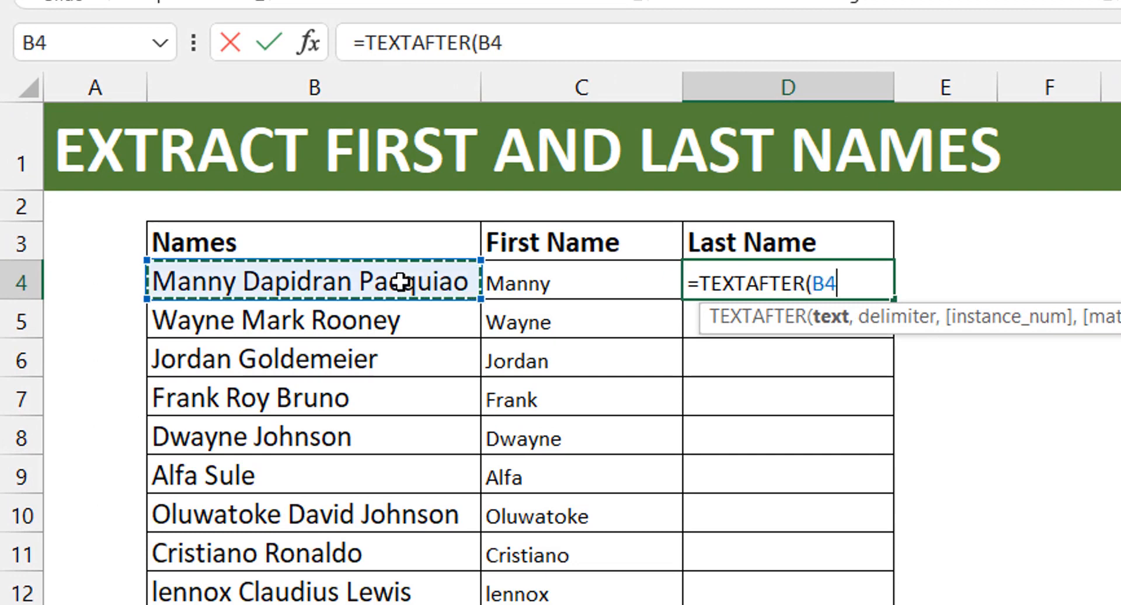
text(,)
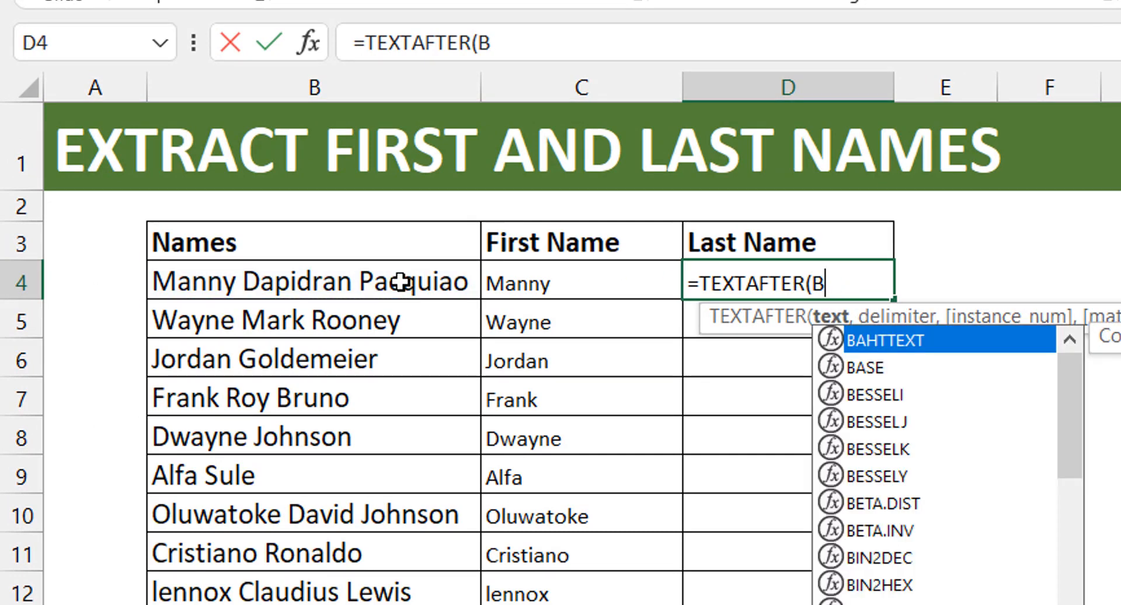
key(BackSpace)
click(390, 286)
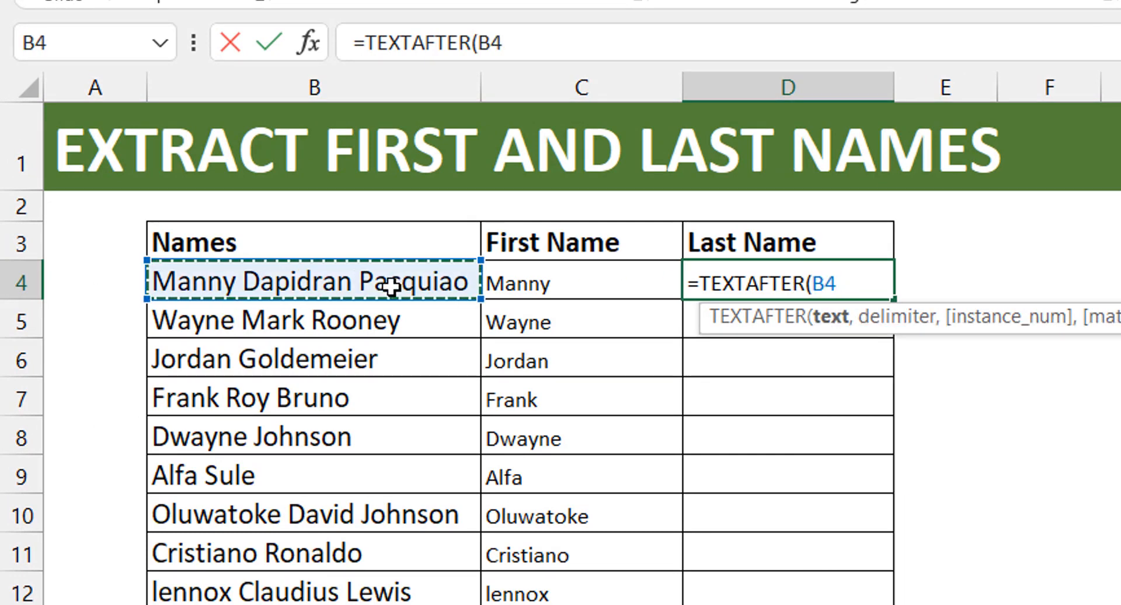
key(ctrl+shift+Down)
- Complete the D4 TEXTAFTER formula with a space as delimiter and instance number -1, keeping D4 selected
text(,)
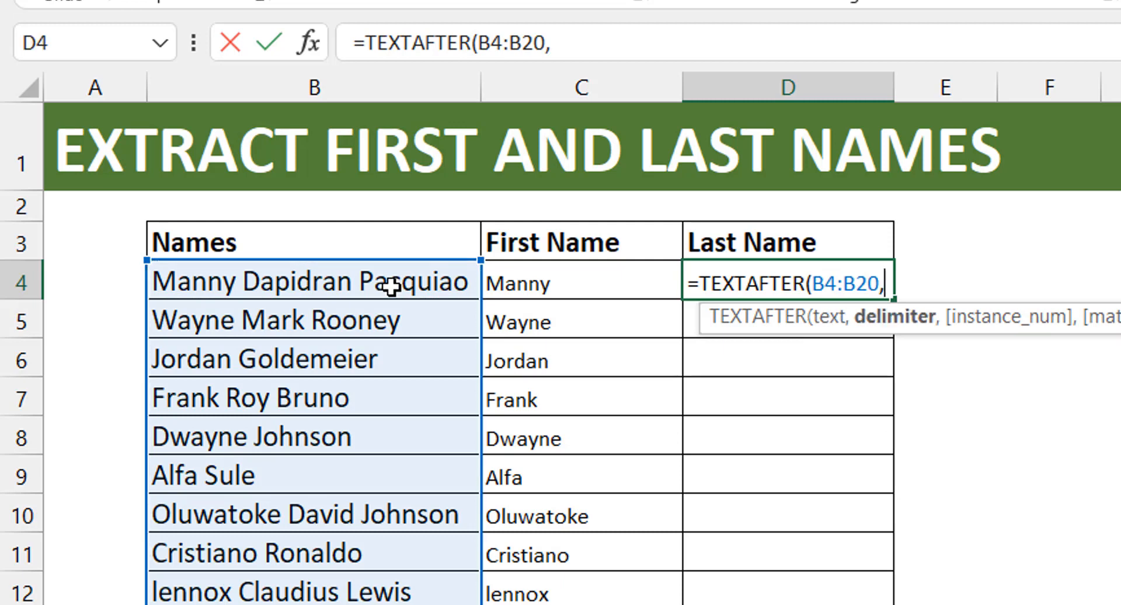
text(" ",)
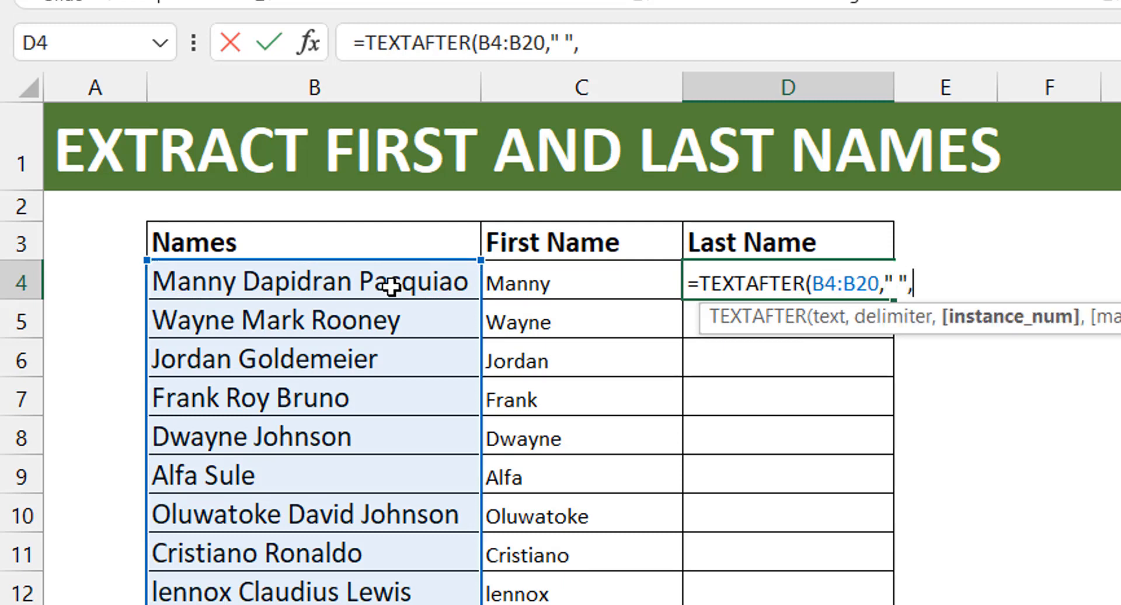
text(-1))
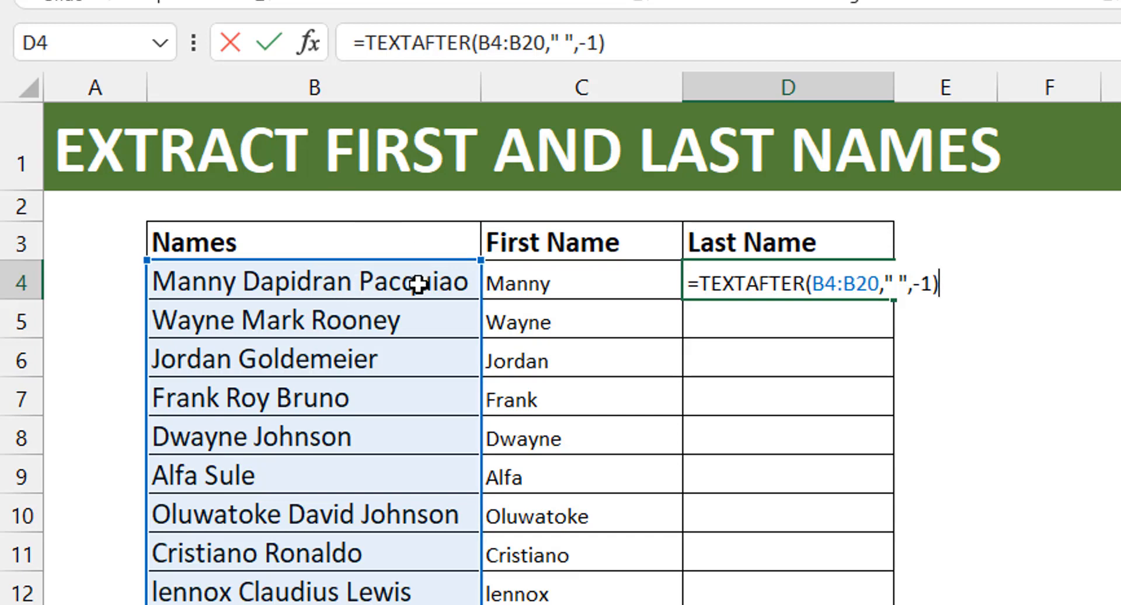
key(ctrl+Return)
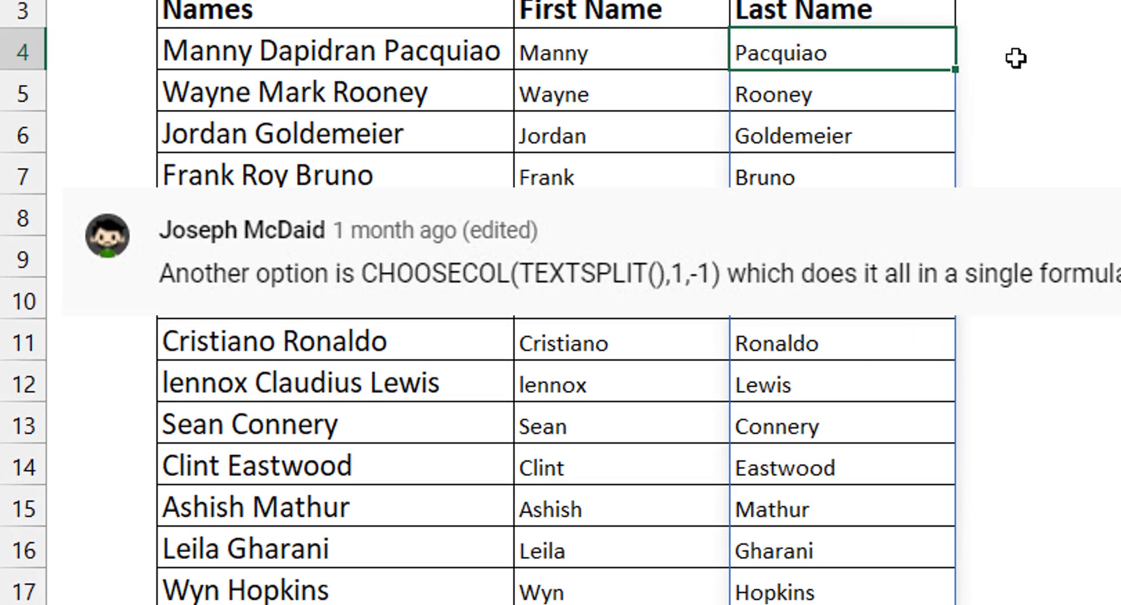
- Enter a TEXTSPLIT formula in E4 that splits B4 into columns at each space, and reselect E4
click(1015, 58)
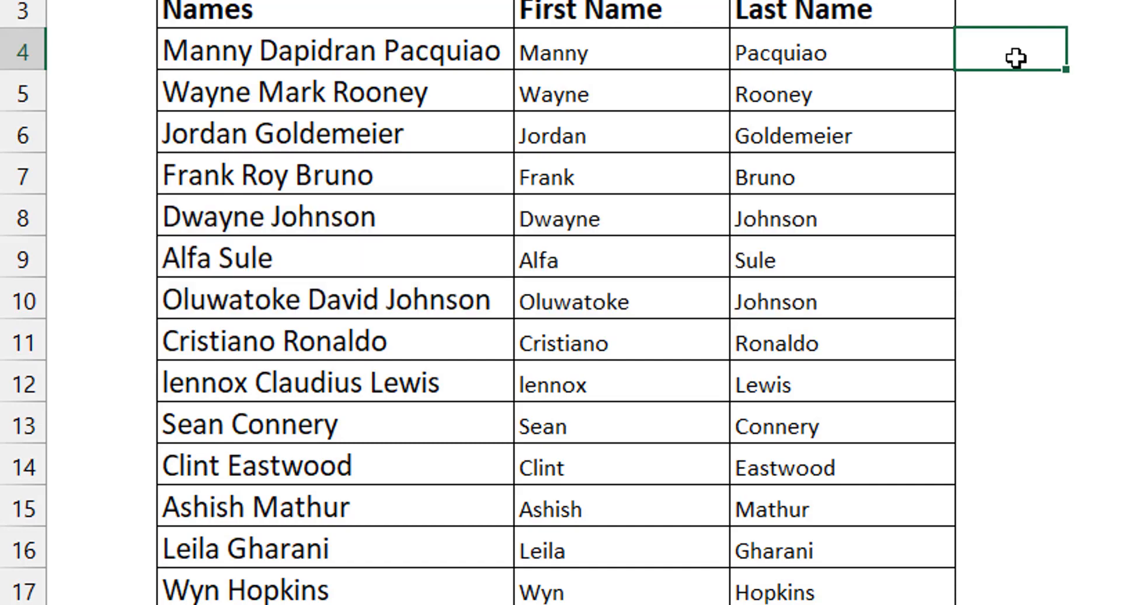
text(=textsp)
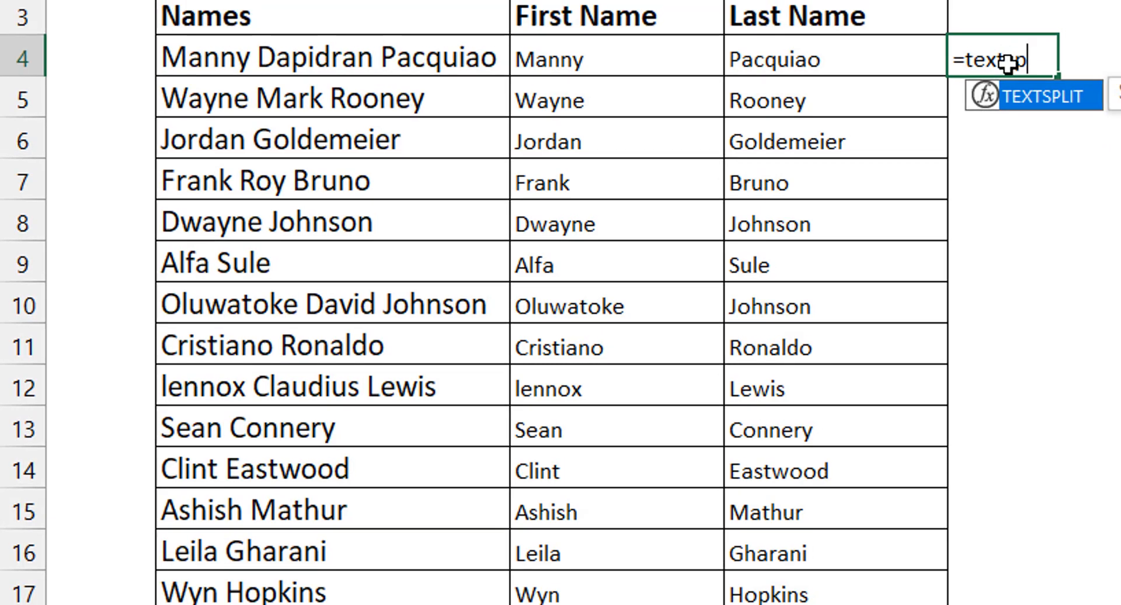
text(lit)
key(Tab)
key(Left)
key(Left)
key(Left)
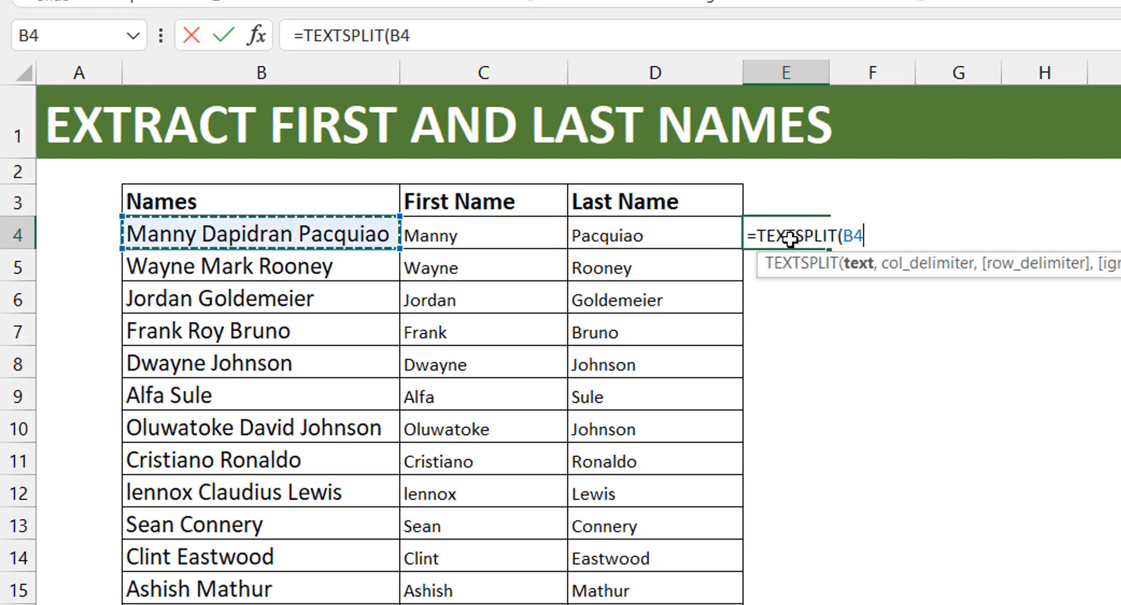
text(," ")
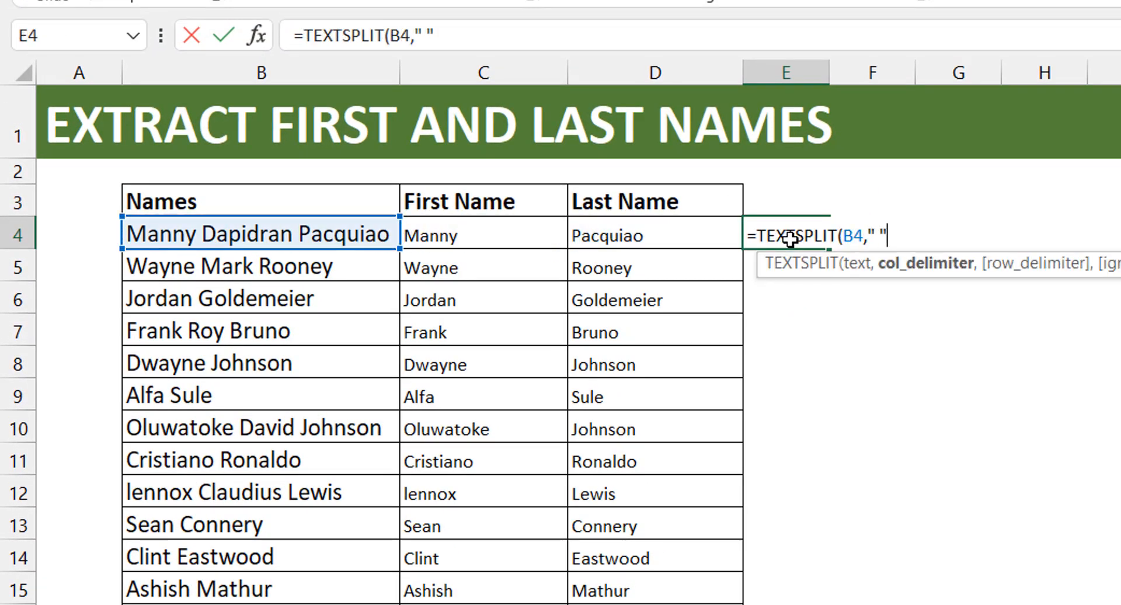
text())
key(Return)
click(789, 238)
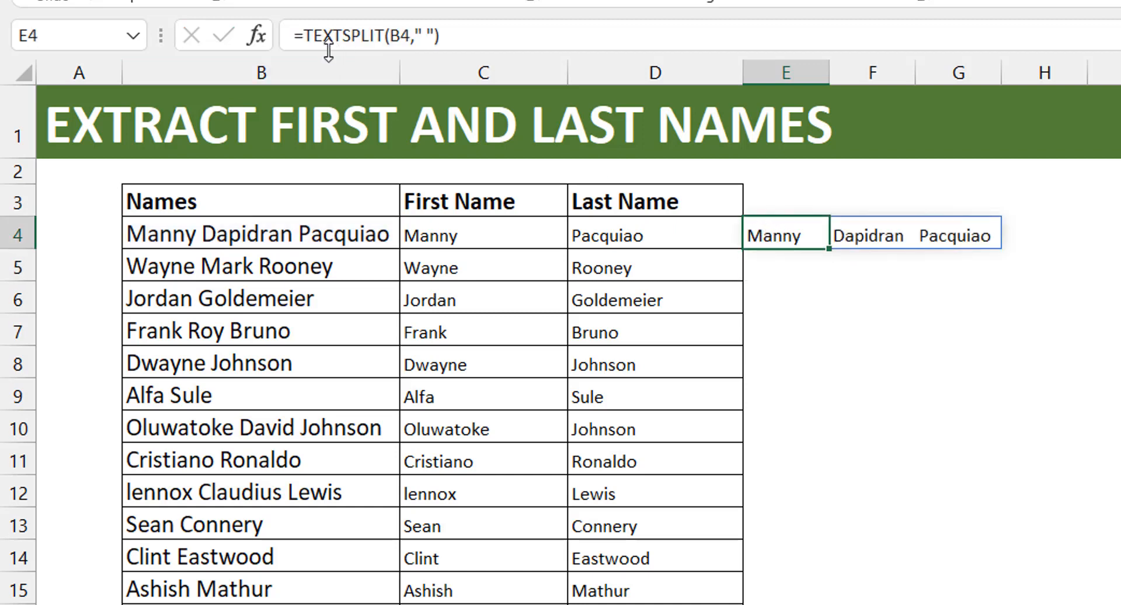
- Wrap the TEXTSPLIT formula in E4 inside CHOOSECOLS as its array, ready for the column numbers
click(305, 34)
text(choosec)
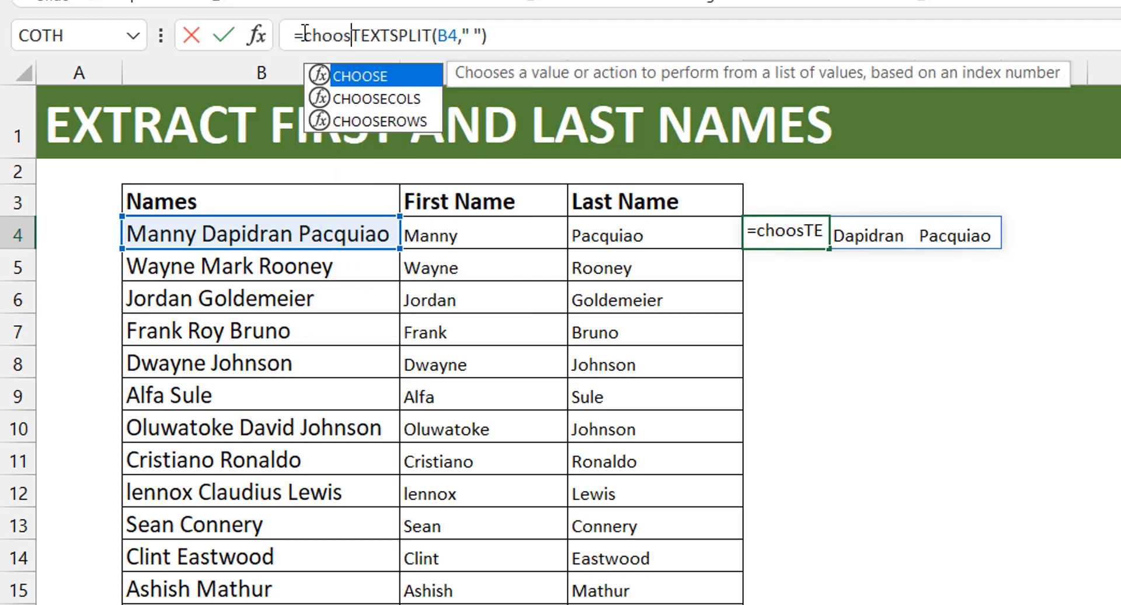
text(ol)
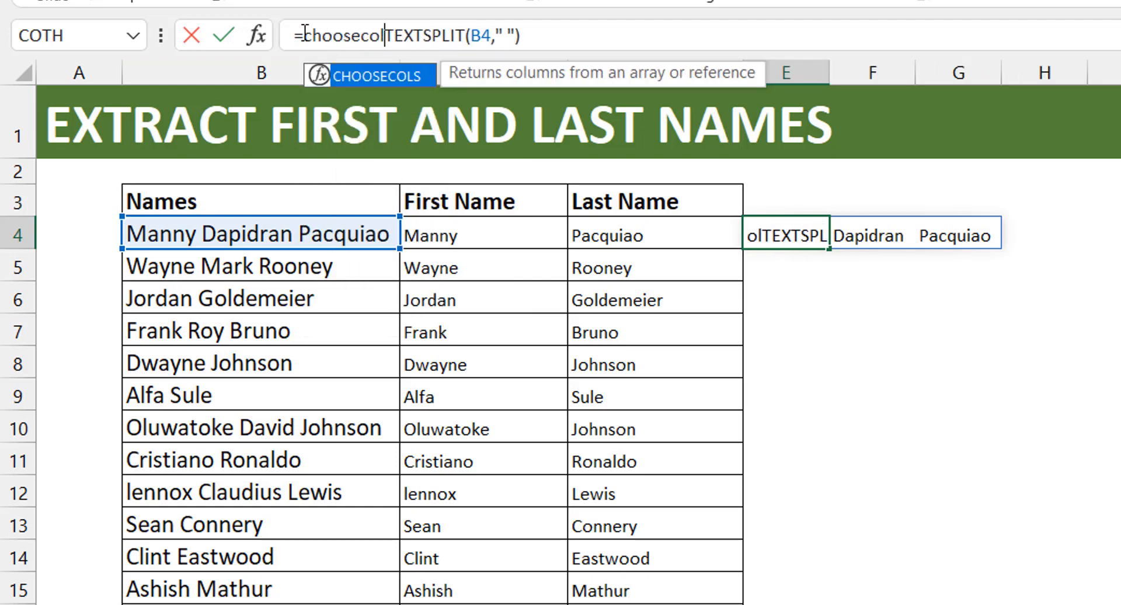
key(Tab)
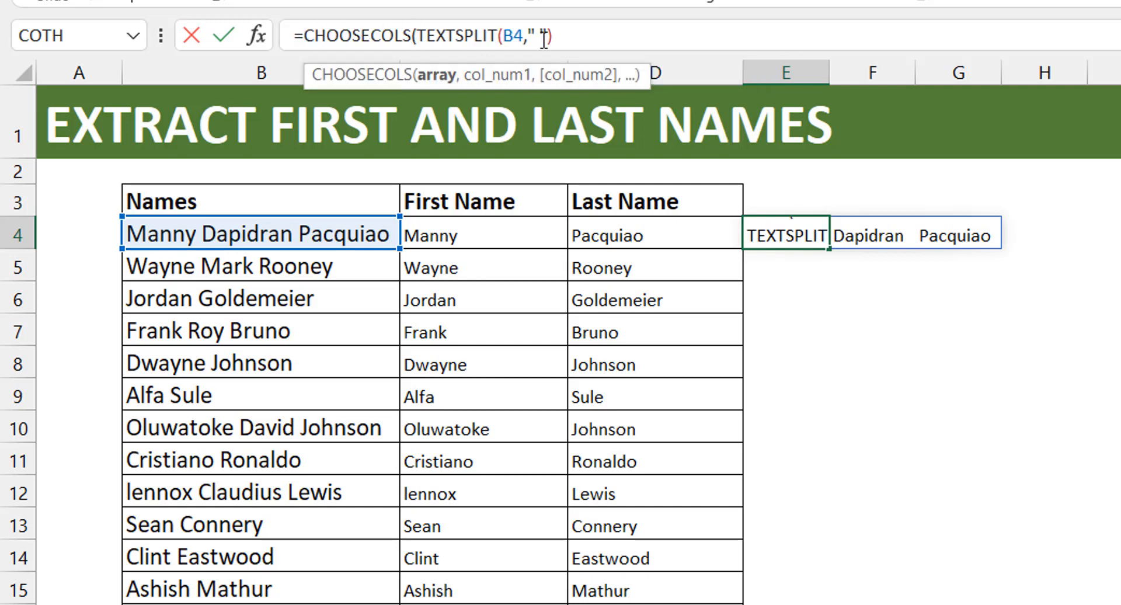
click(596, 37)
text(,)
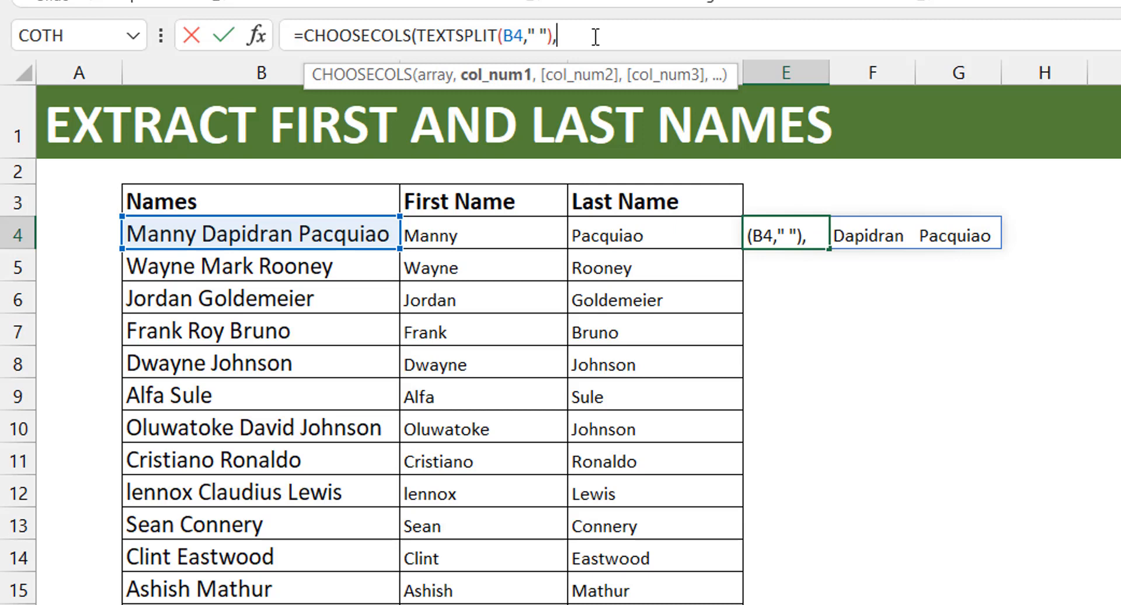
- Finish the E4 CHOOSECOLS formula with the column array {1,-1}, keeping E4 selected
text({1,)
text(-1})
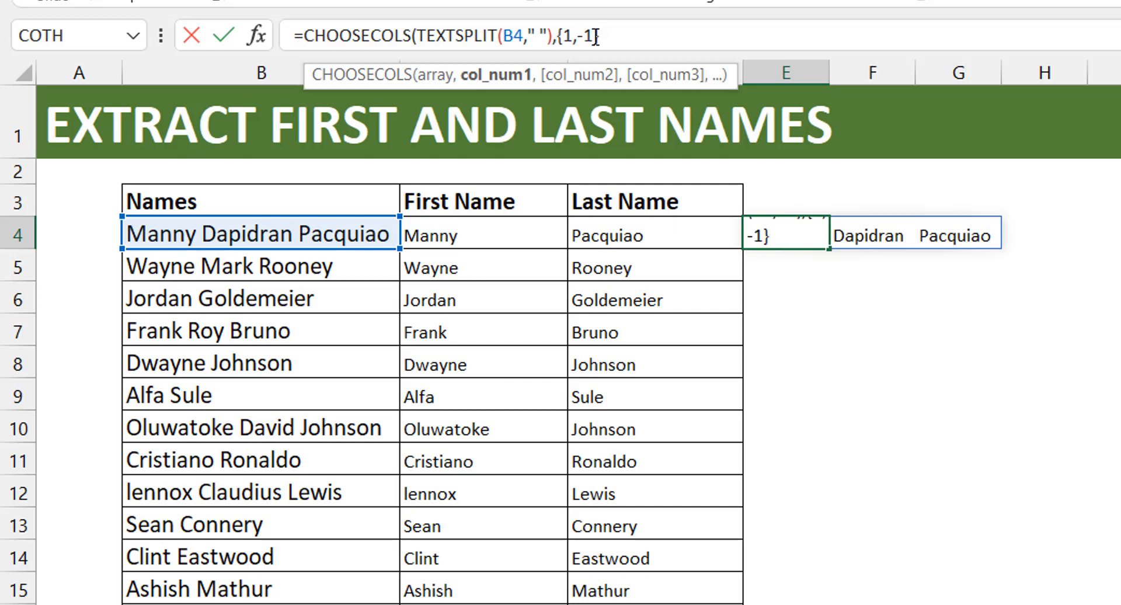
text())
key(Return)
key(Up)
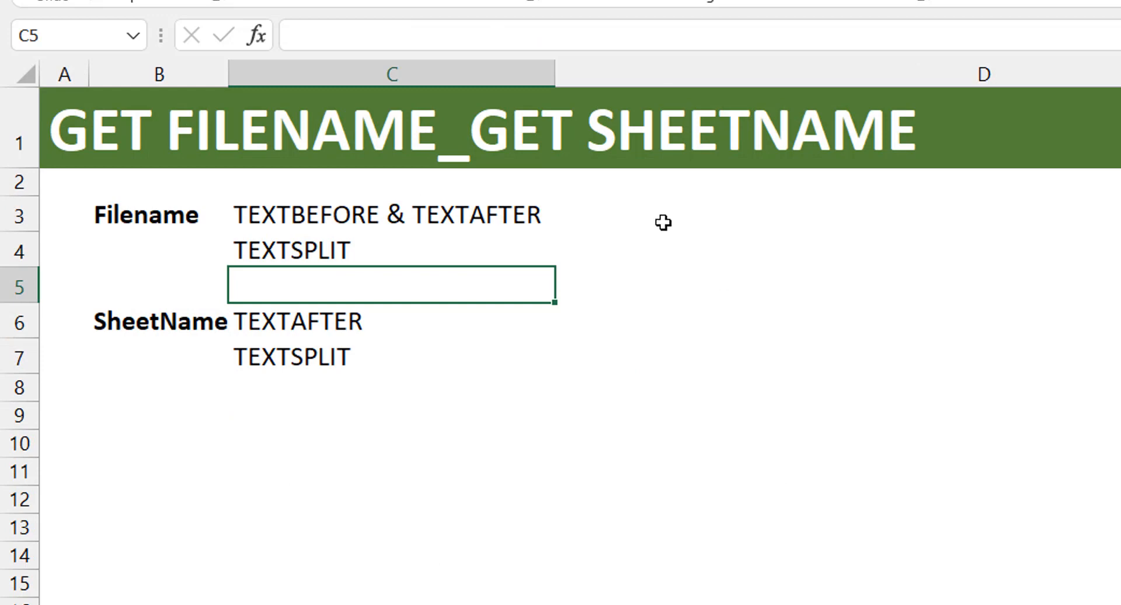
- On the Filenames sheet, enter =CELL("filename") in D3 and keep D3 selected
click(661, 223)
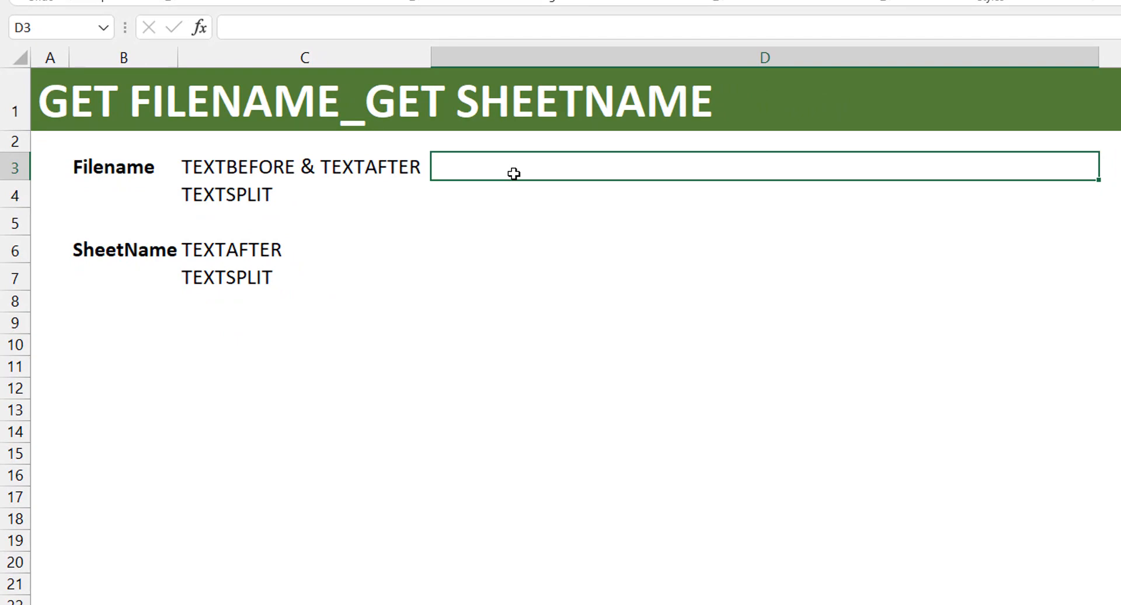
text(=cell)
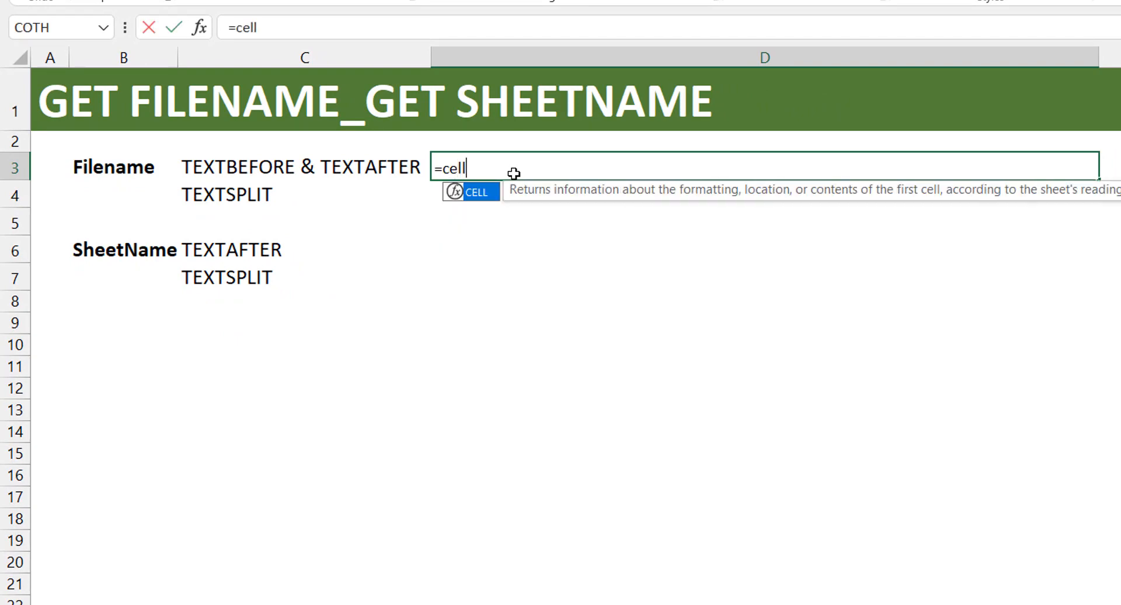
key(Tab)
key(Down)
key(Down)
key(Down)
key(Down)
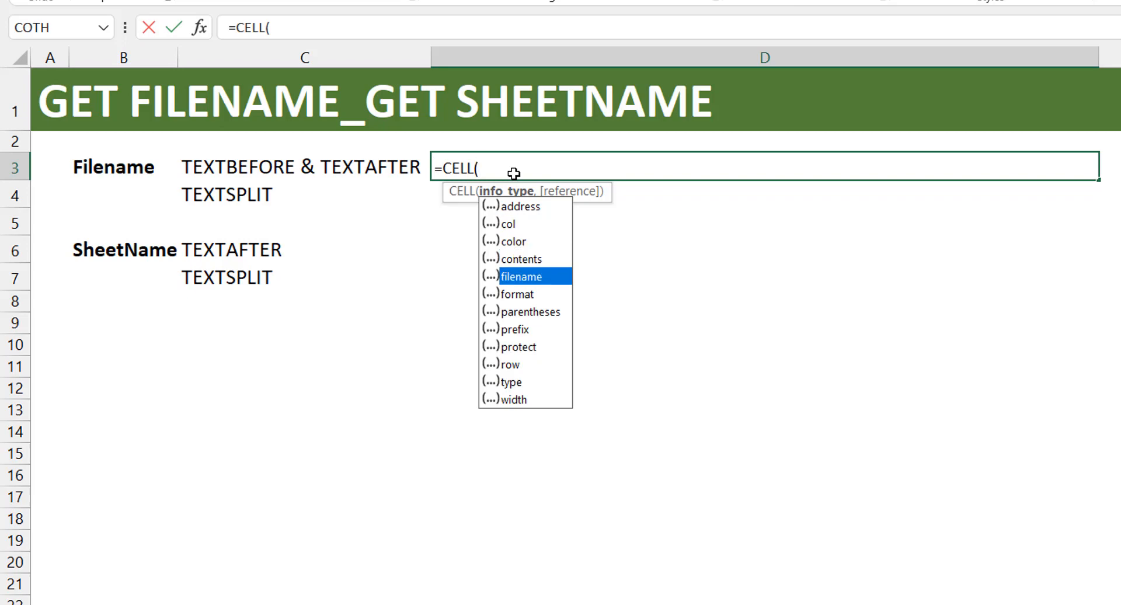
key(Tab)
text())
key(ctrl+Return)
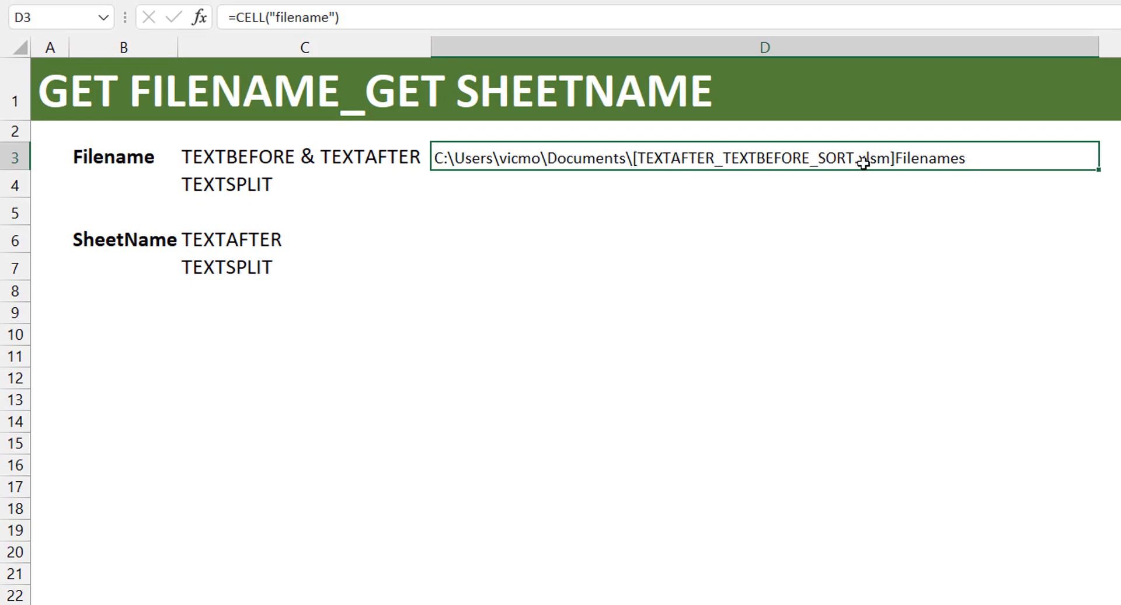
- Wrap the CELL formula in D3 inside TEXTAFTER with "[" as the delimiter, keeping D3 selected
click(235, 17)
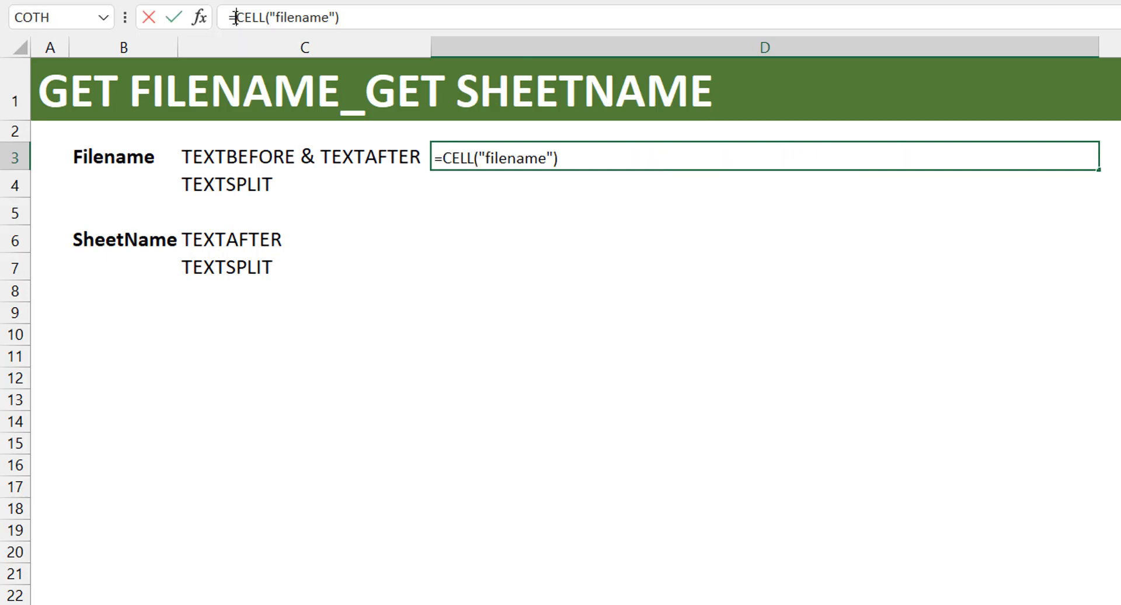
key(Escape)
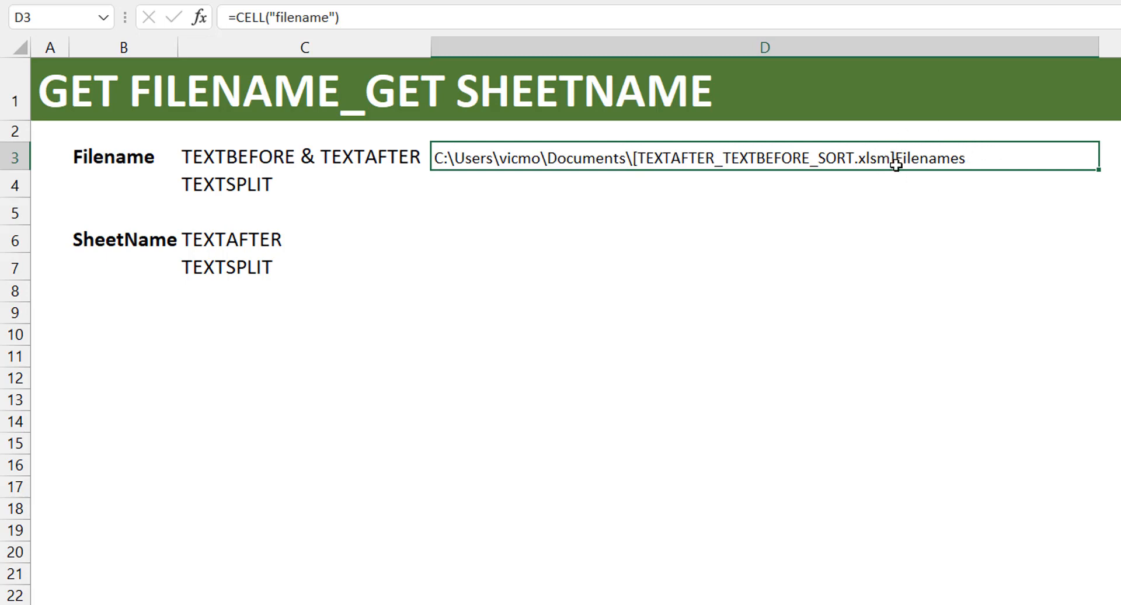
click(237, 17)
text(textafter)
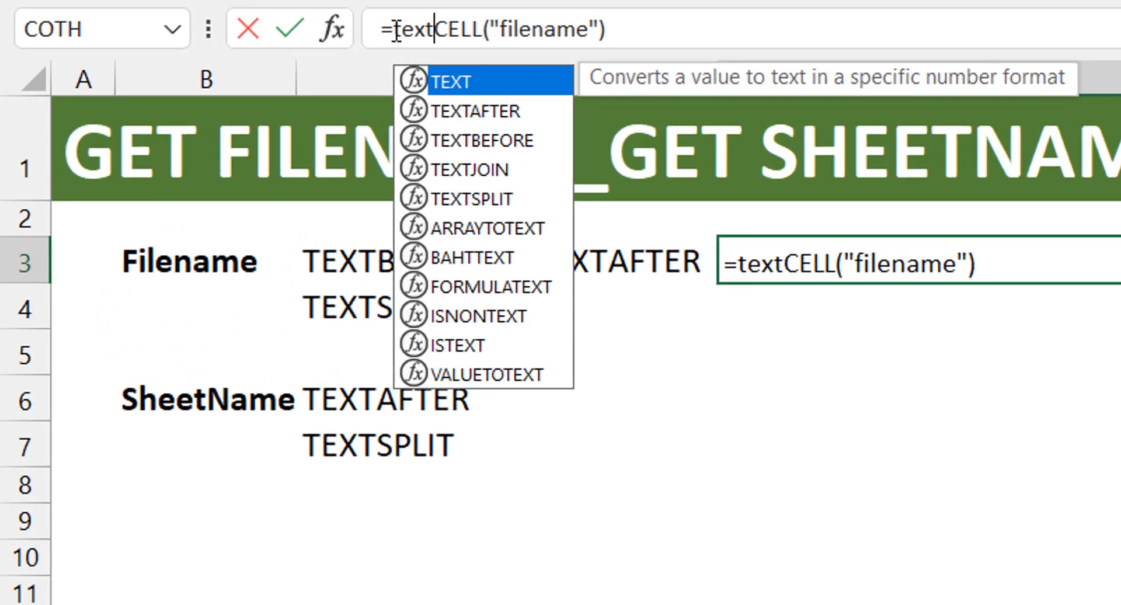
key(Tab)
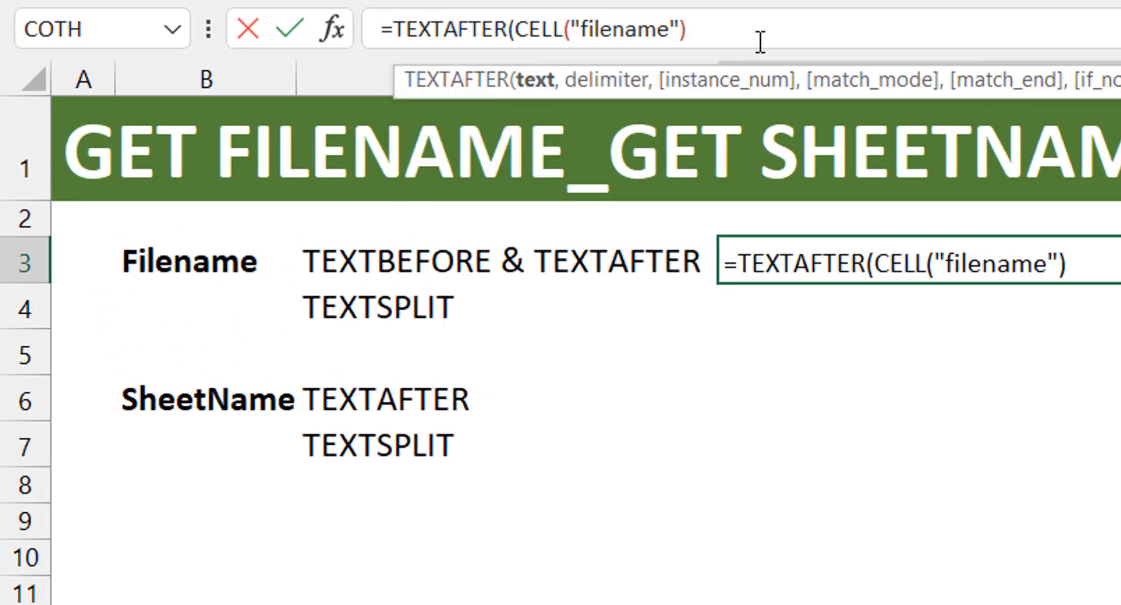
click(778, 23)
text(,")
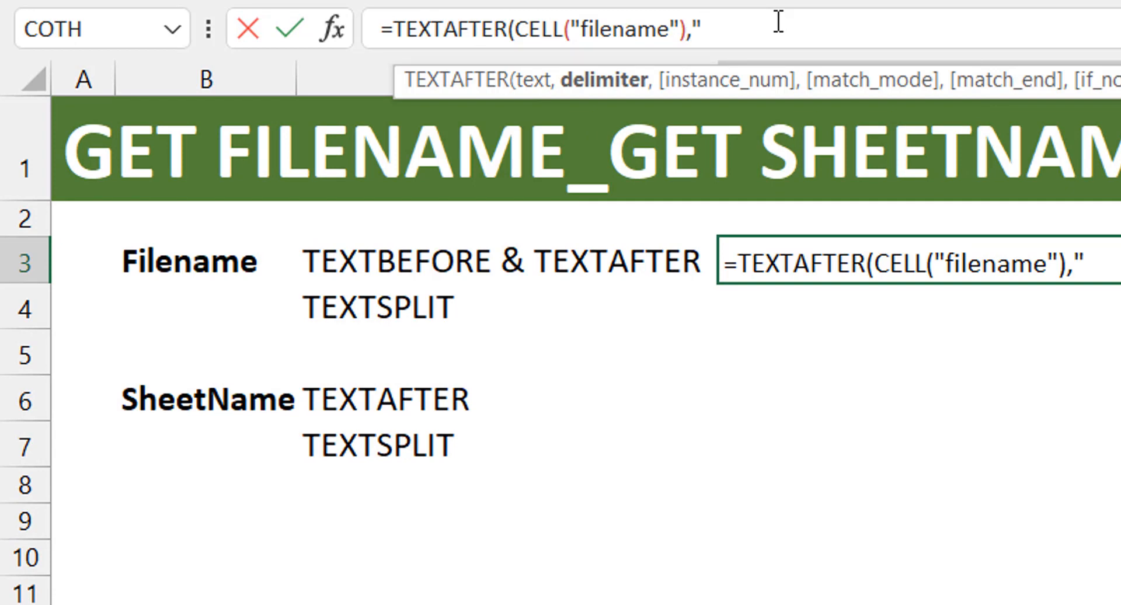
text(["))
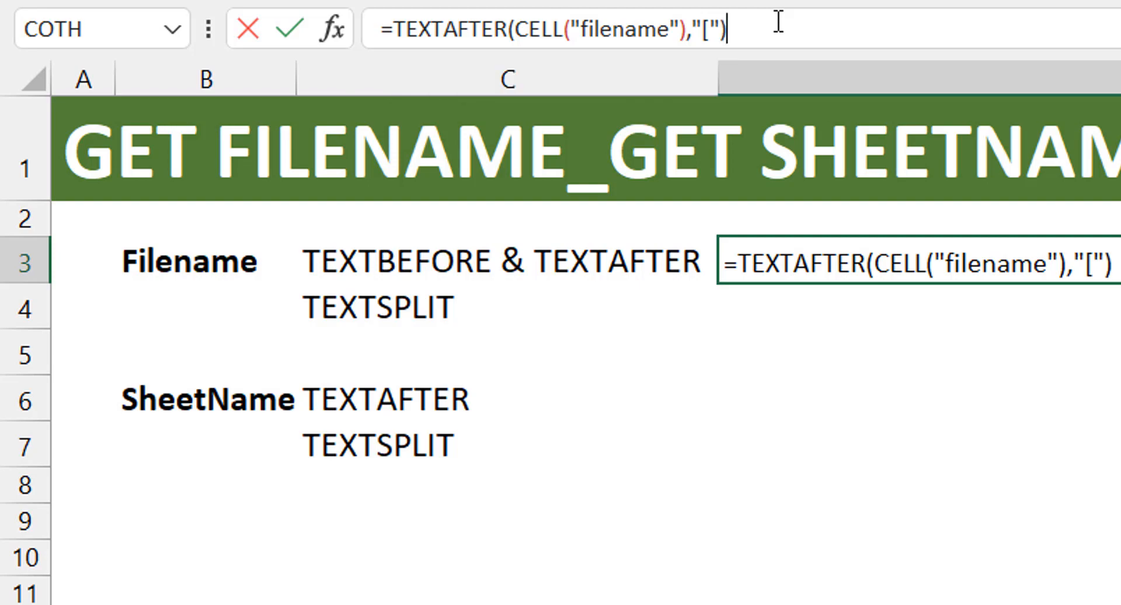
key(ctrl+Return)
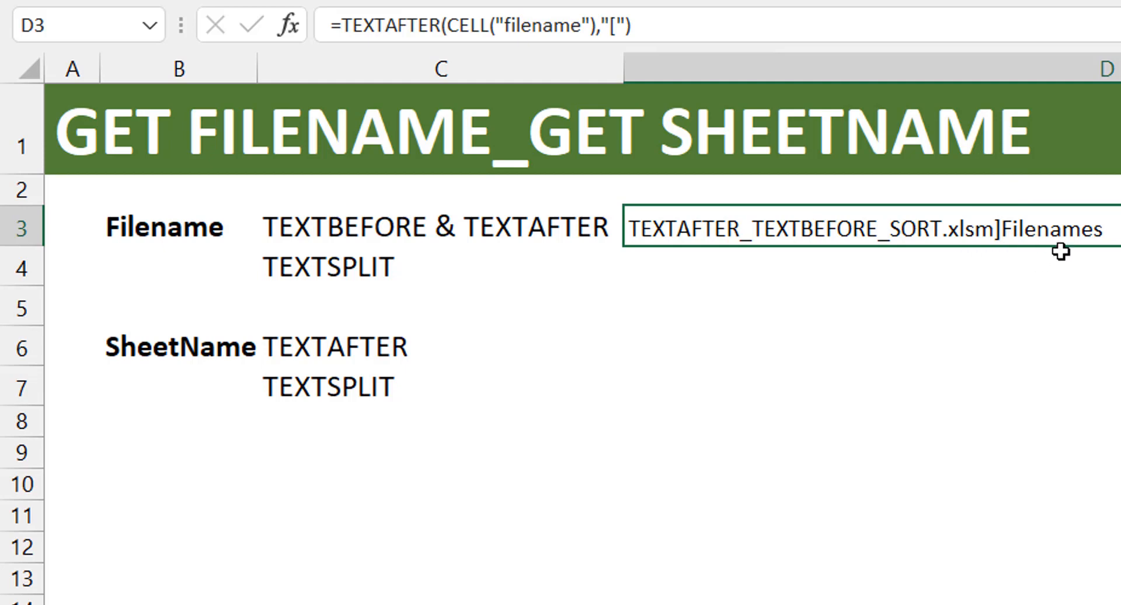
- Nest the D3 TEXTAFTER formula inside TEXTBEFORE with "]" as the delimiter, and reselect D3
click(343, 22)
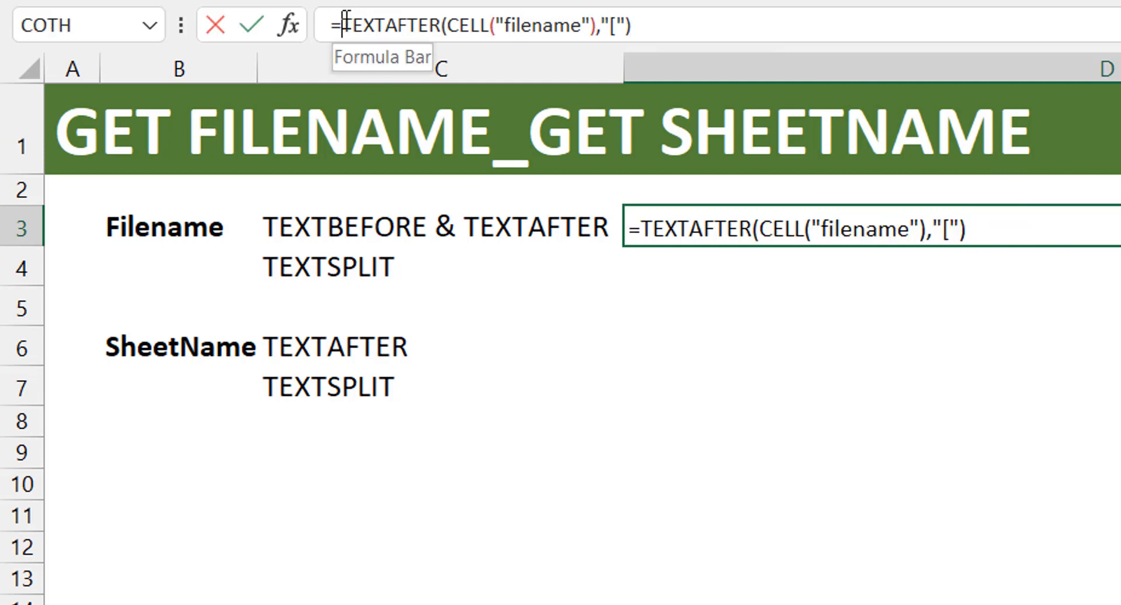
text(texte)
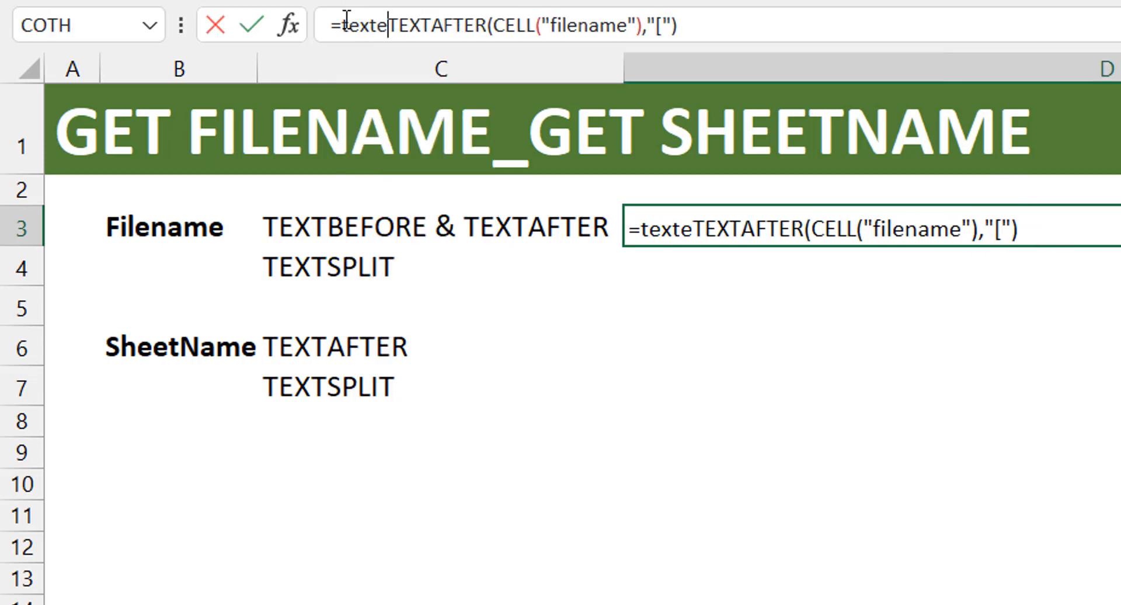
key(BackSpace)
text(bef)
key(Tab)
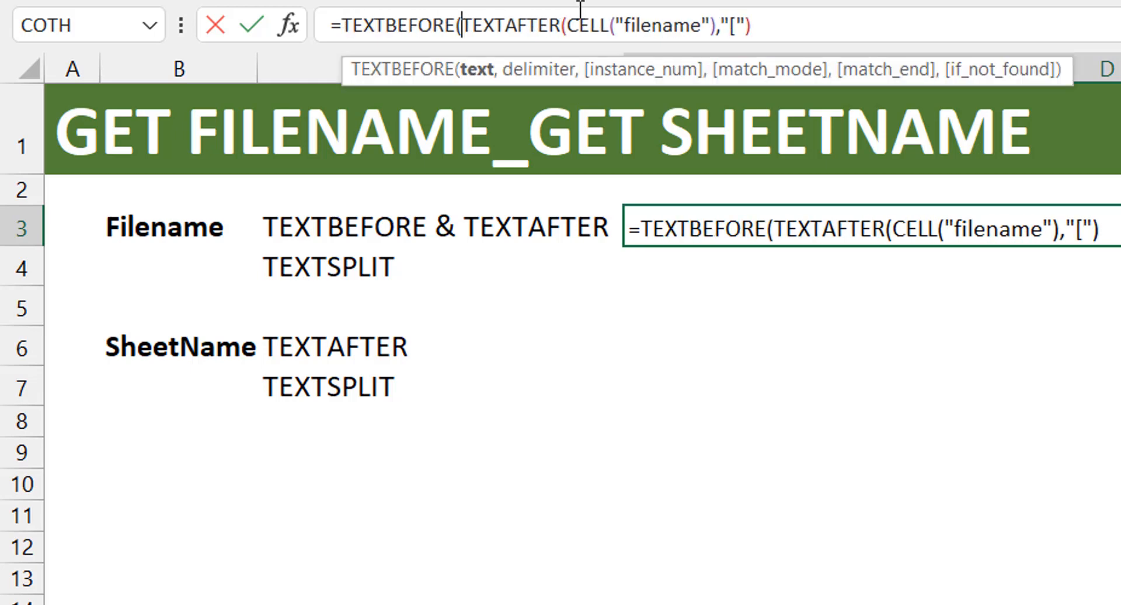
click(748, 23)
text(,)
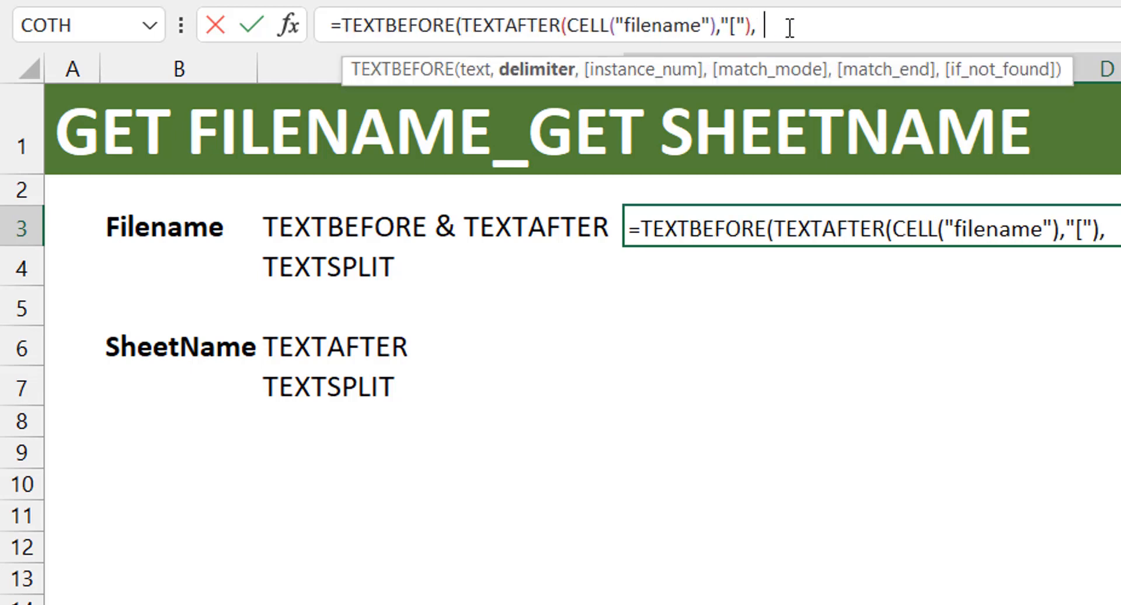
text("]"))
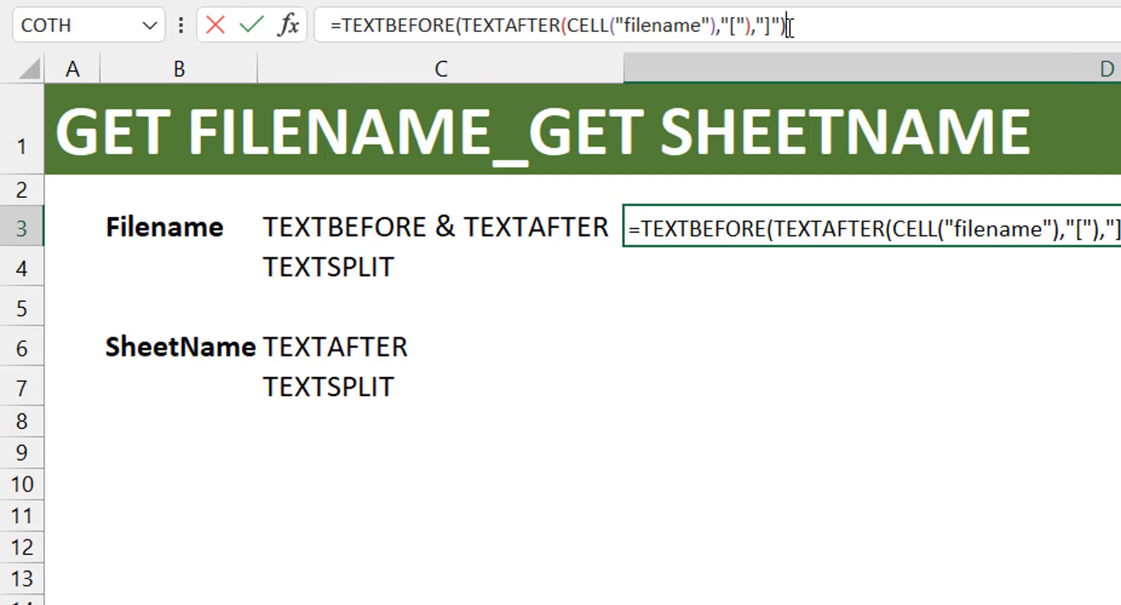
key(Return)
key(Up)
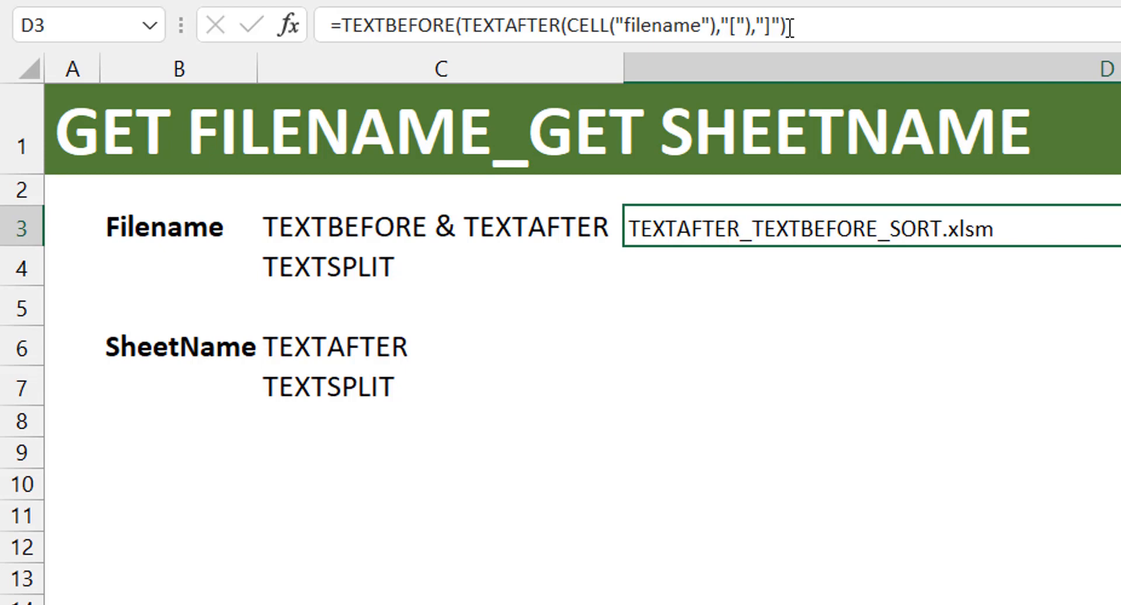
- Enter =CELL("filename") in D6 for the TEXTAFTER sheet name row, keeping D6 selected
key(Down)
key(Down)
key(Down)
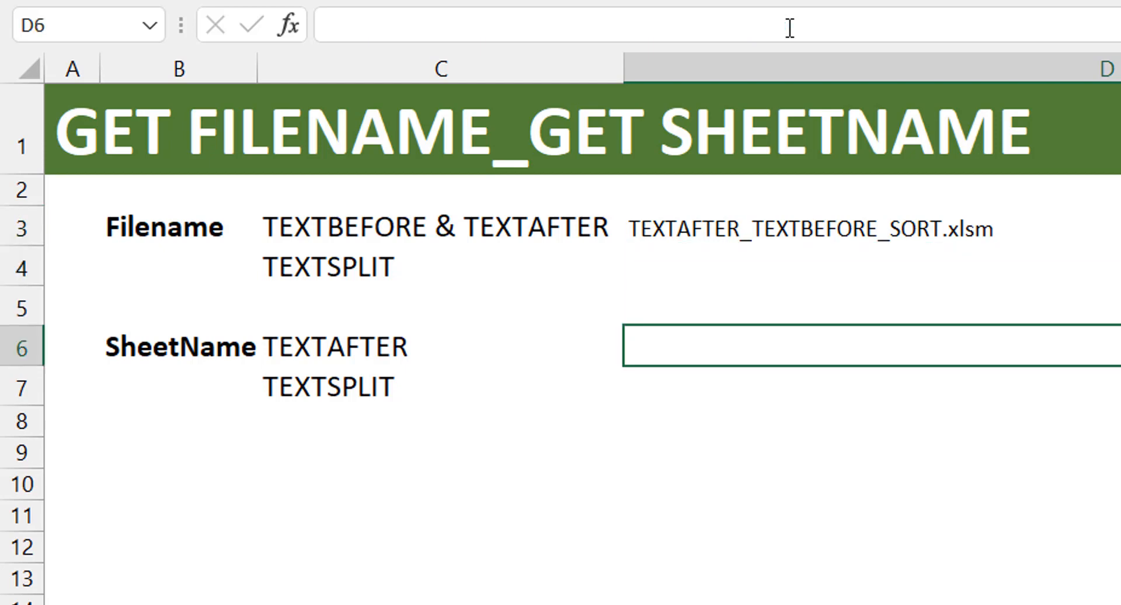
text(=cel)
key(Tab)
key(Down)
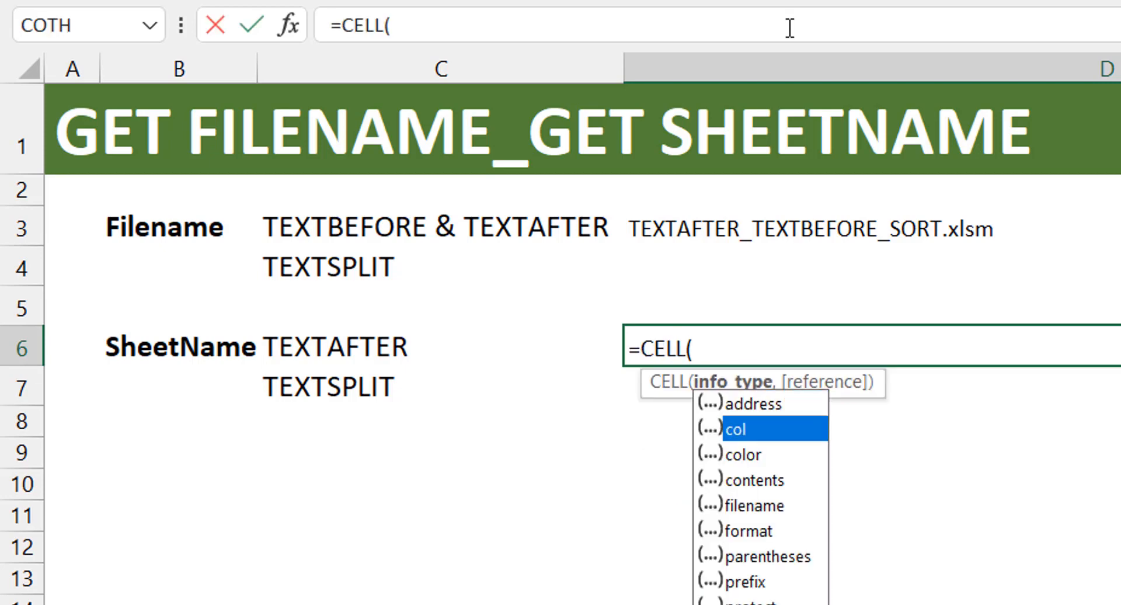
key(Down)
key(Down)
key(Down)
key(Tab)
text())
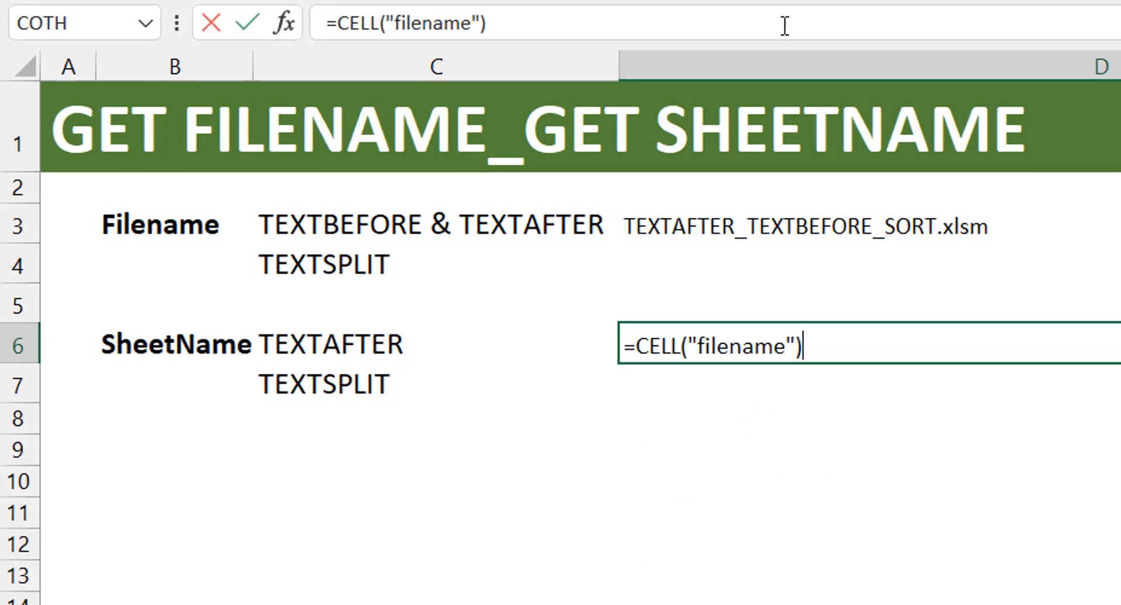
key(ctrl+Return)
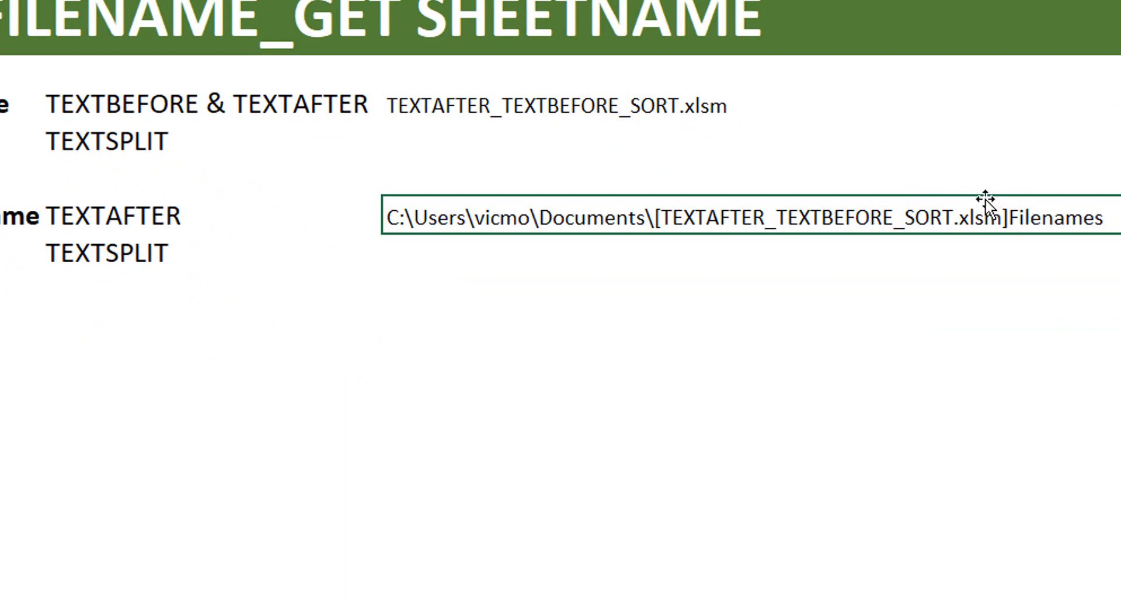
- Wrap the CELL formula in D6 inside TEXTAFTER with "]" as the delimiter, keeping D6 selected
click(115, 46)
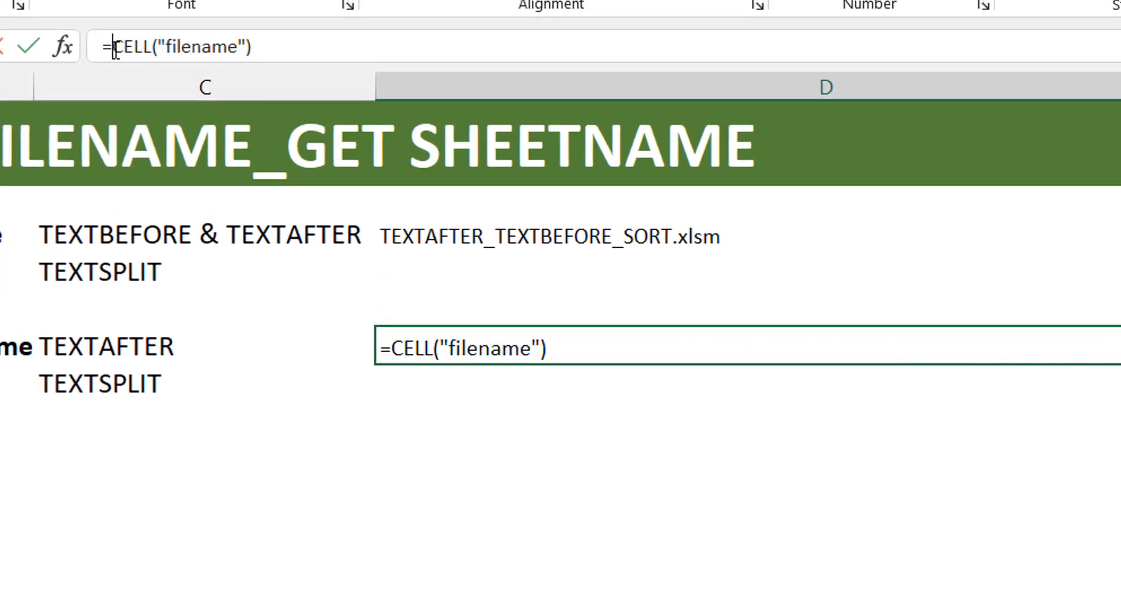
text(textafter)
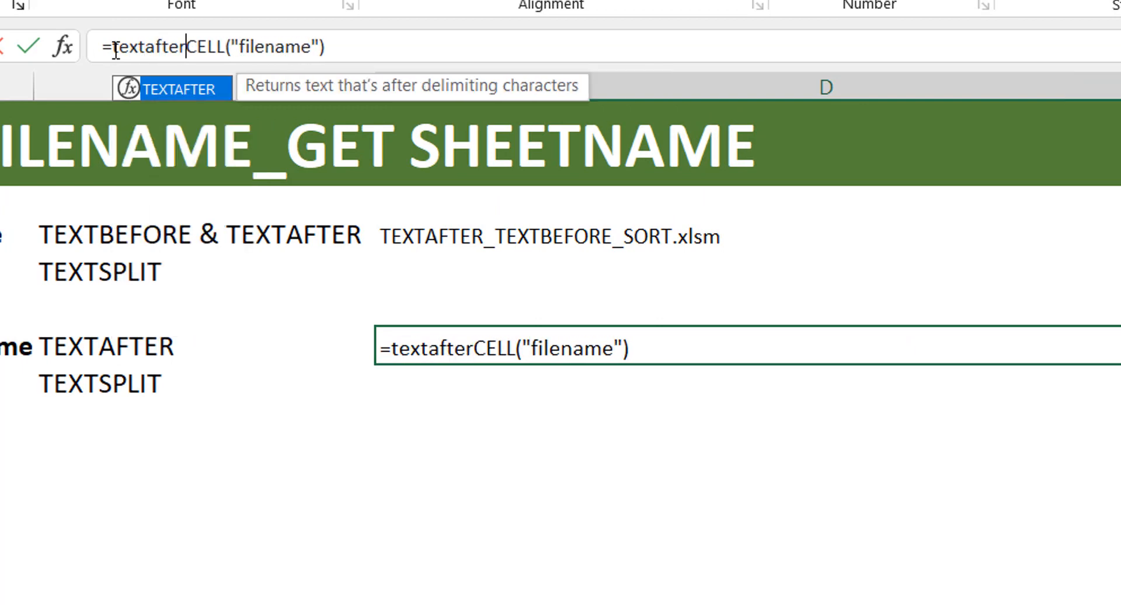
key(Tab)
click(395, 54)
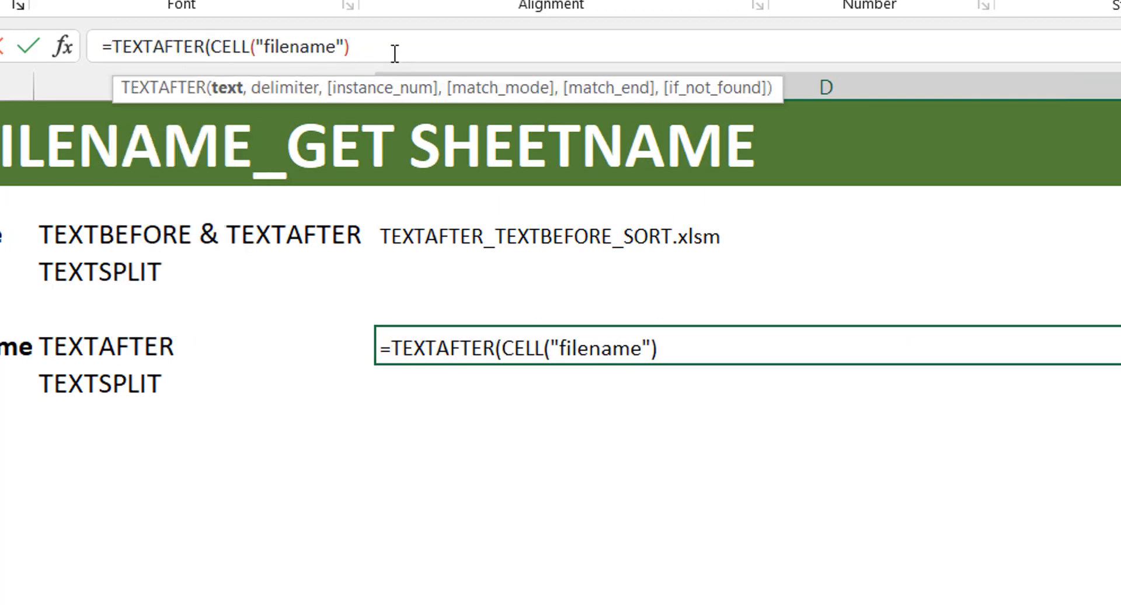
text(.)
key(BackSpace)
text(,)
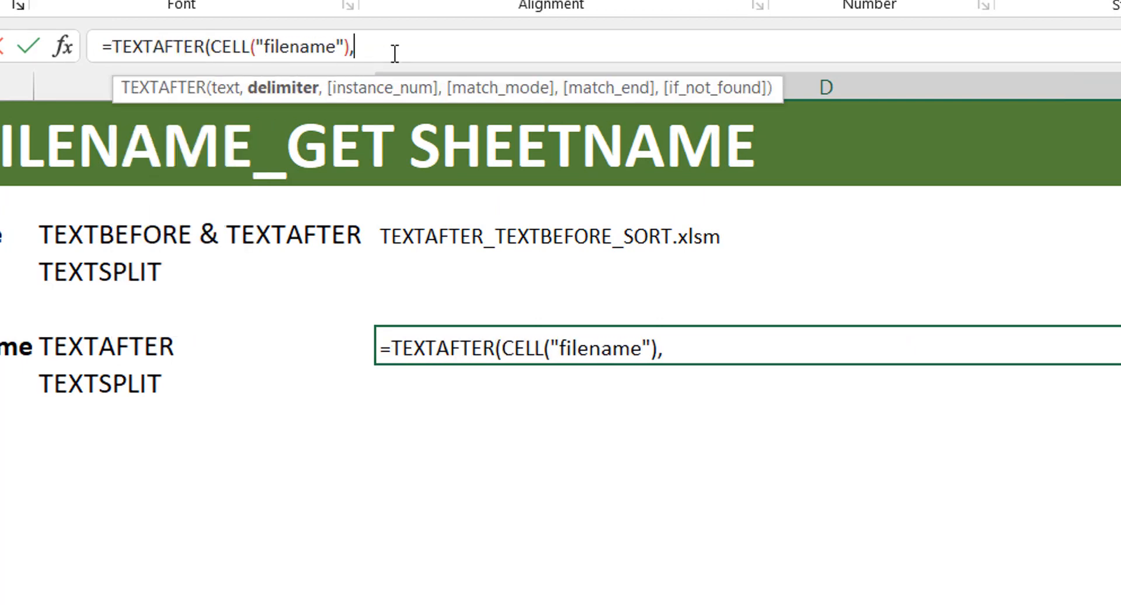
text(})
key(BackSpace)
text("]"))
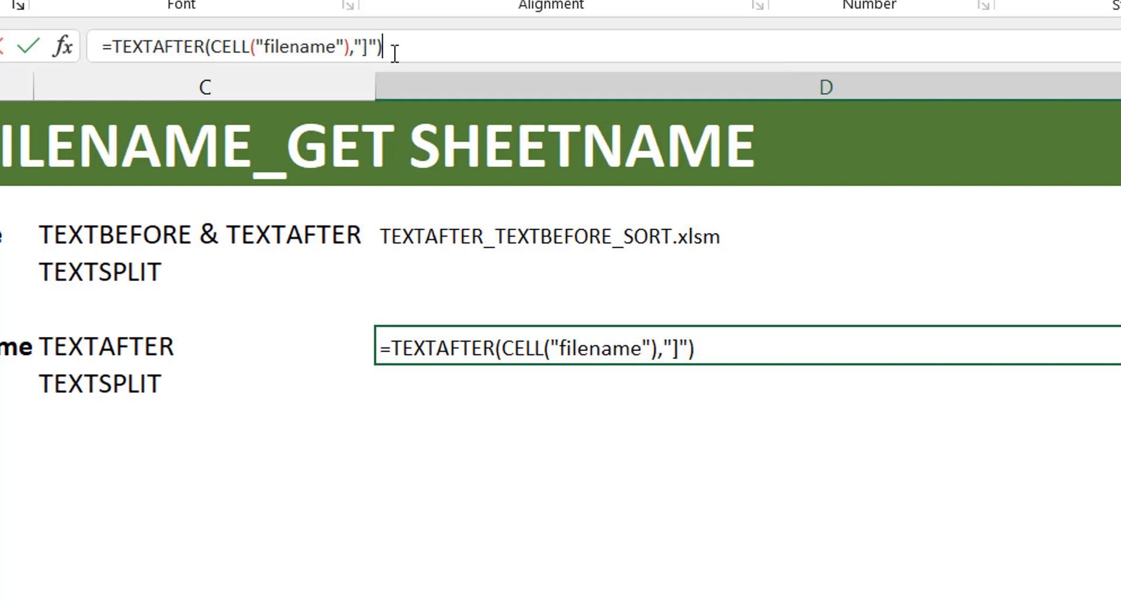
key(ctrl+Return)
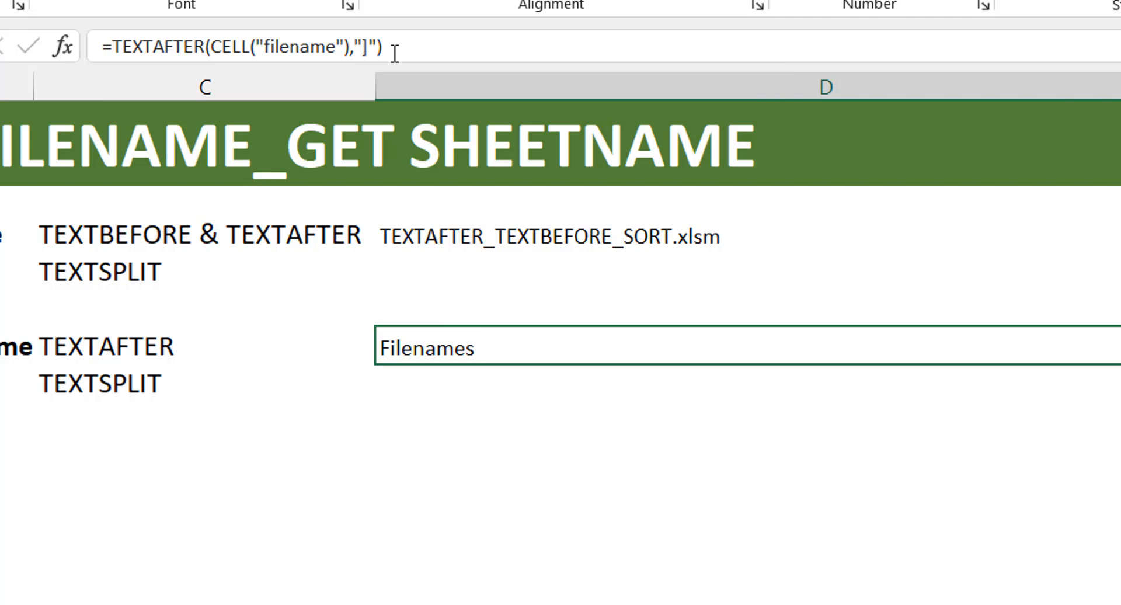
- Enter =TEXTSPLIT(CELL("filename"),"]") in D7 to split the path into columns, and reselect D7
key(Down)
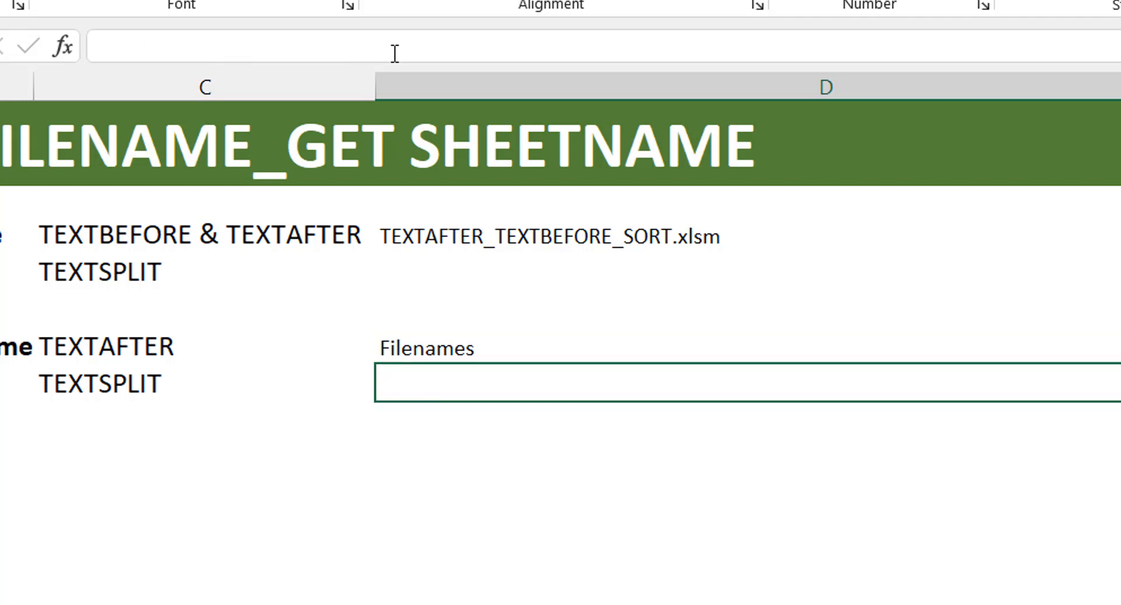
text(=textspl)
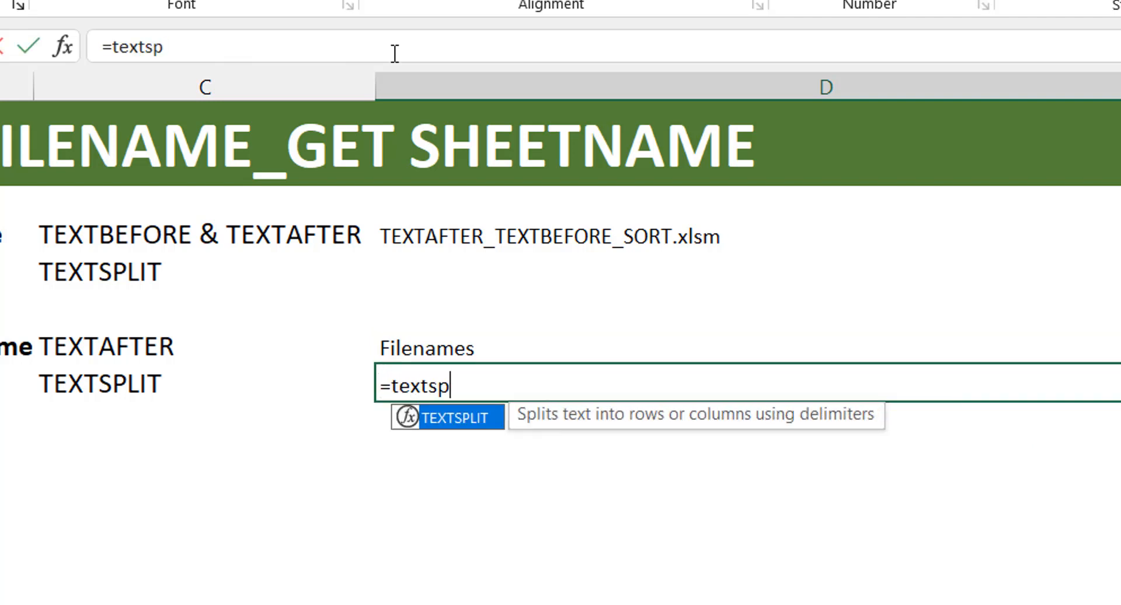
key(Tab)
text(cel)
key(Tab)
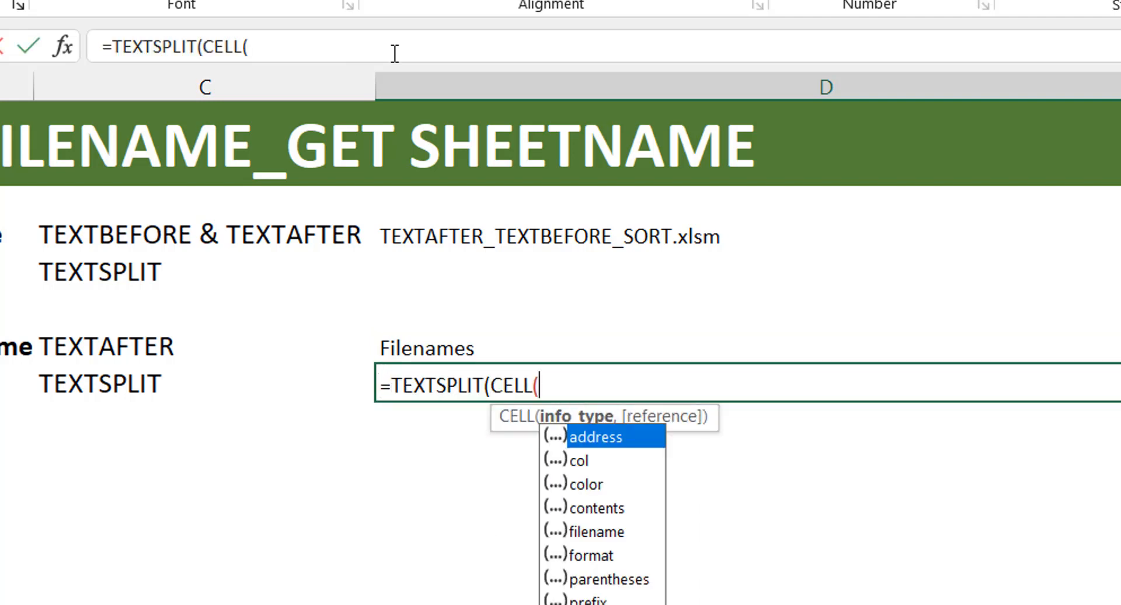
text(f)
key(BackSpace)
key(Down)
key(Down)
key(Down)
key(Down)
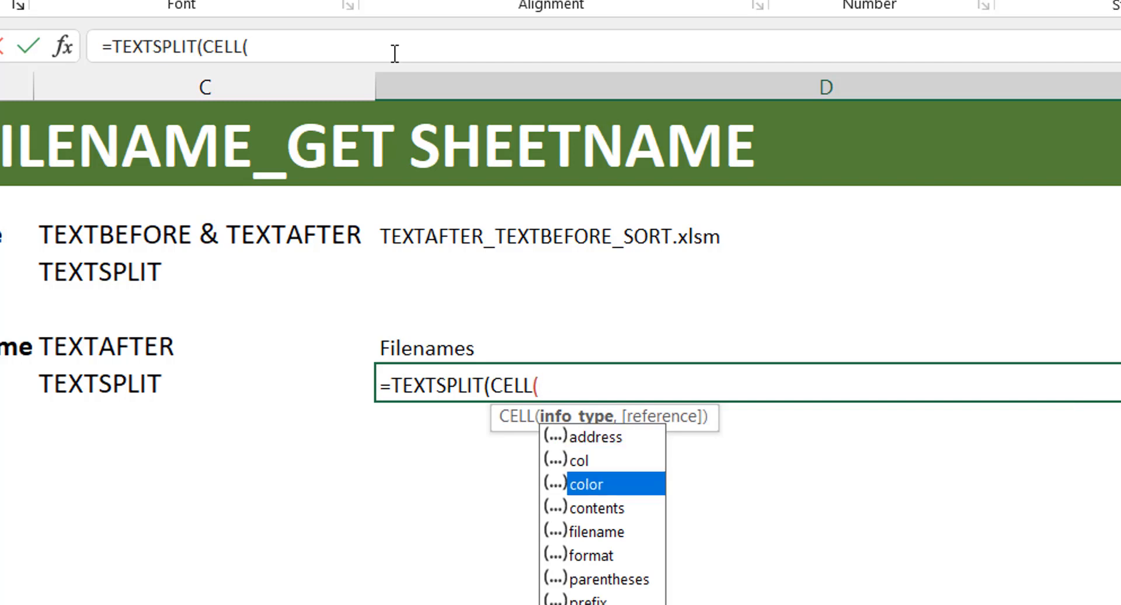
key(Tab)
text(),)
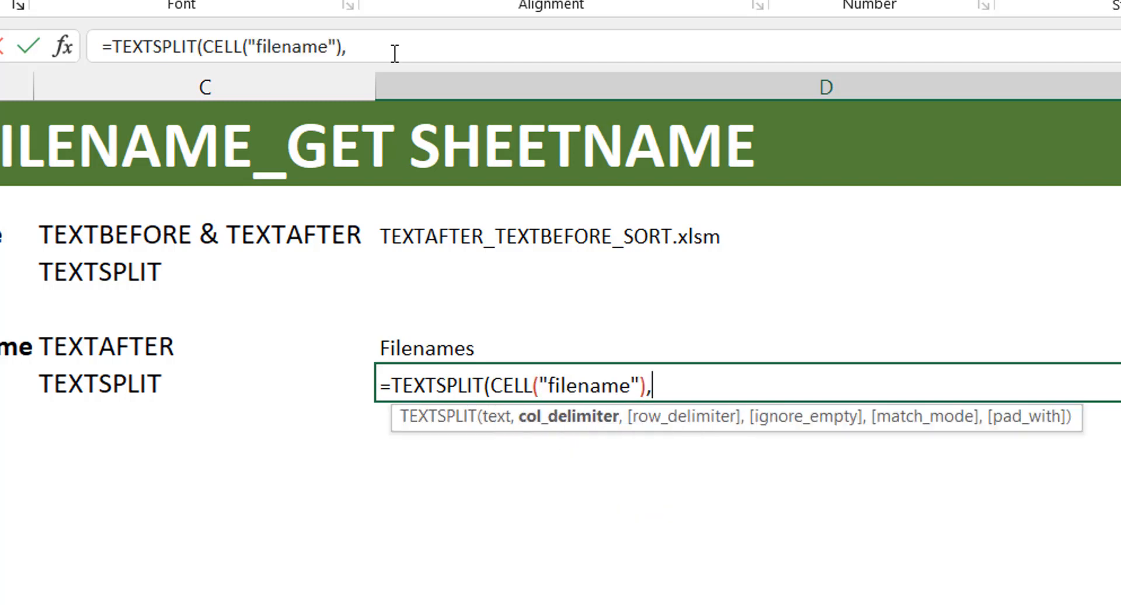
text("]"))
key(Return)
key(Up)
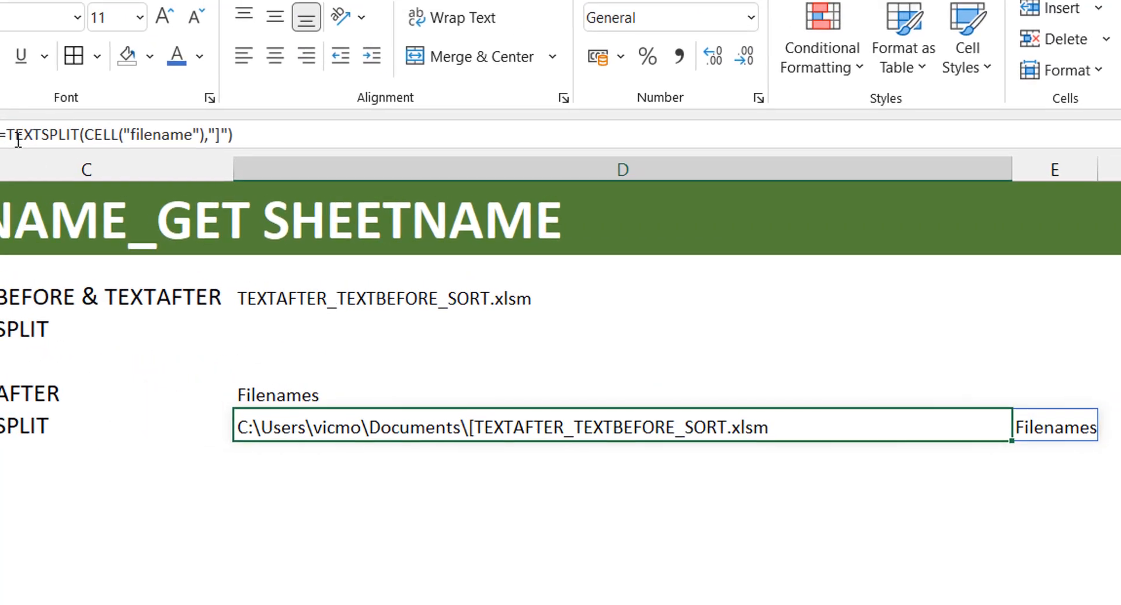
- Wrap the D7 TEXTSPLIT formula inside CHOOSECOLS with column number -1, and reselect D7
click(10, 138)
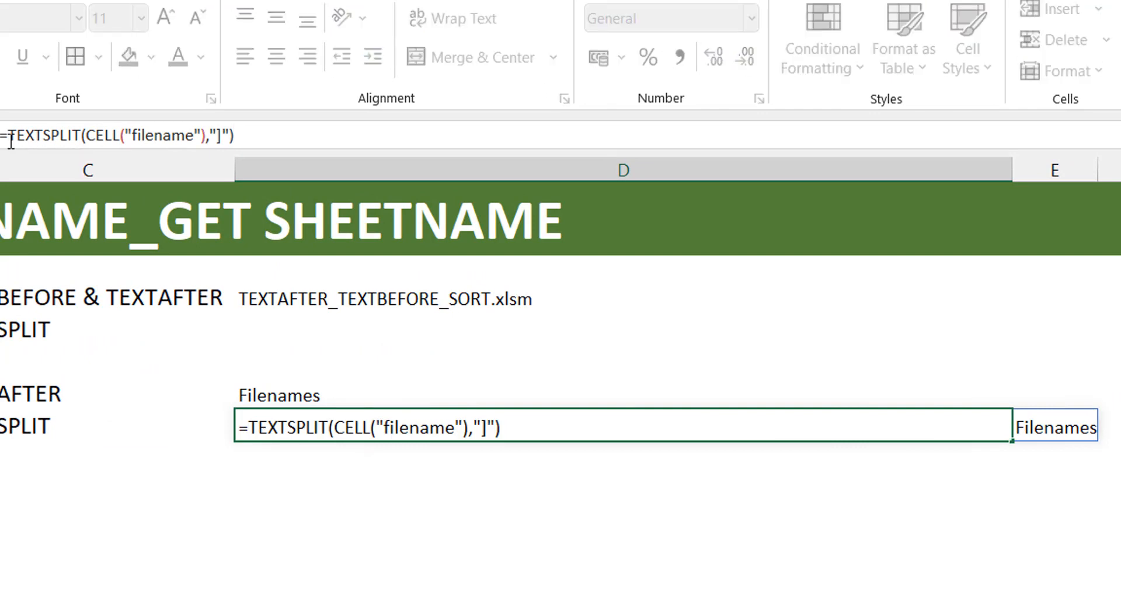
text(choosecol)
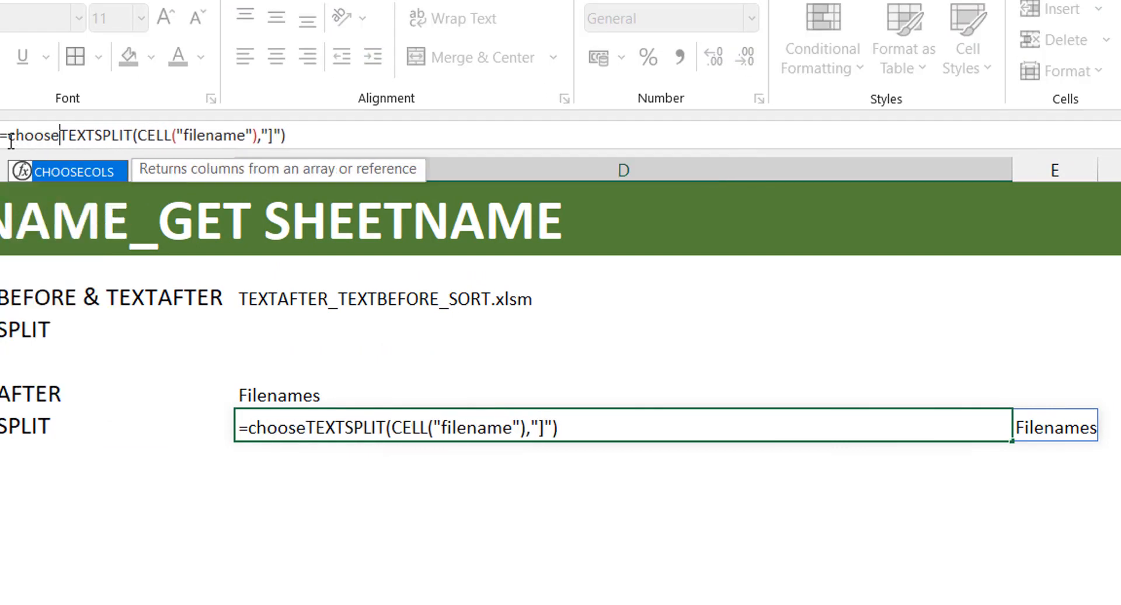
key(Tab)
text(,)
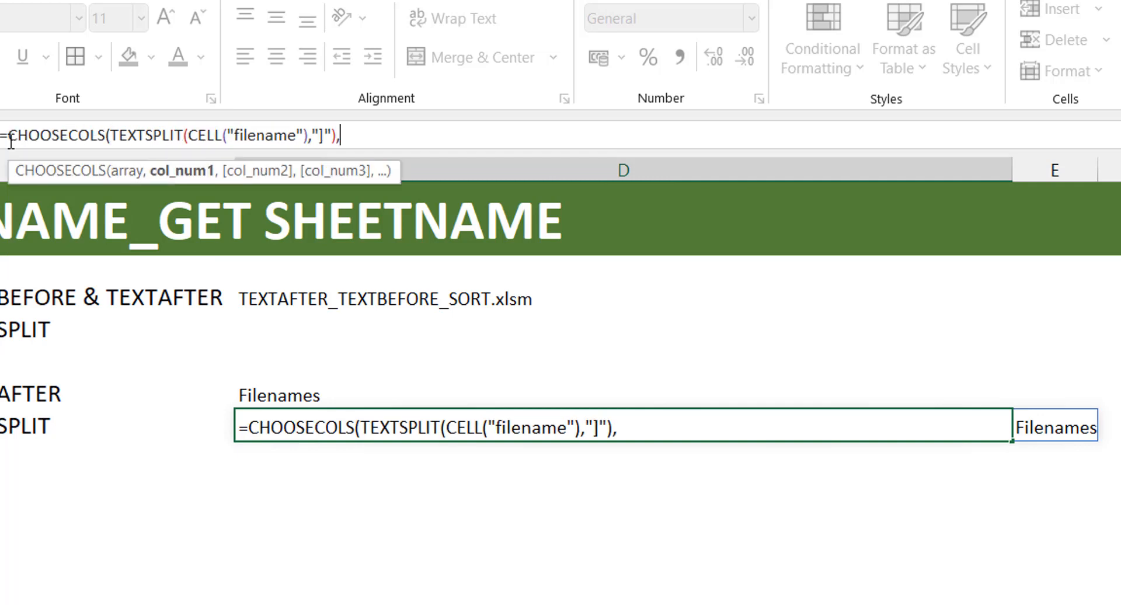
text(-1))
key(Return)
key(Up)
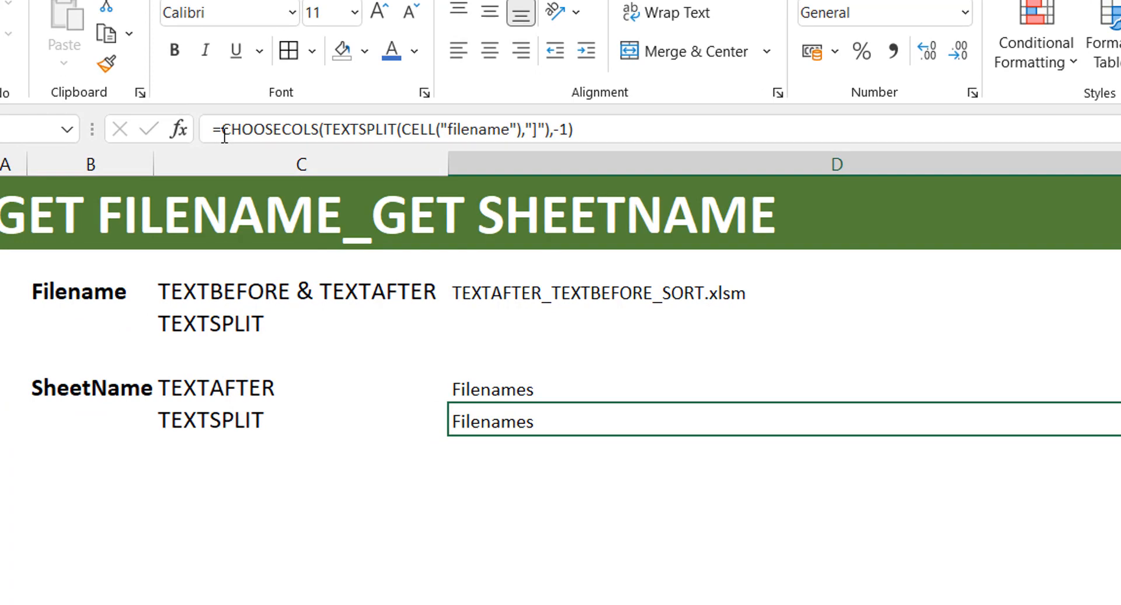
- With D9 selected, start a new defined name called SheetList in the Name Manager, keeping the Workbook scope
key(Down)
key(Down)
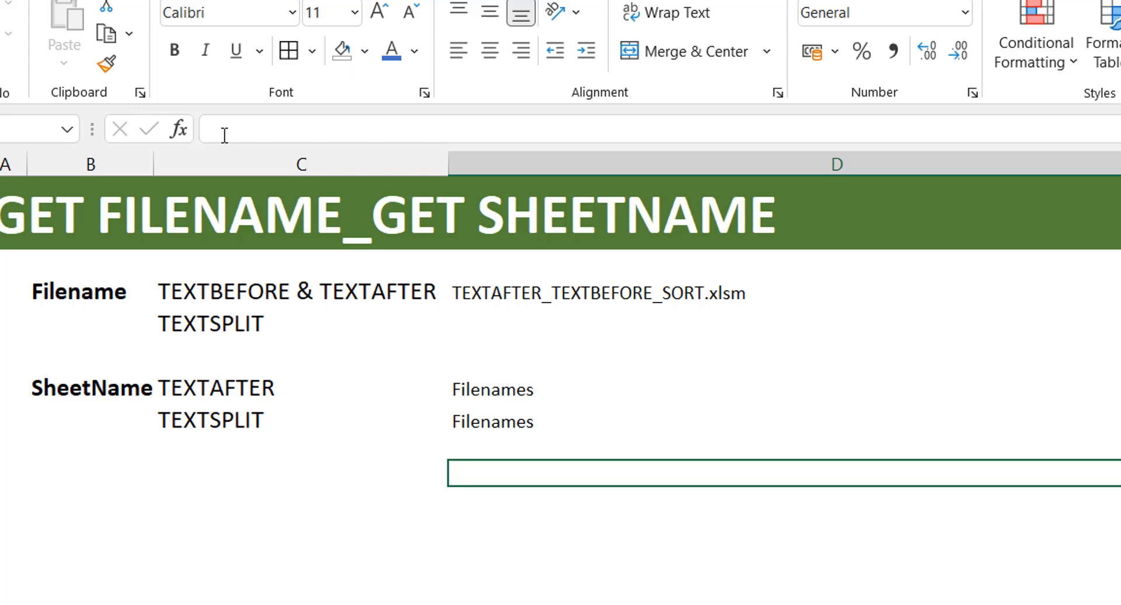
key(ctrl+F3)
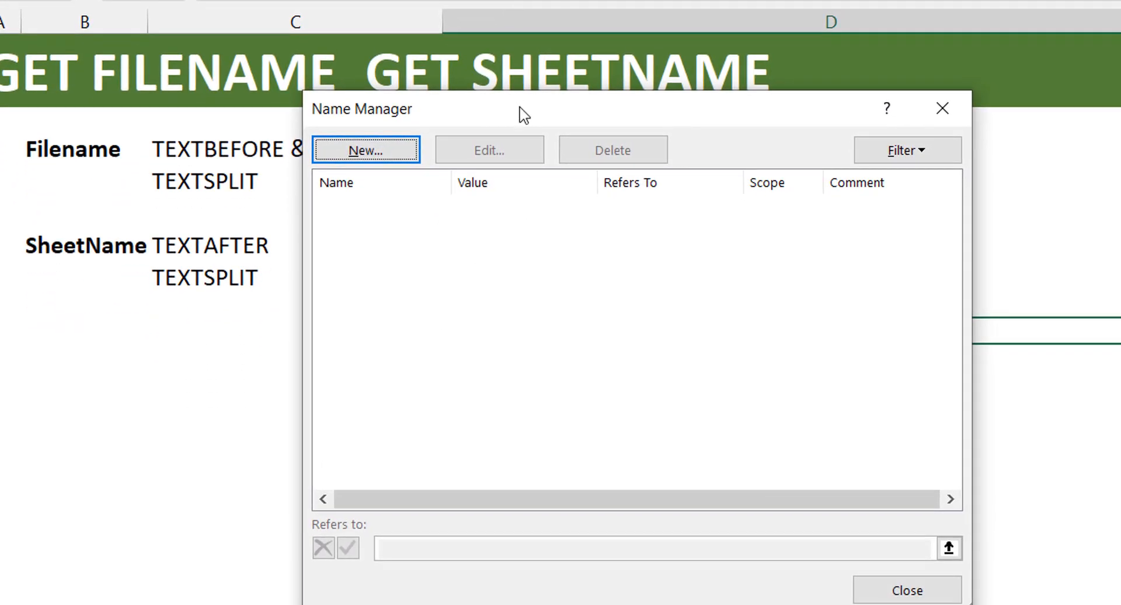
drag(523, 115, 645, 82)
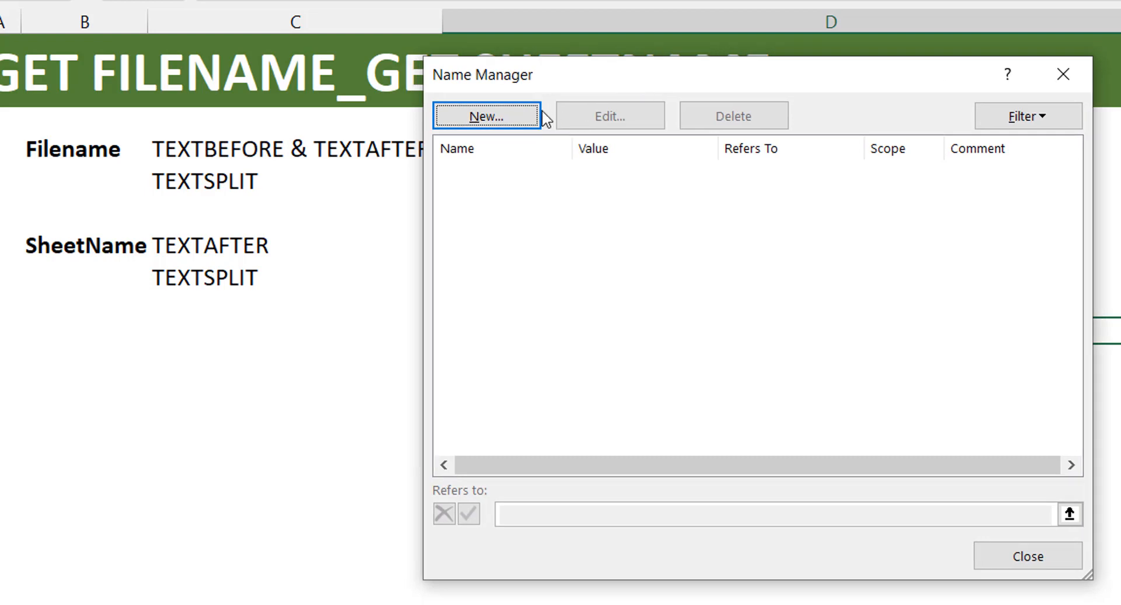
click(531, 116)
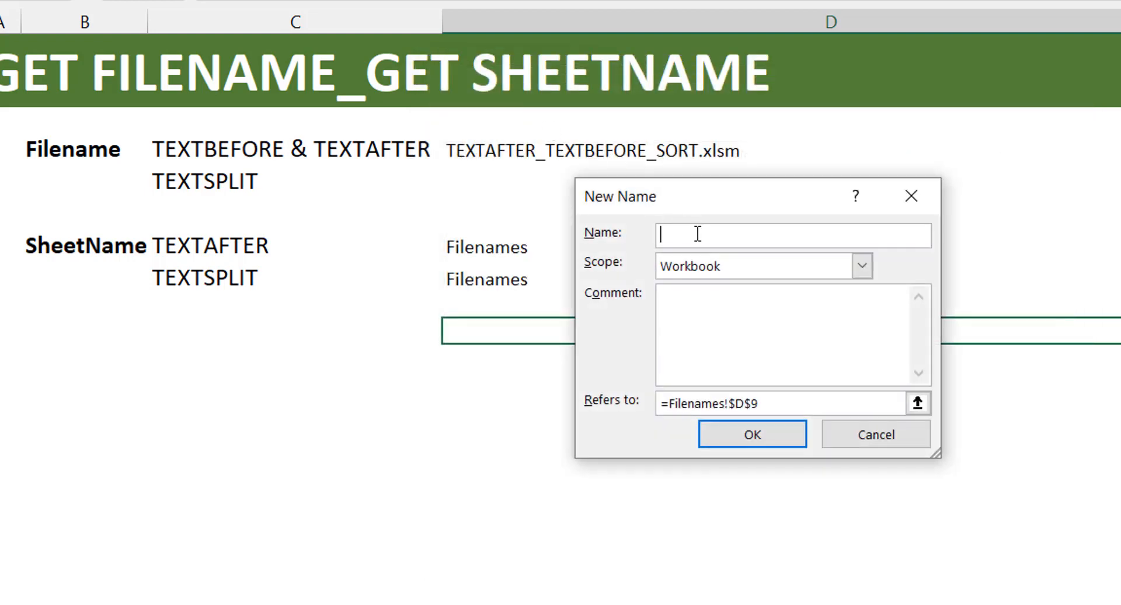
text(SheetList)
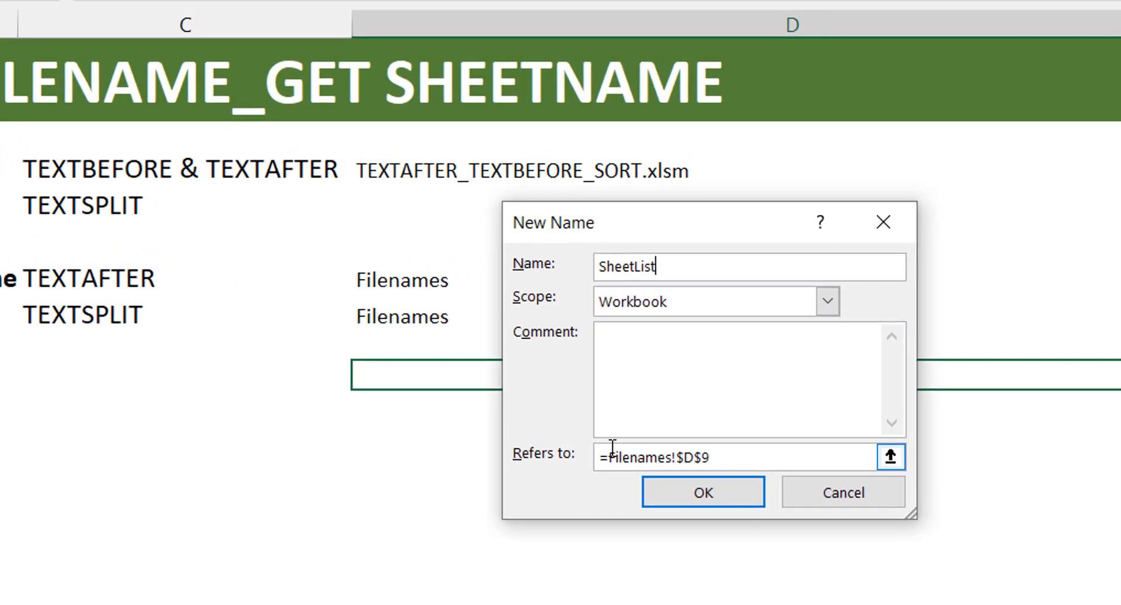
- Make the SheetList name refer to =Get.Workbook(1), save it and close the Name Manager
drag(609, 454, 745, 451)
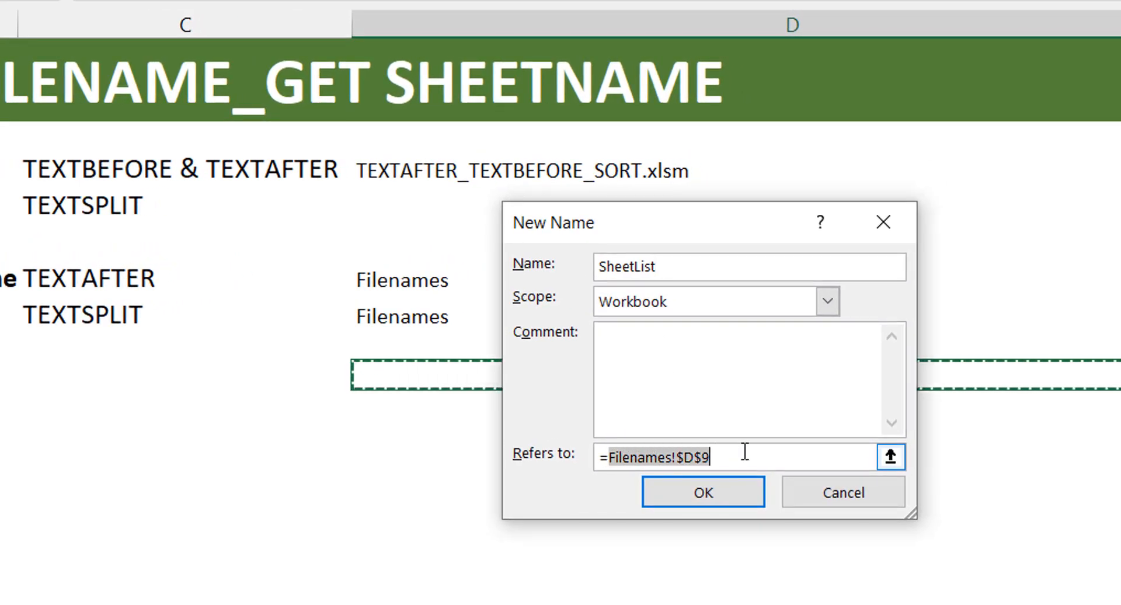
text(Get.Work)
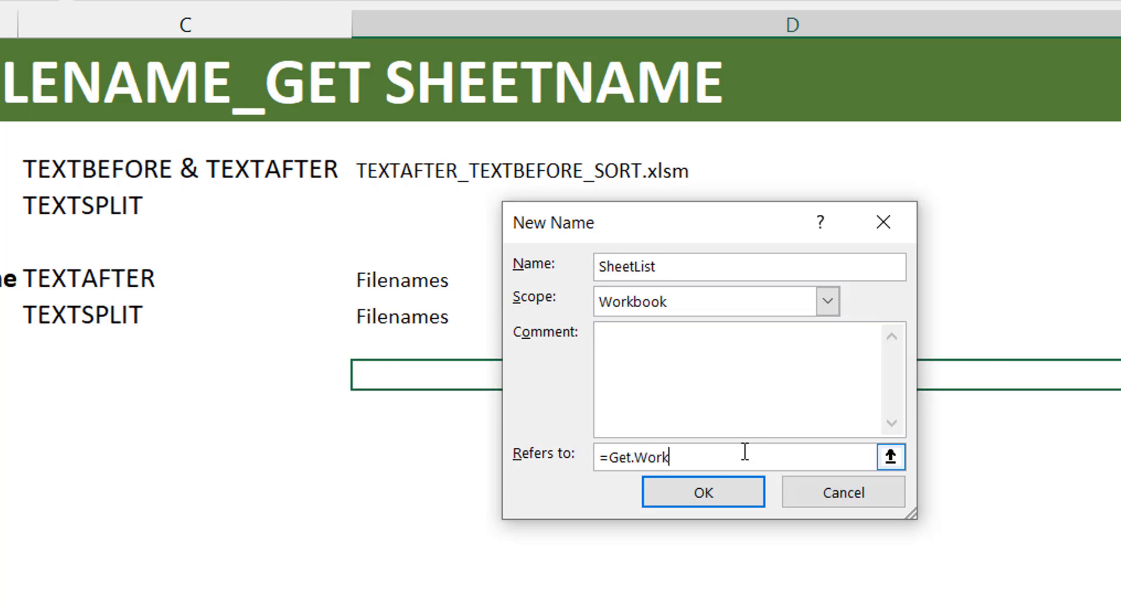
text(book(1))
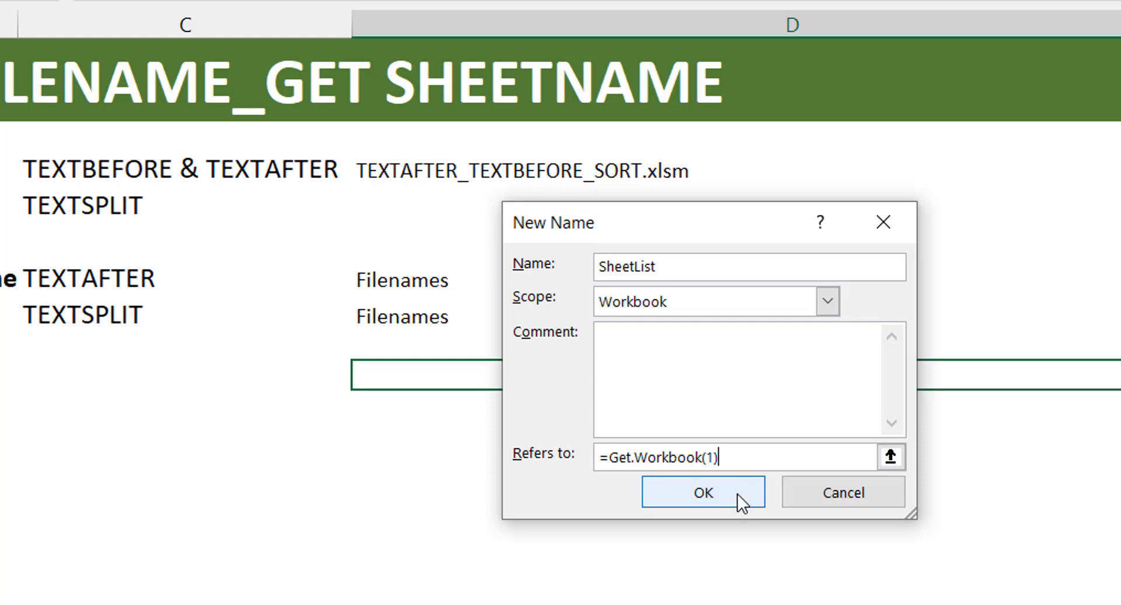
click(714, 495)
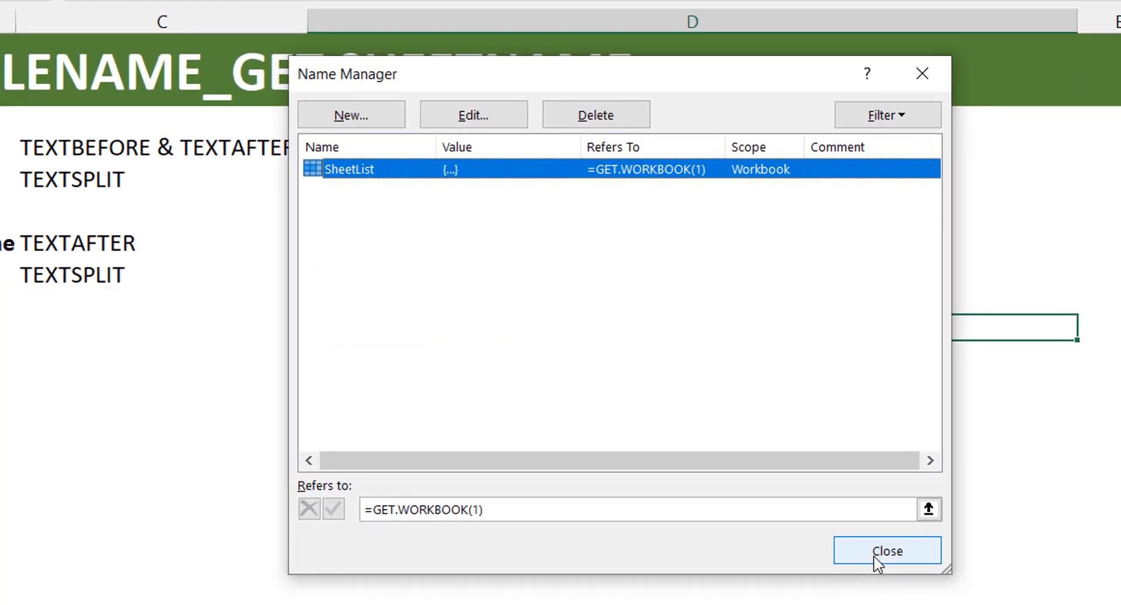
click(999, 604)
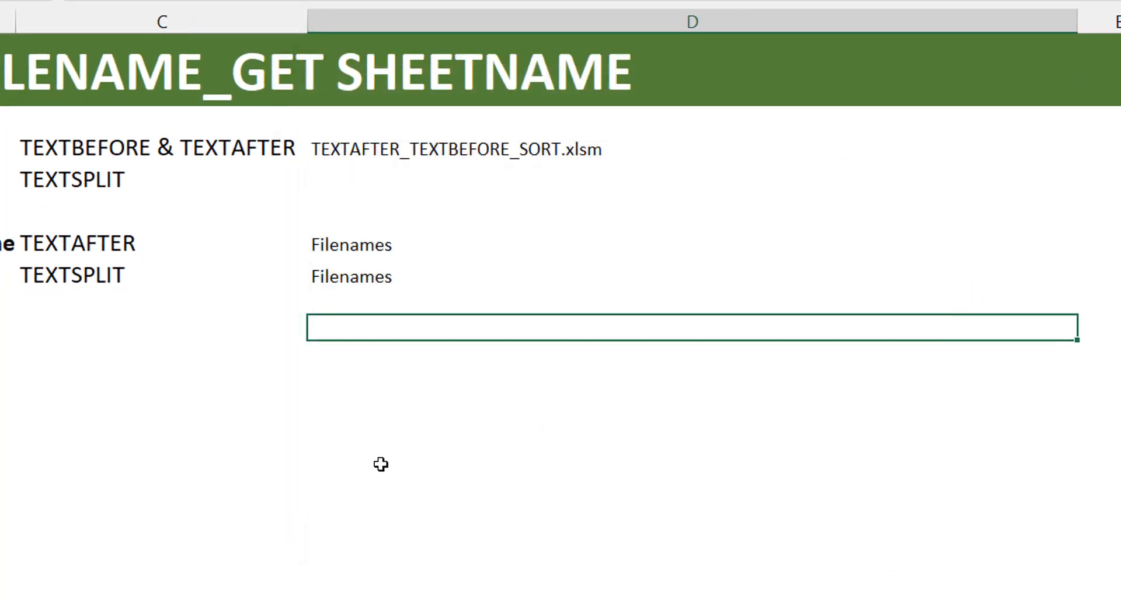
- Enter =SheetList in D9 to list the workbook's sheets, and reselect D9
text(=sheet)
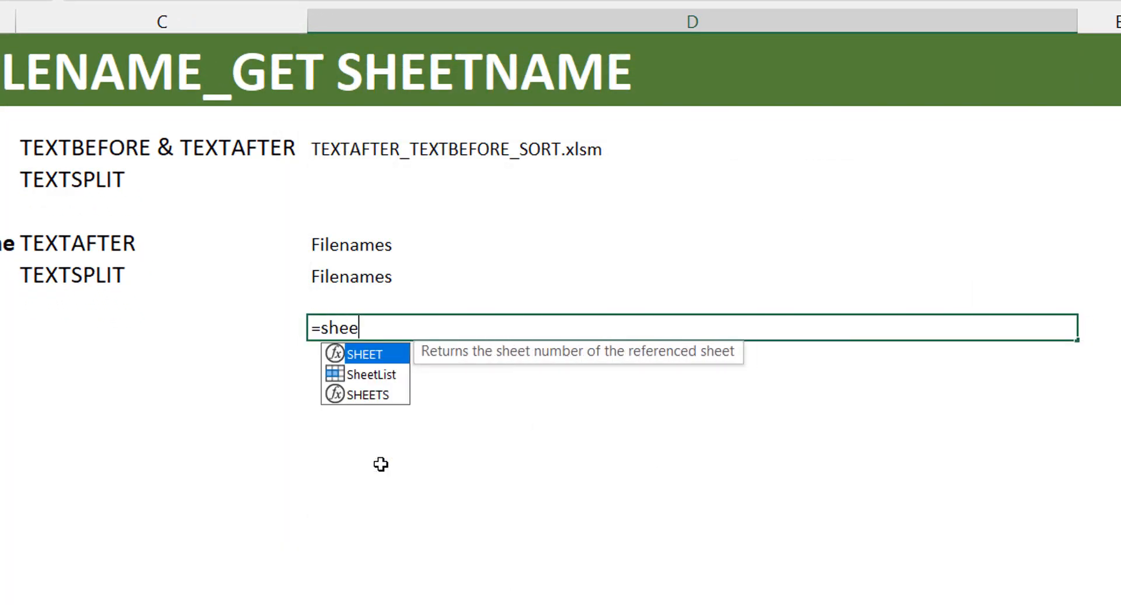
key(Down)
key(Tab)
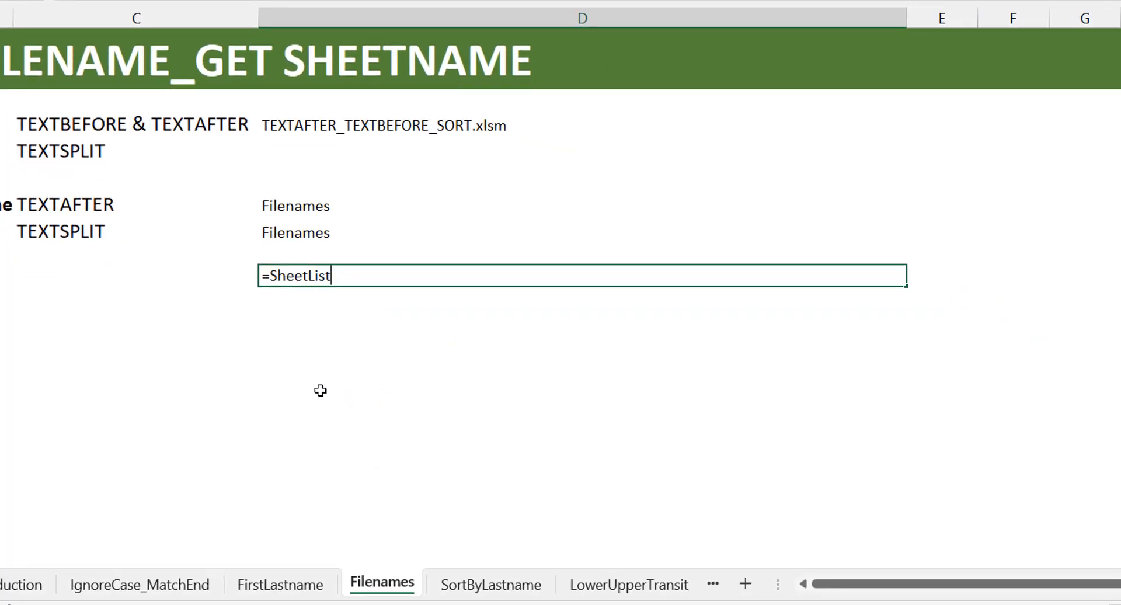
key(Return)
key(Up)
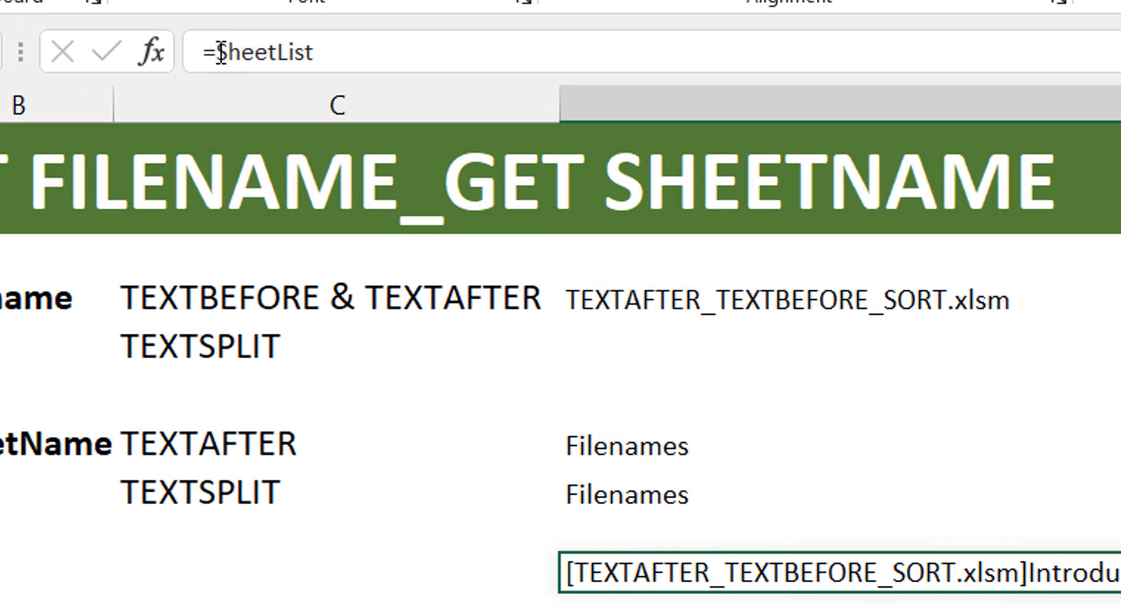
- Wrap SheetList in D9 inside TRANSPOSE so the sheet list runs down the column, and reselect D9
click(102, 9)
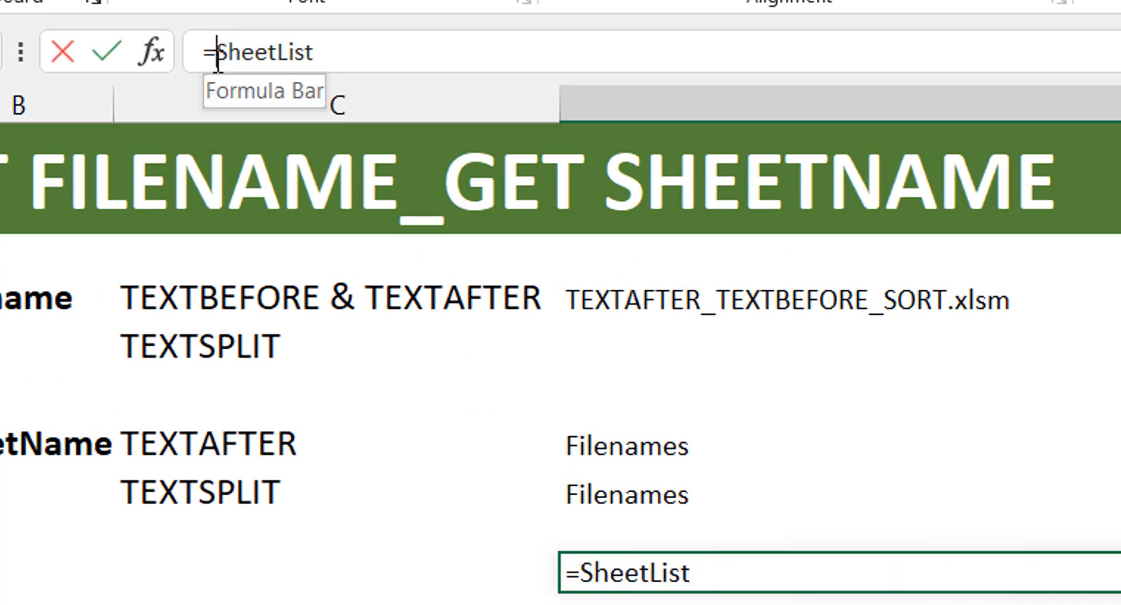
text(transp)
key(Tab)
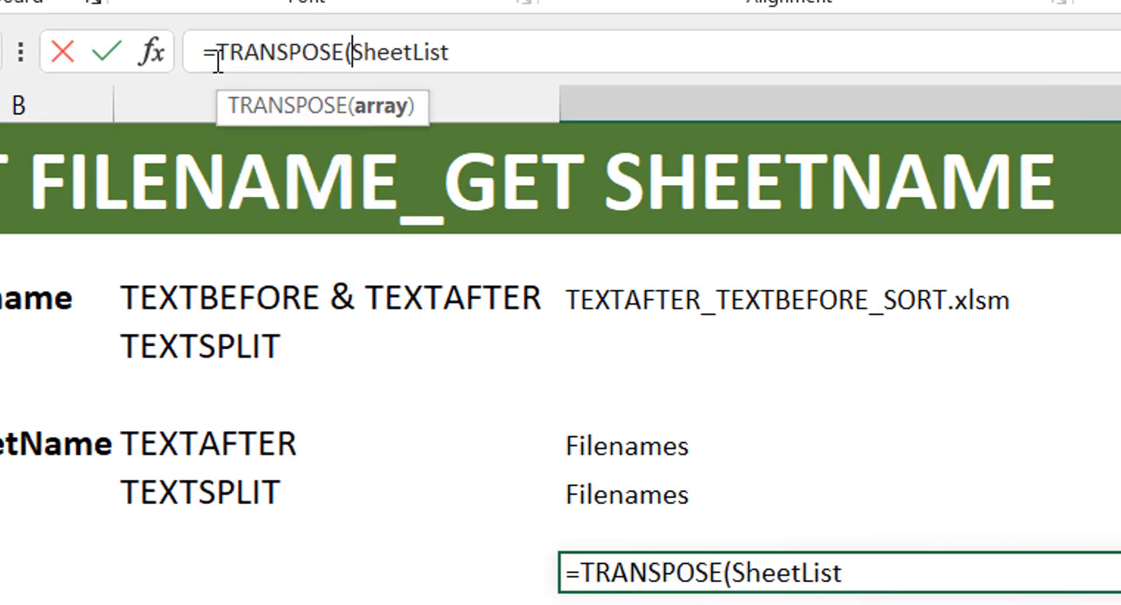
key(End)
key(Return)
key(Up)
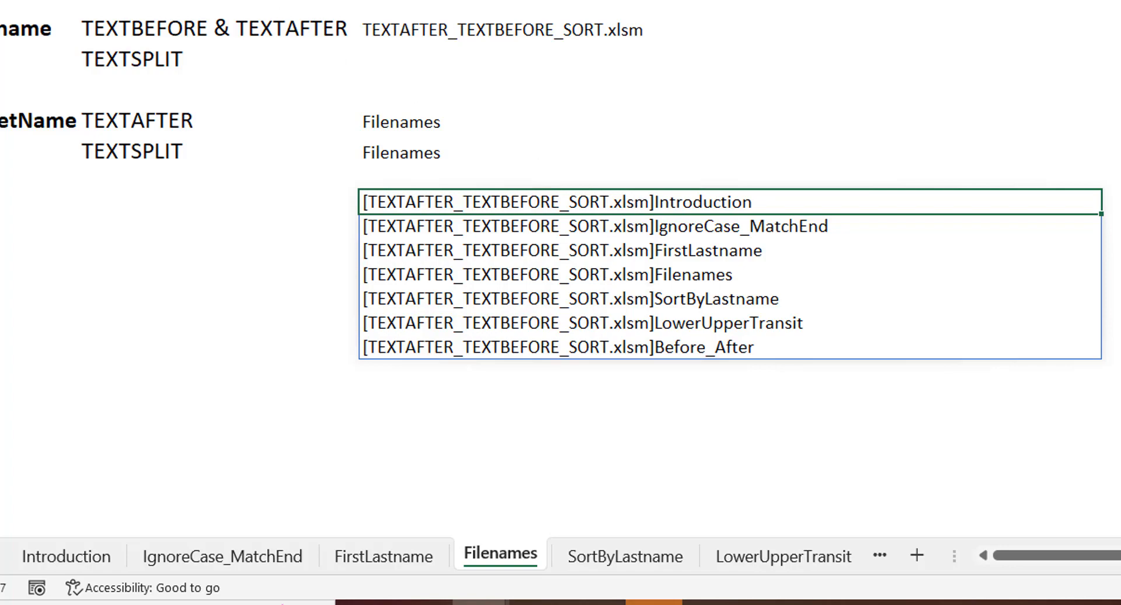
- Wrap the D9 TRANSPOSE formula inside TEXTAFTER with "]" as the delimiter and instance number -1
click(146, 0)
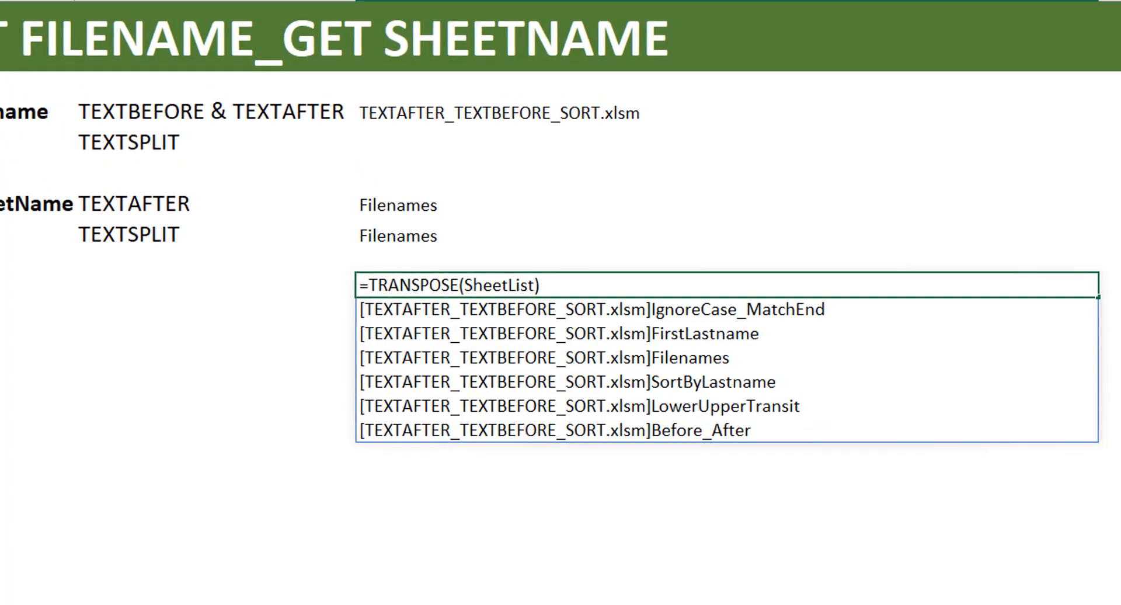
text(textafter)
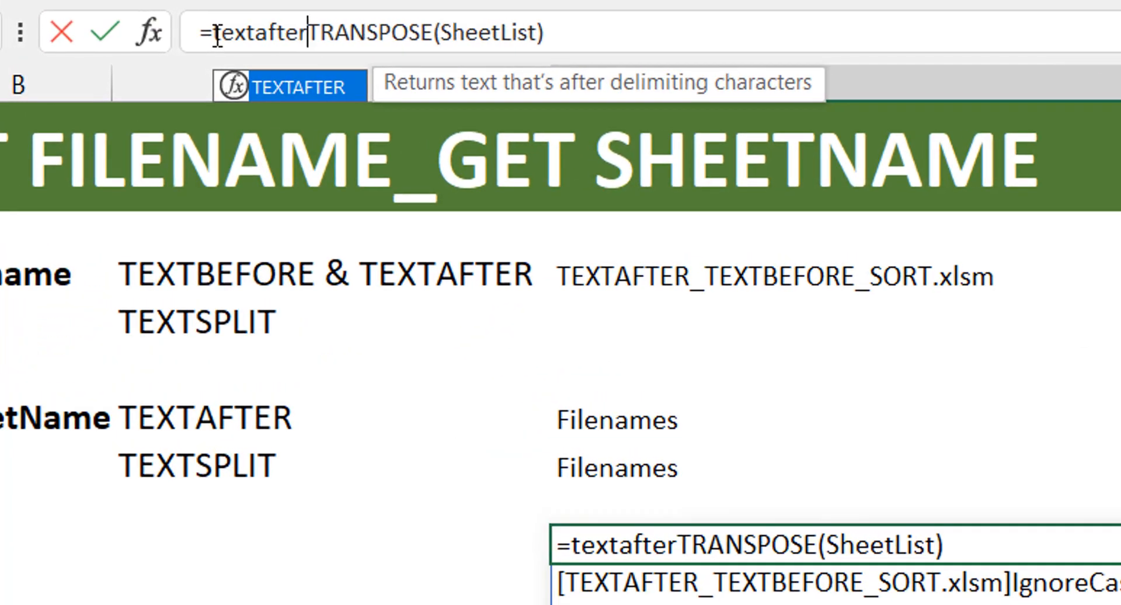
key(Tab)
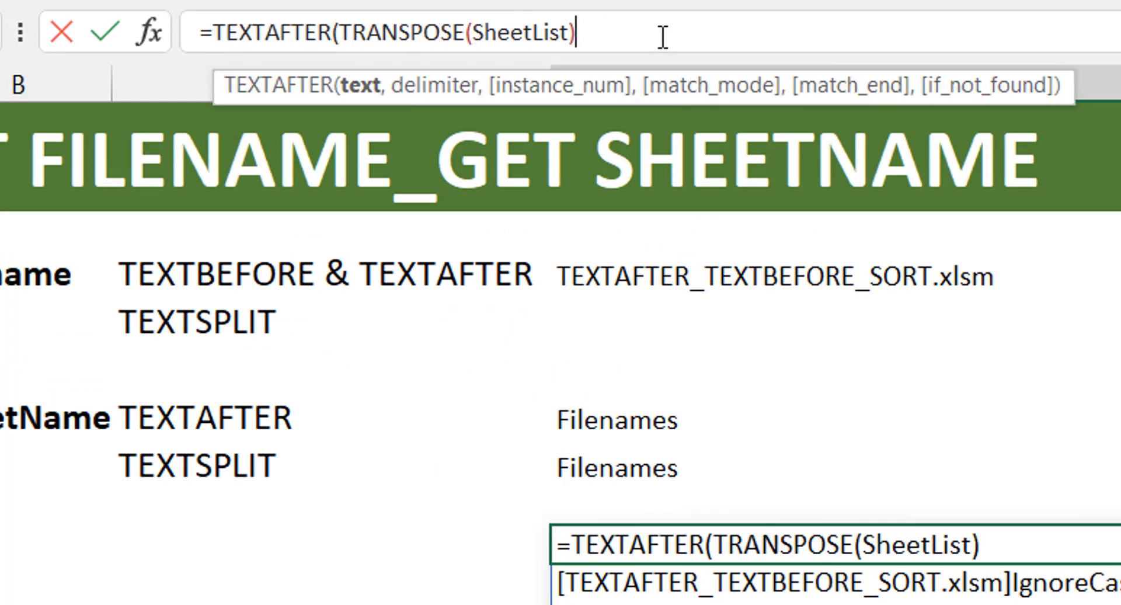
text(,"]")
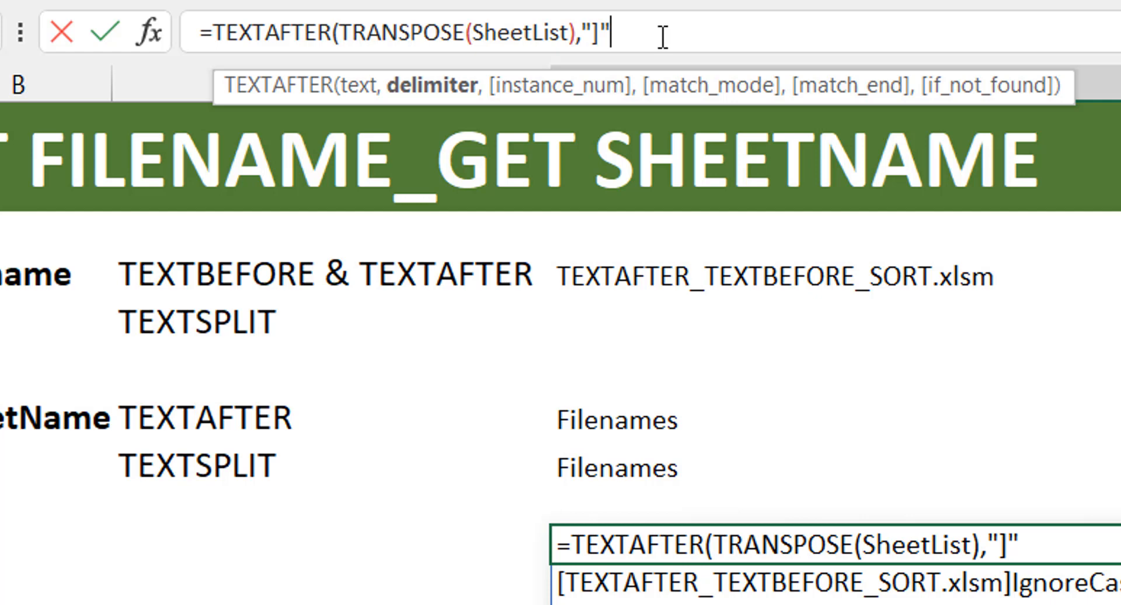
text(,-1))
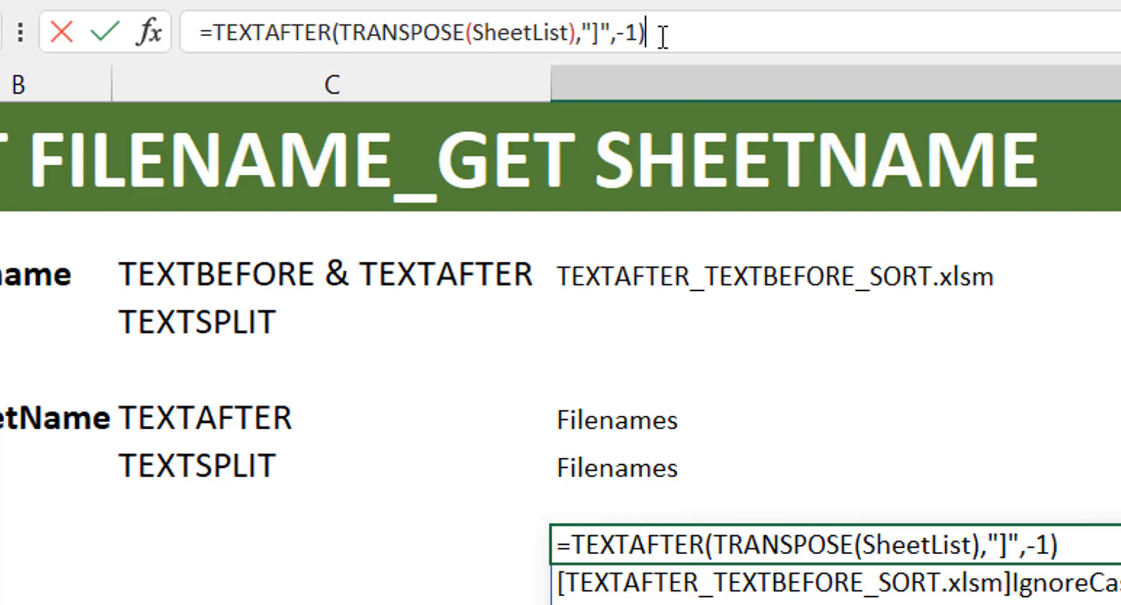
key(Return)
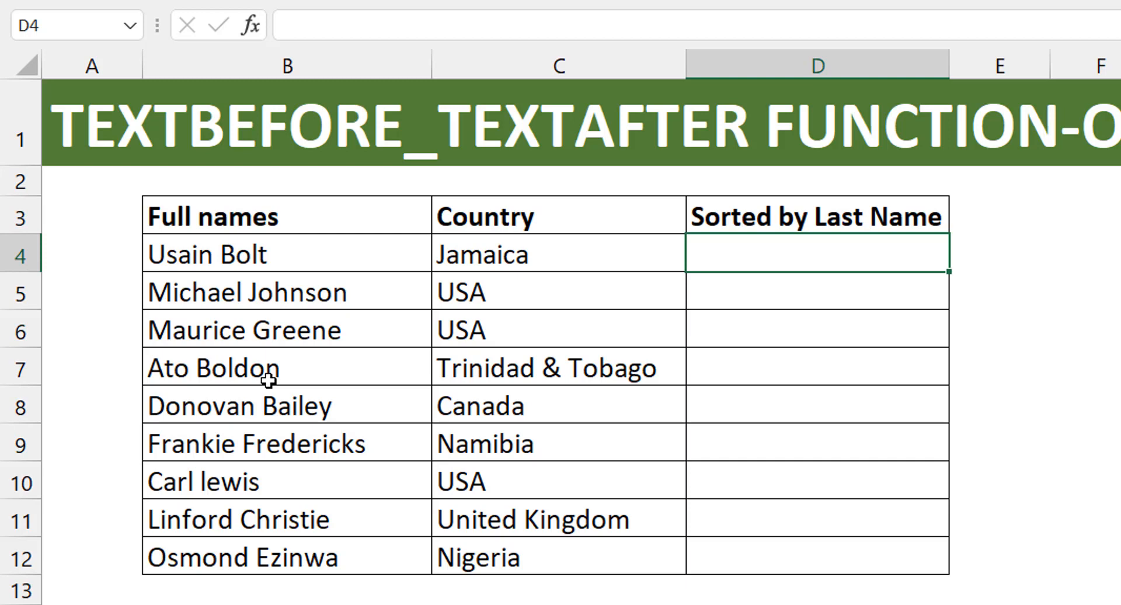
- Enter =TEXTAFTER($B$4:$B$12," ",-1) in D4 under Sorted by Last Name to extract the last names, keeping D4 selected
text(=text)
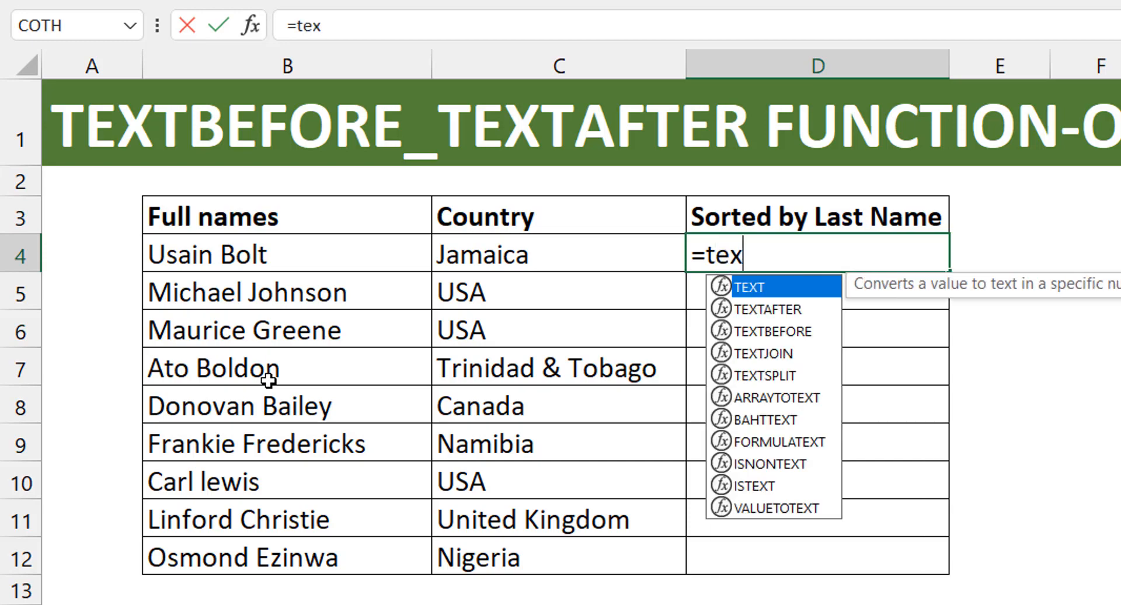
key(Down)
key(Tab)
key(Left)
key(Left)
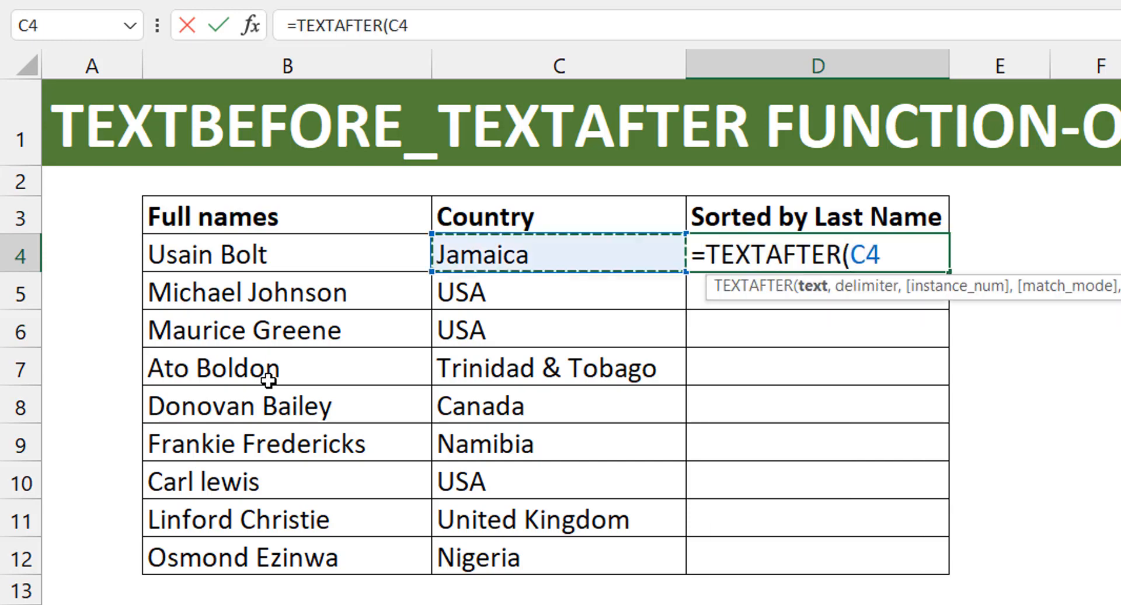
key(ctrl+shift+Down)
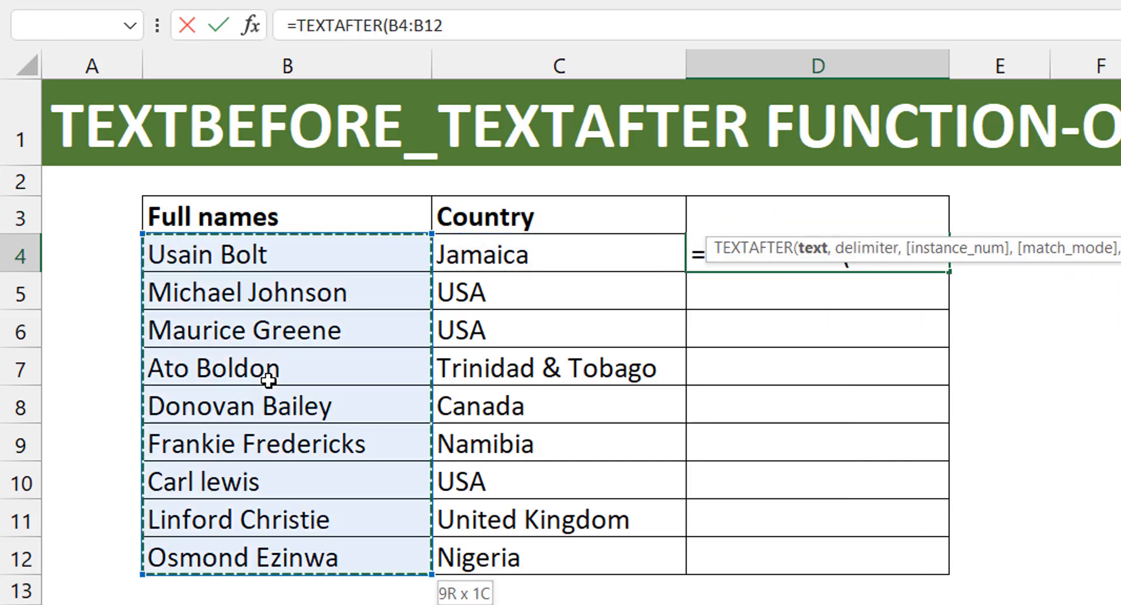
key(F4)
text(,)
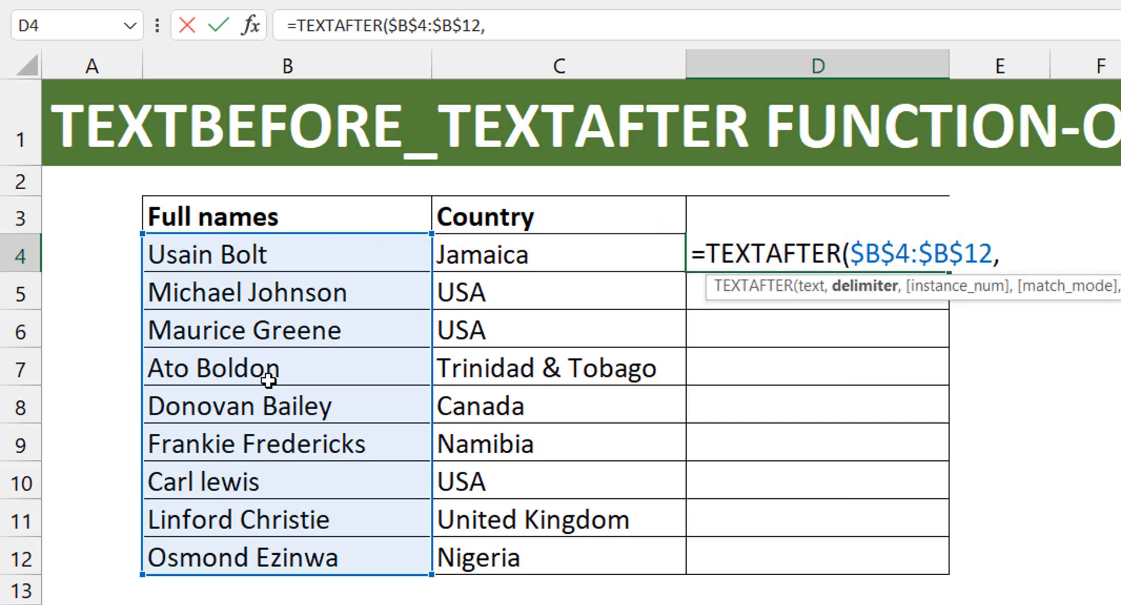
text(" ")
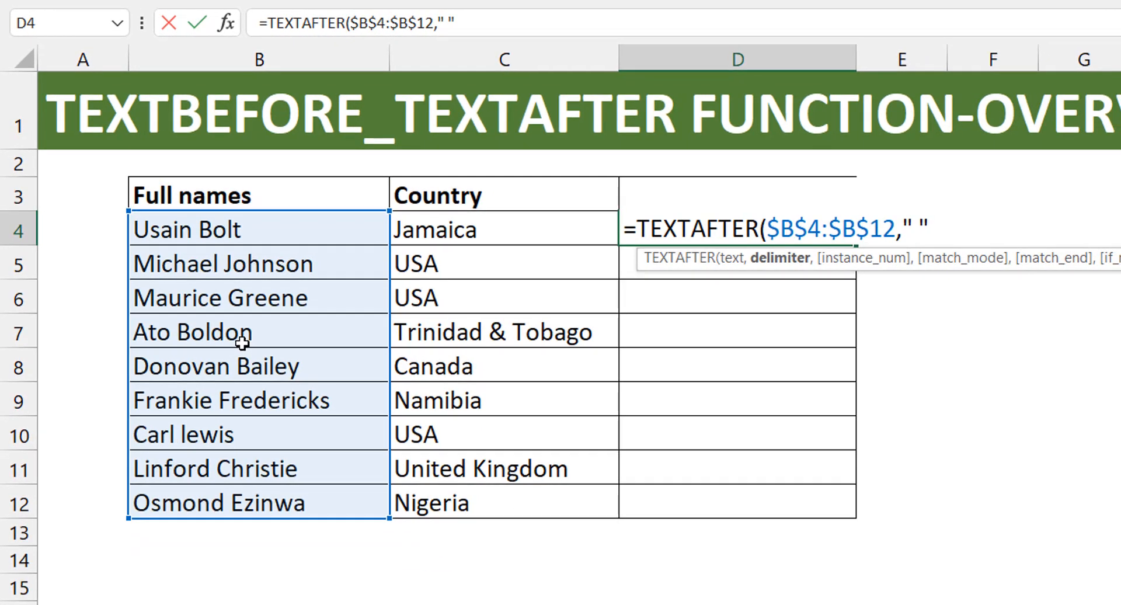
text(,)
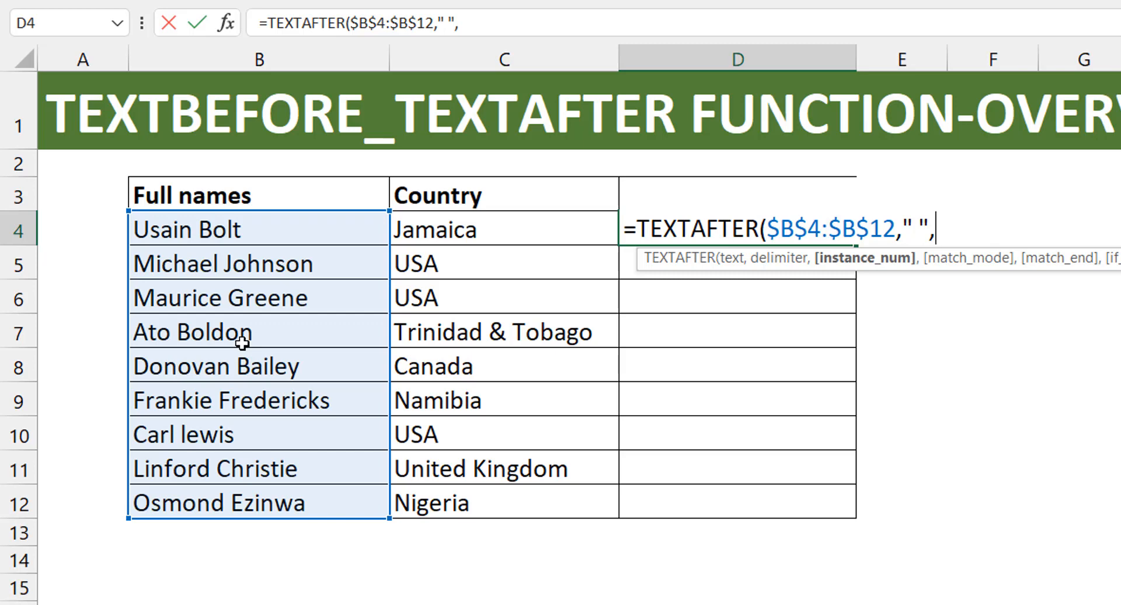
text(-1))
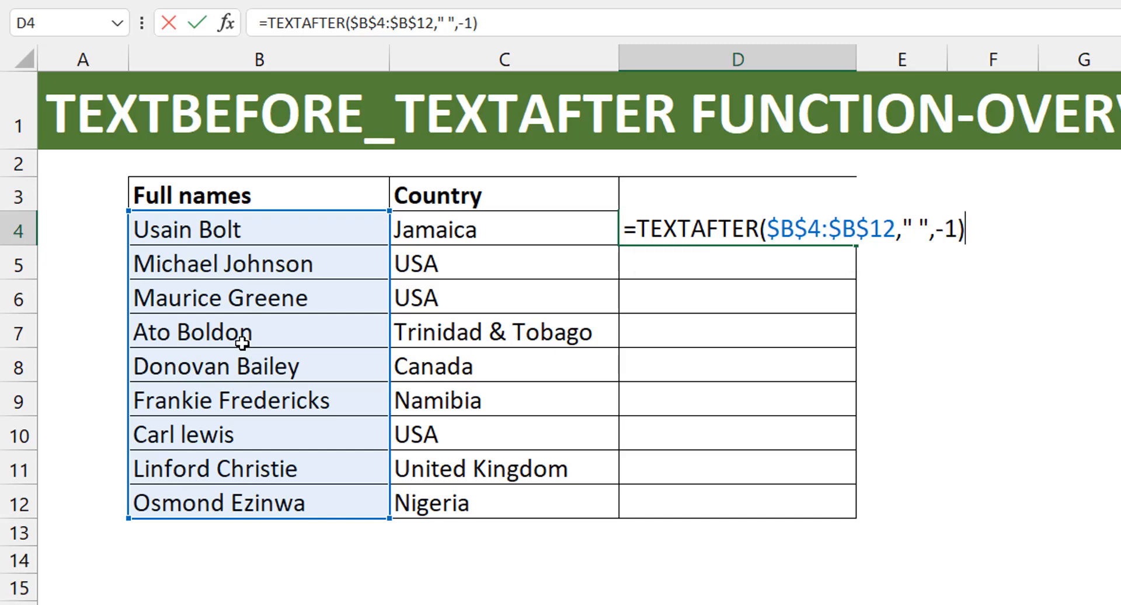
key(ctrl+Return)
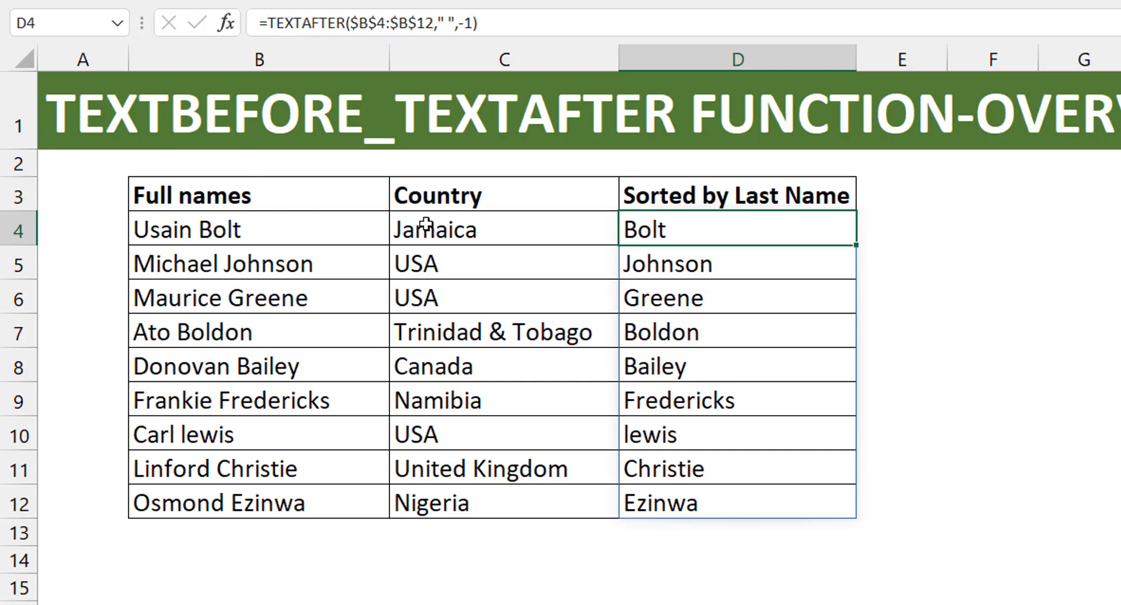
- Start wrapping the D4 TEXTAFTER formula in SORTBY, using the absolute range $B$4:$B$12 as the array to sort
click(272, 23)
text(sortby)
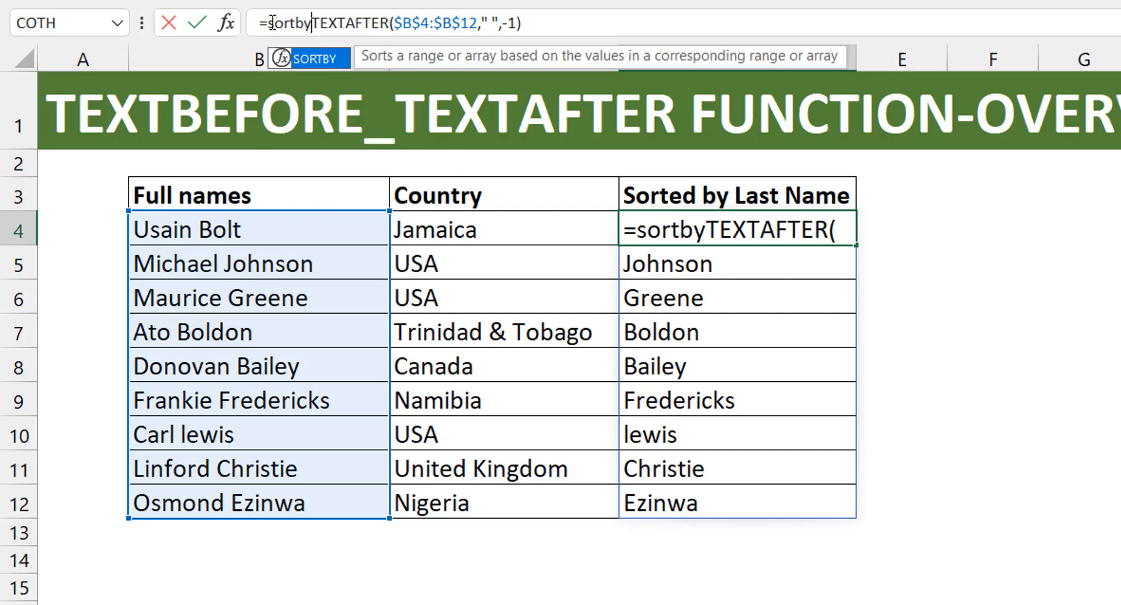
key(Tab)
click(306, 229)
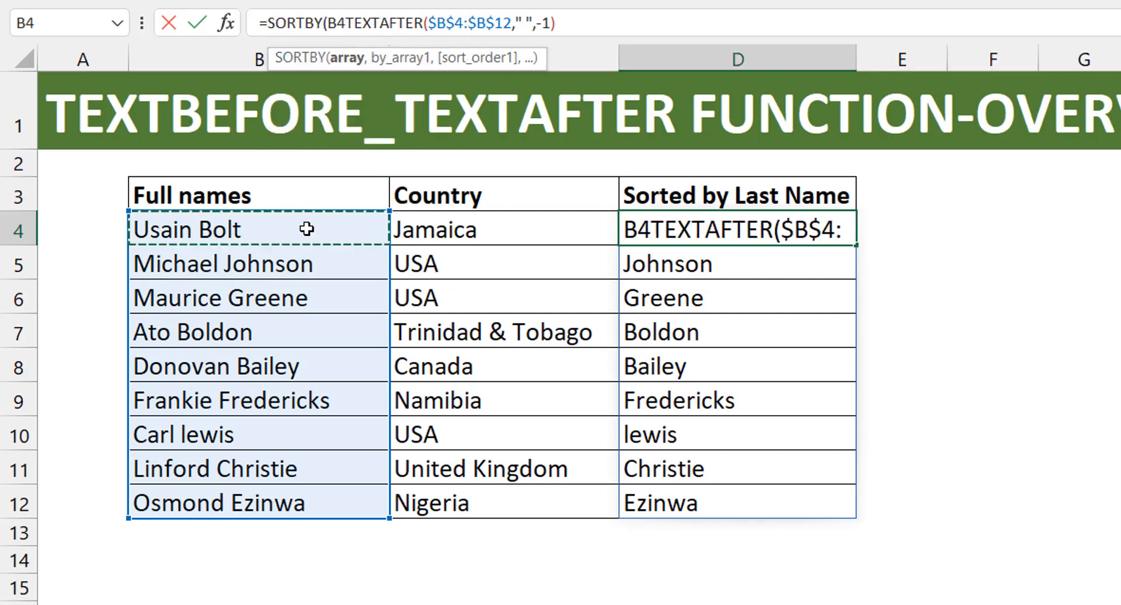
key(ctrl+shift+Down)
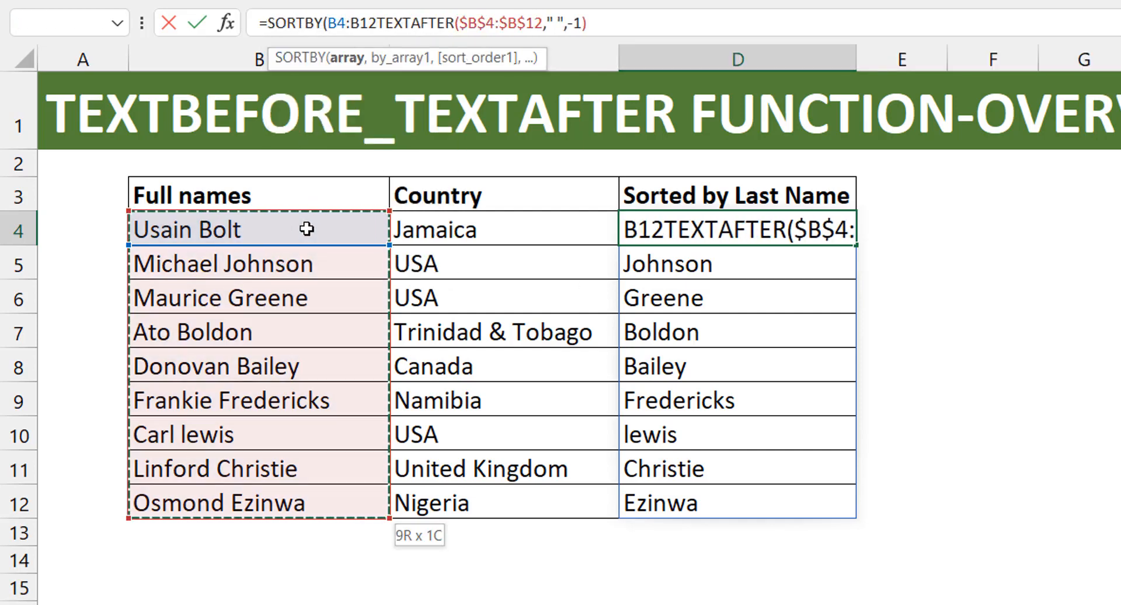
key(F4)
text(,)
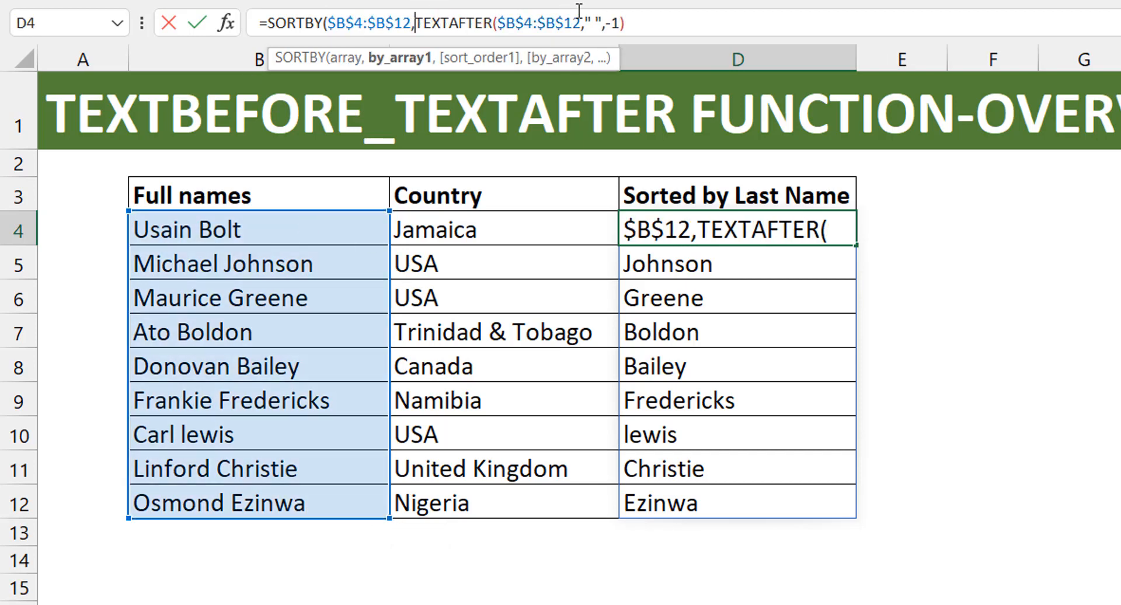
- Complete the D4 SORTBY formula with sort order 1 for ascending, enter it, and reselect D4
click(626, 22)
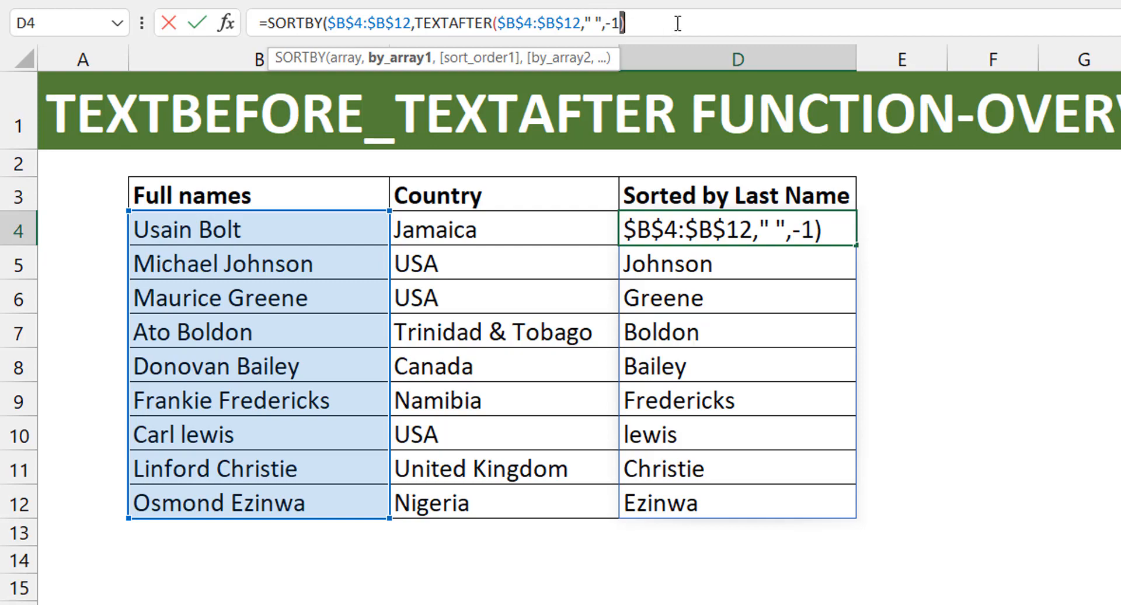
text(,)
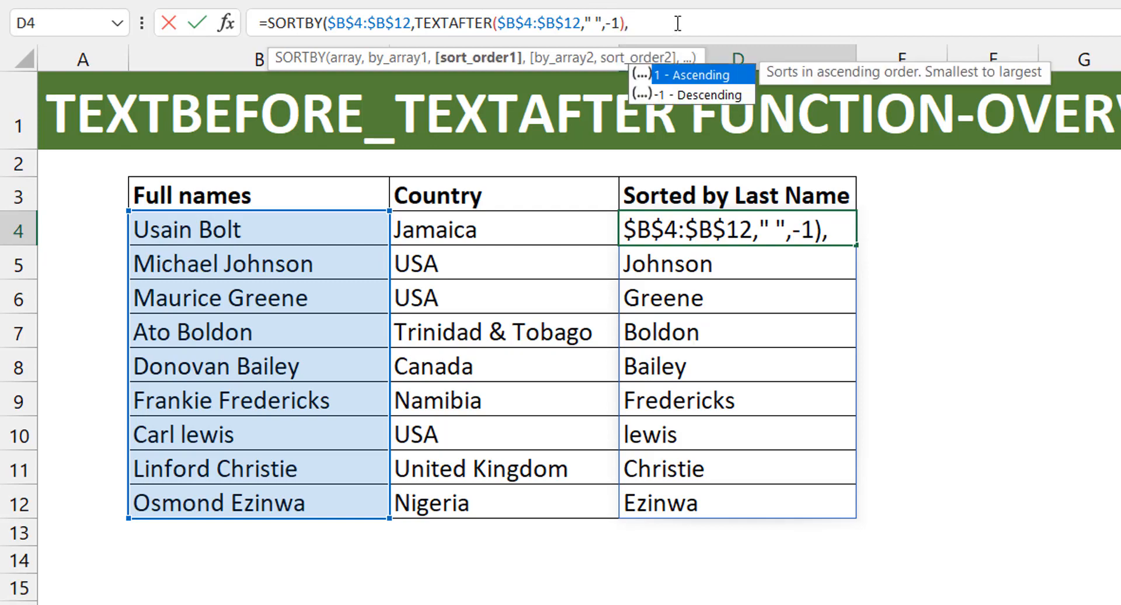
text(1)
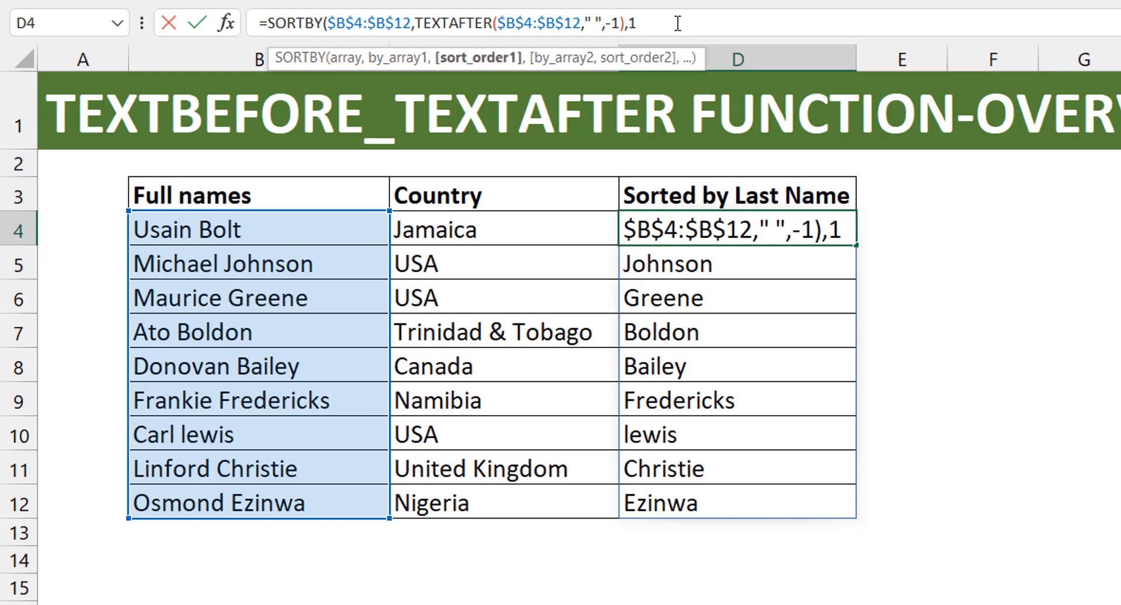
text())
key(Return)
key(Up)
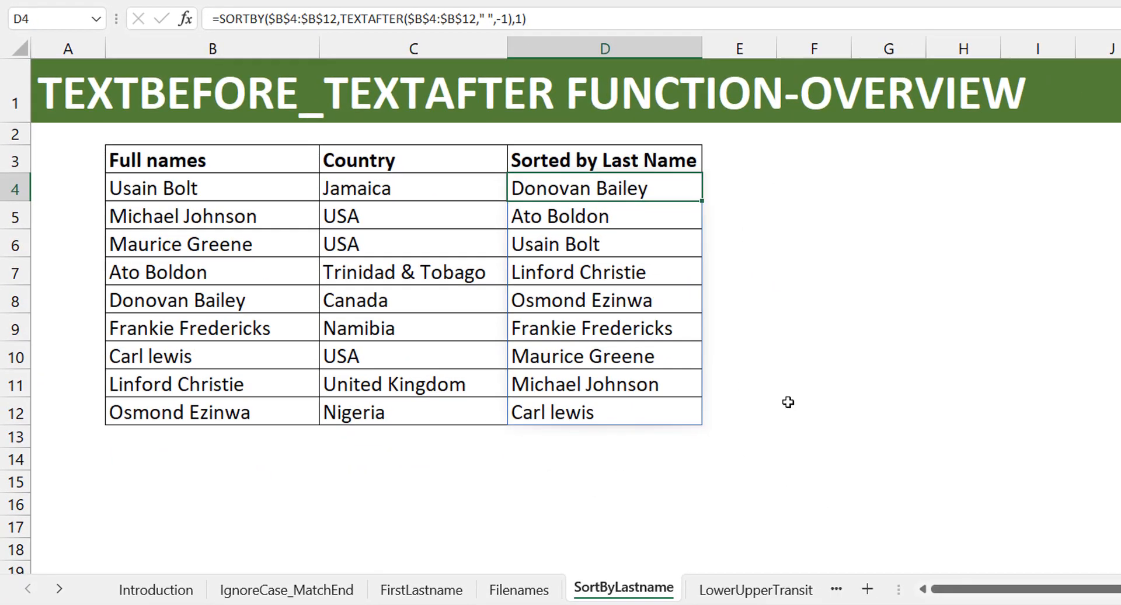
- Switch to the LowerUpperTransit sheet and select the empty cell G4 beside the names table
click(780, 591)
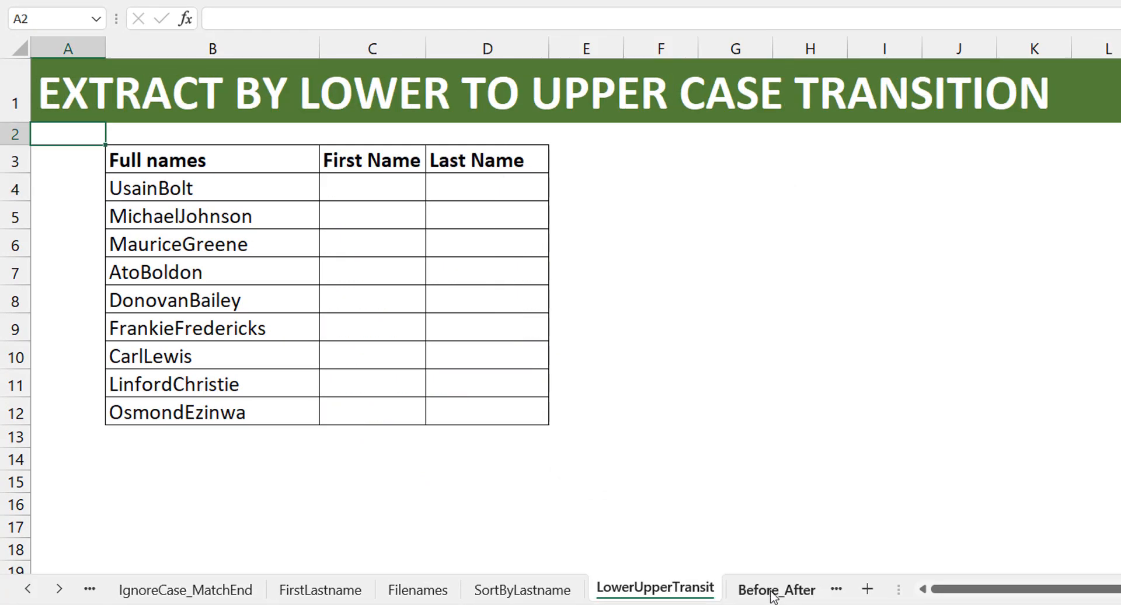
click(769, 593)
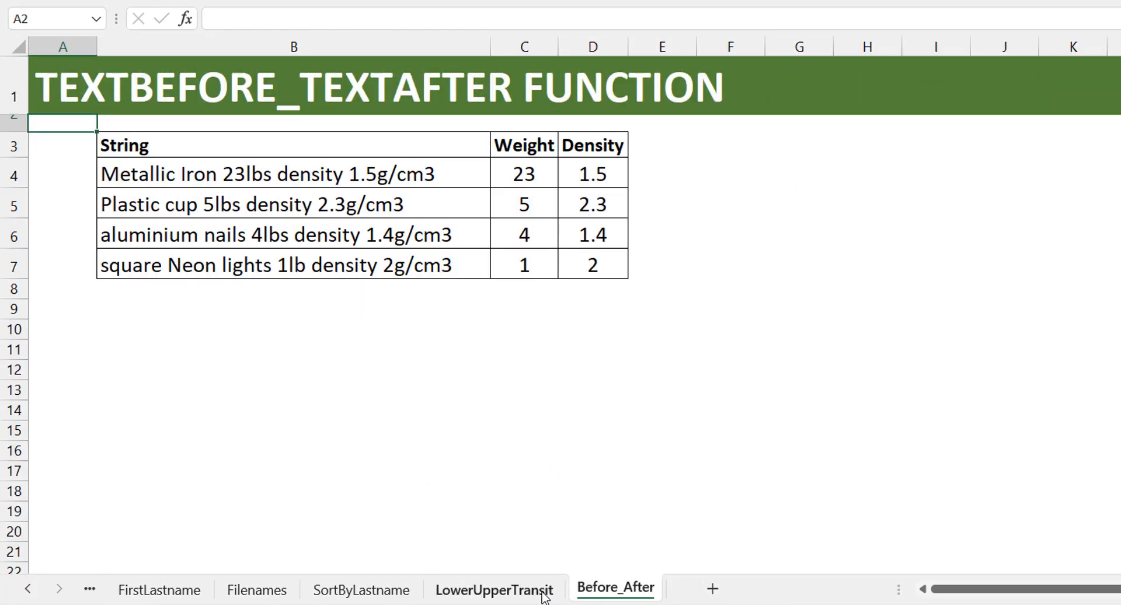
click(542, 594)
click(375, 185)
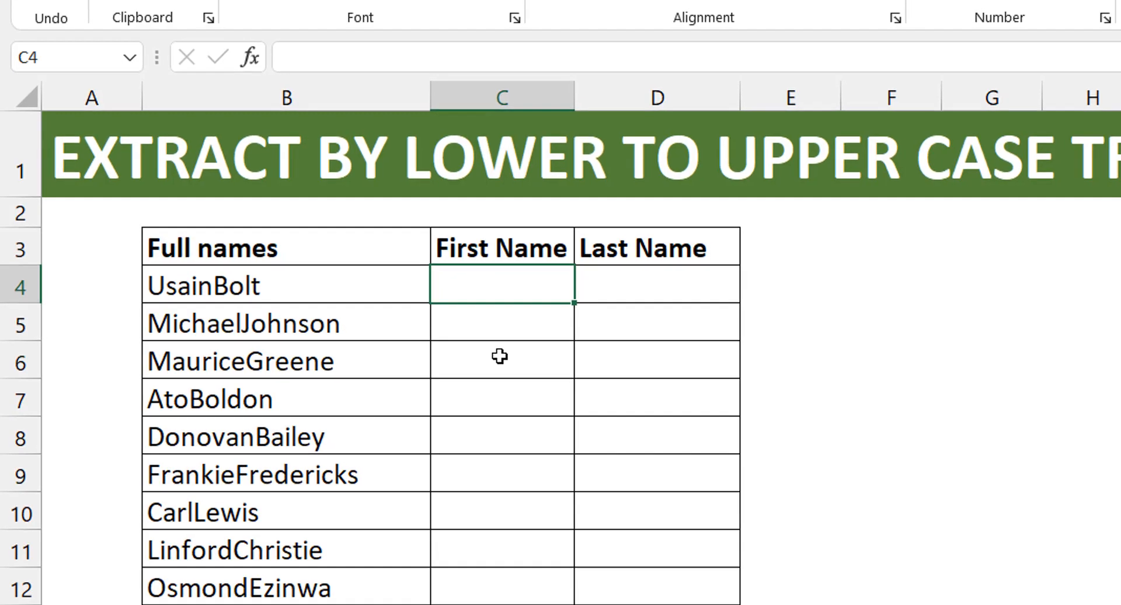
key(Right)
key(Right)
key(Right)
key(Right)
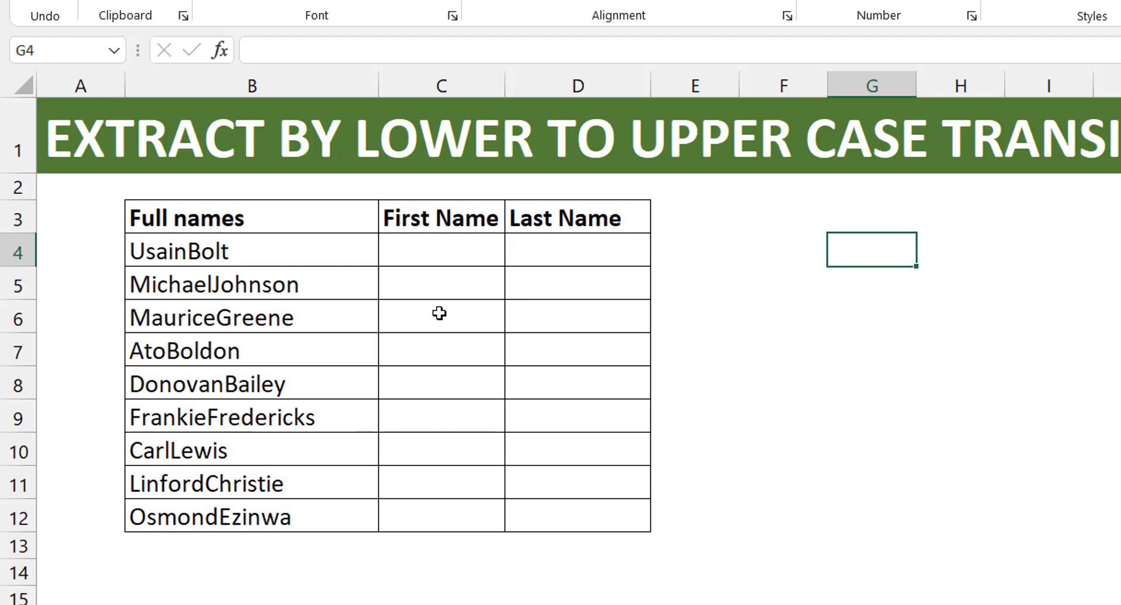
- Enter =CHAR(SEQUENCE(26,,65)) in G4 to list the uppercase alphabet down the column
text(=char)
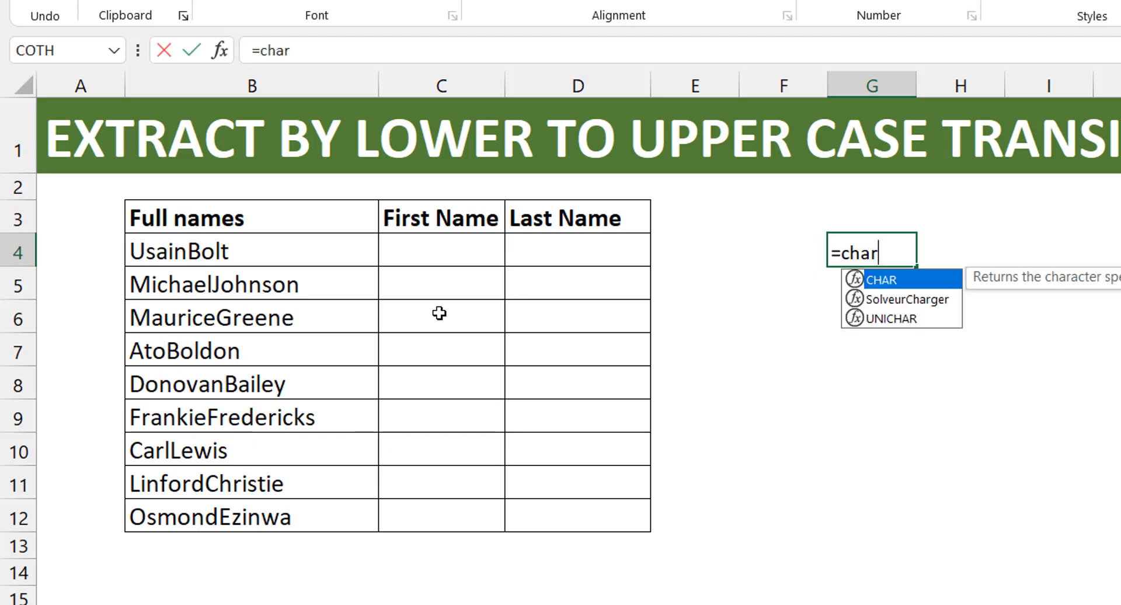
key(Tab)
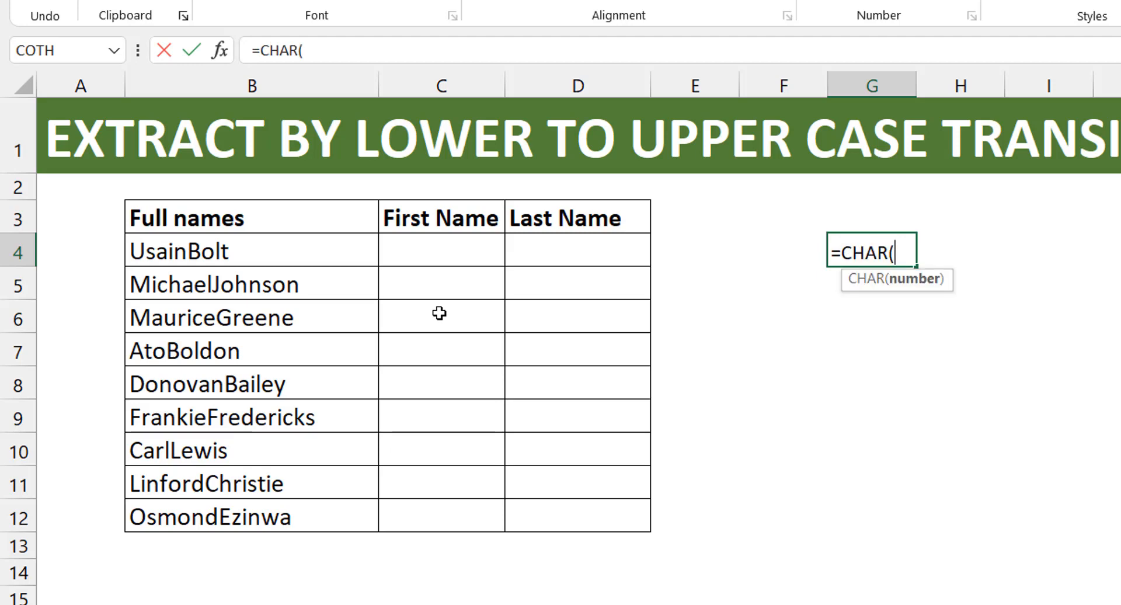
text(sequen)
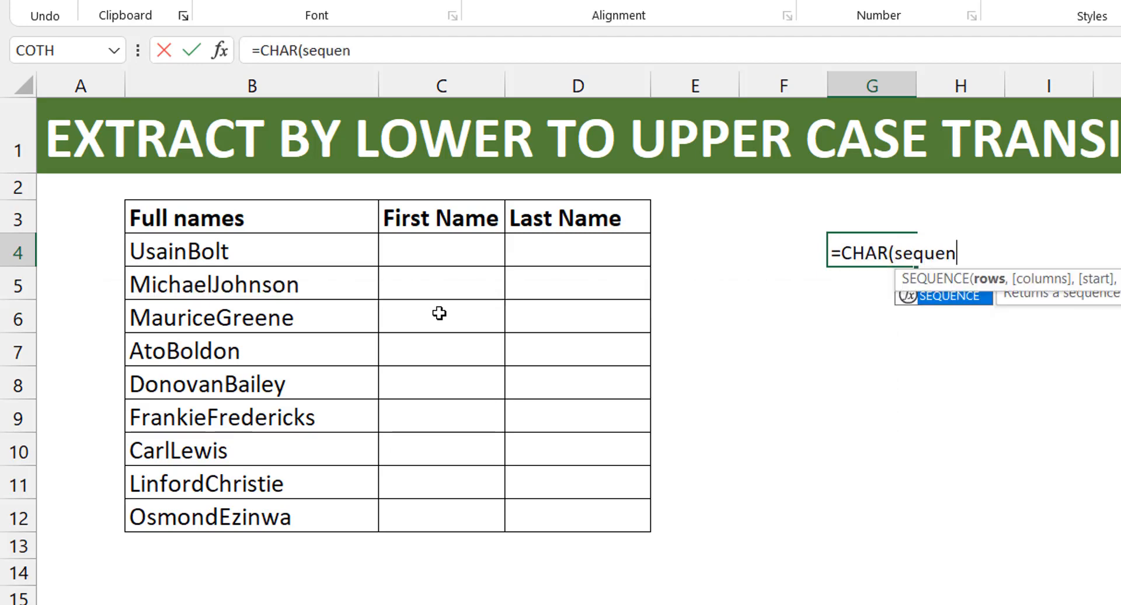
key(Tab)
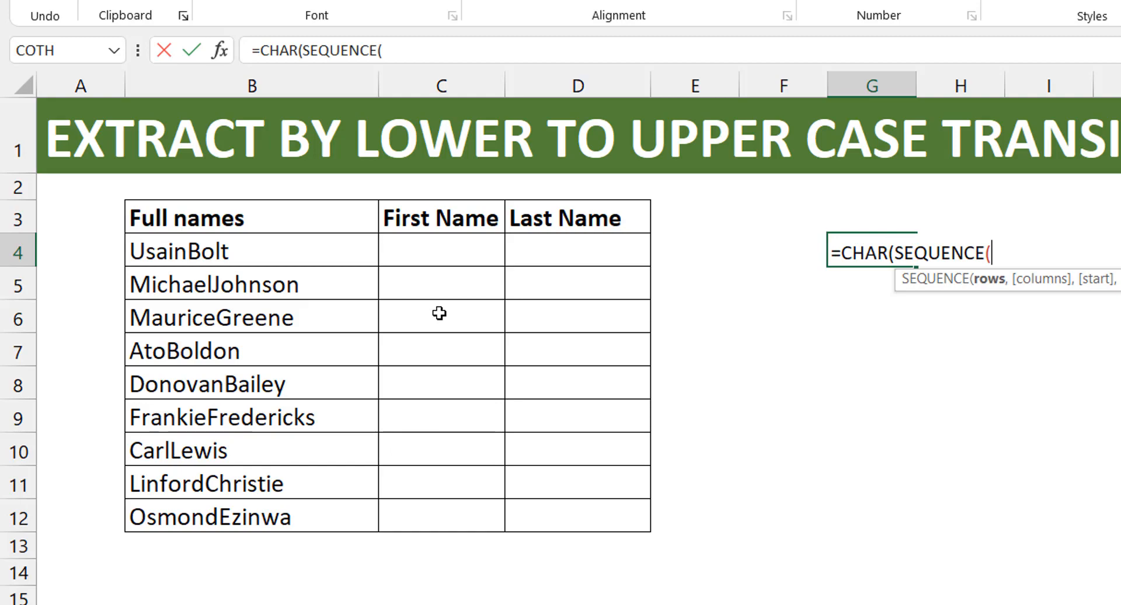
text(26,)
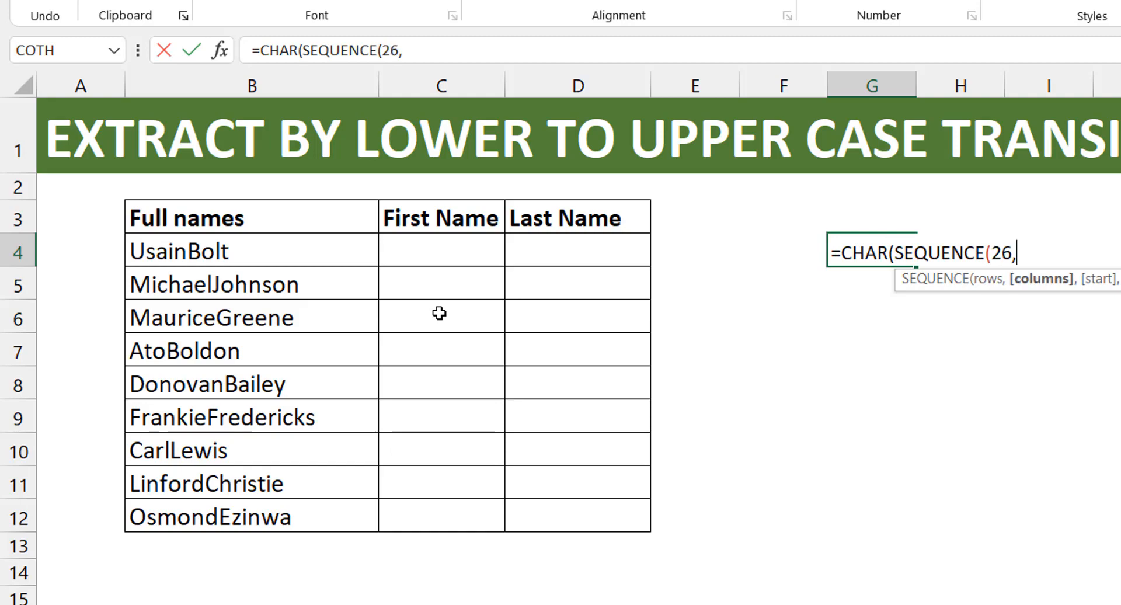
text(,)
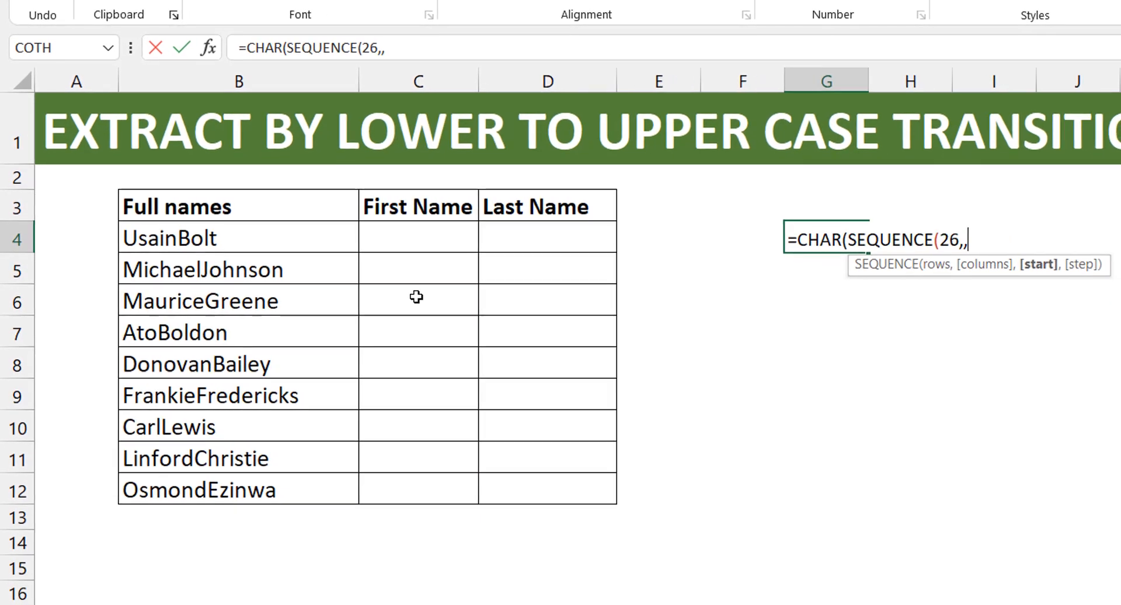
text(65)
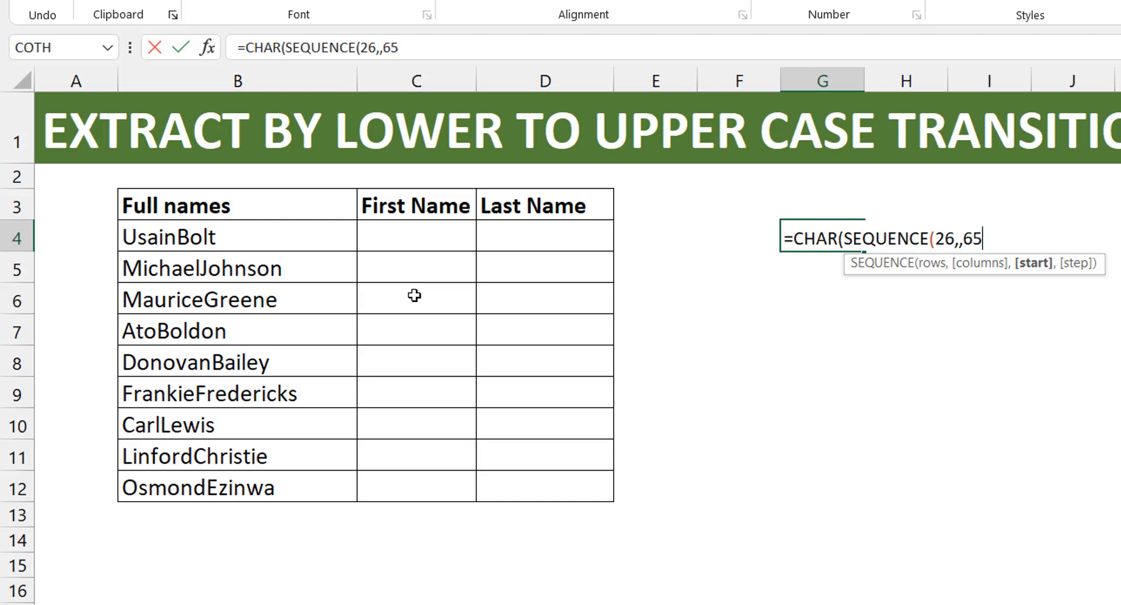
text()))
key(Return)
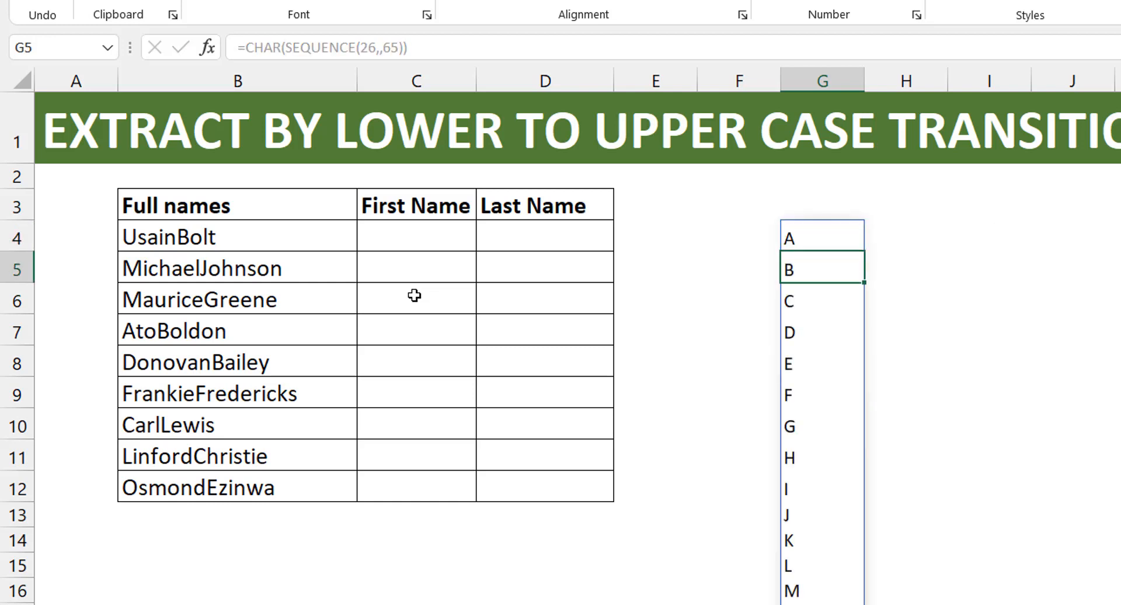
- Check the letter list's extent, then copy CHAR(SEQUENCE(26,,65)) from G4's formula without the equals sign and leave the cell unchanged
key(Up)
key(ctrl+Down)
key(ctrl+Up)
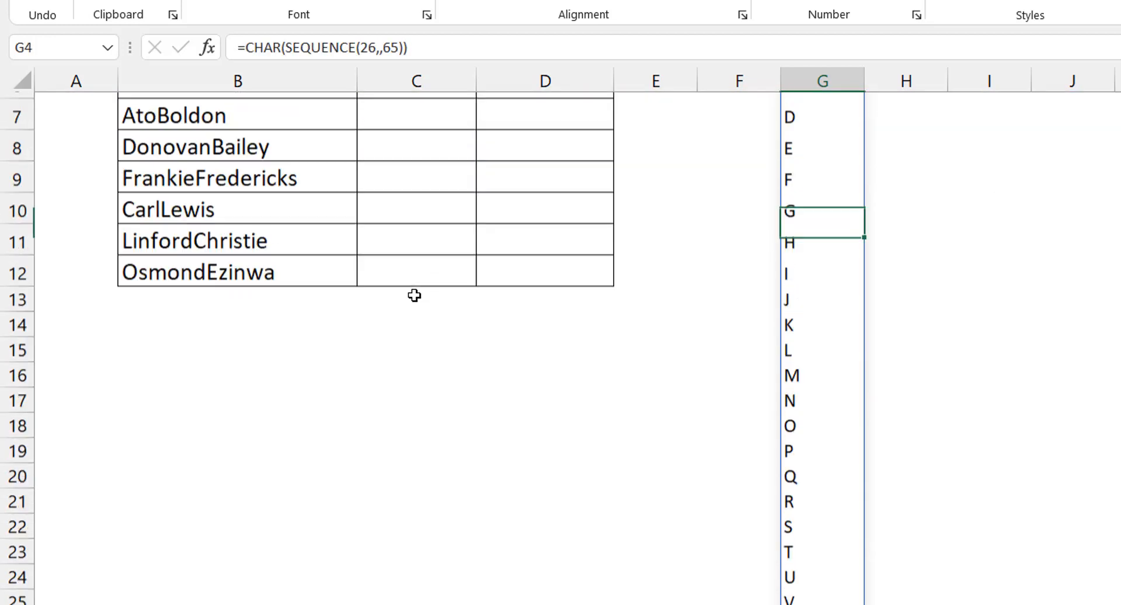
key(Up)
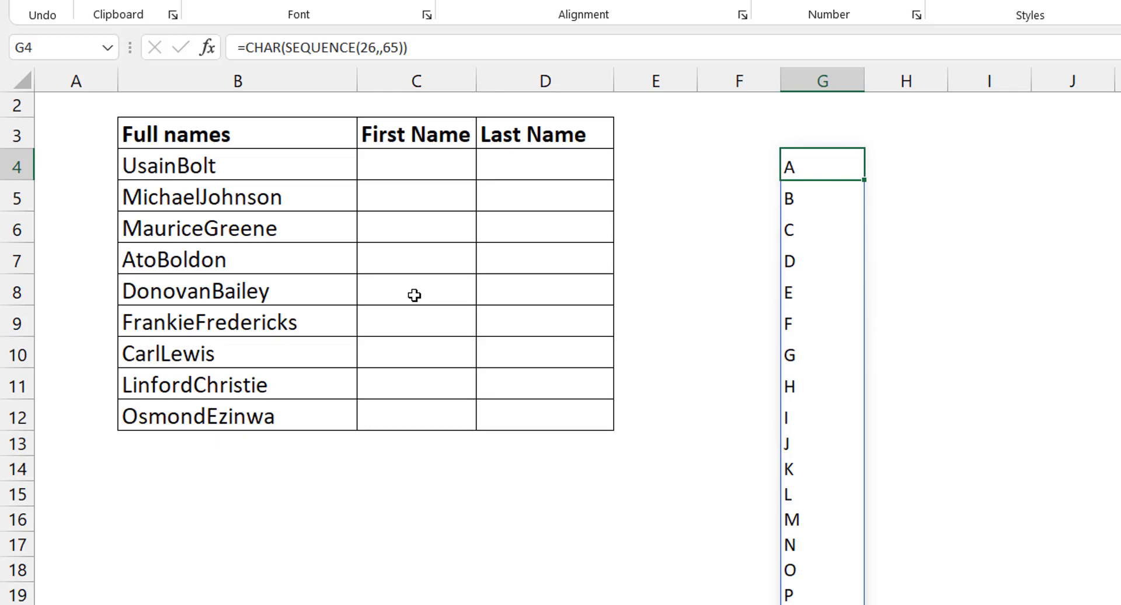
drag(245, 47, 459, 51)
key(ctrl+c)
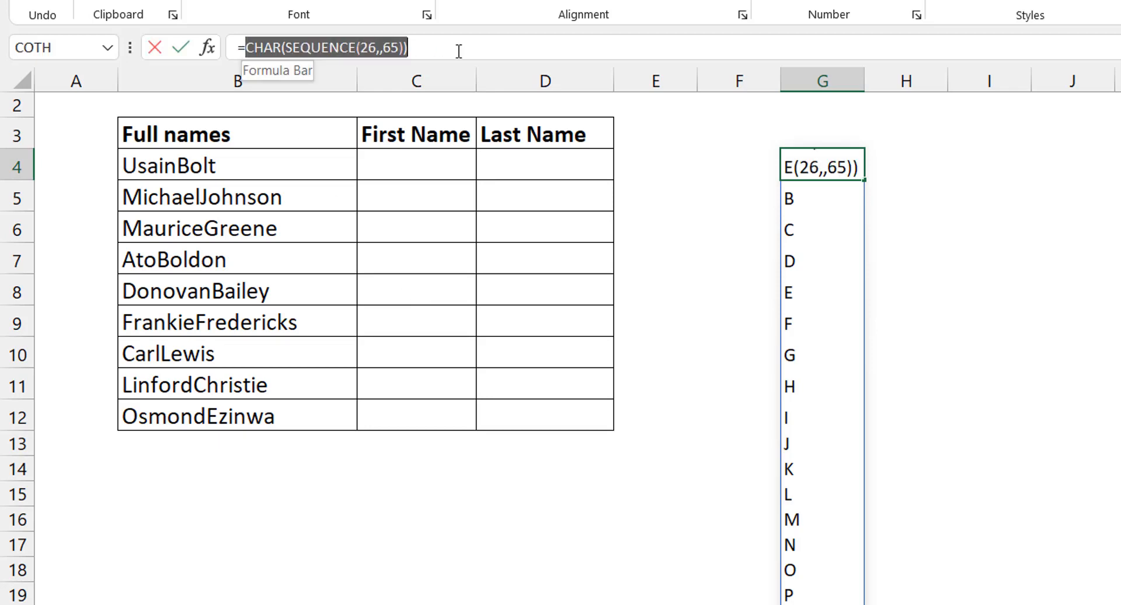
key(Escape)
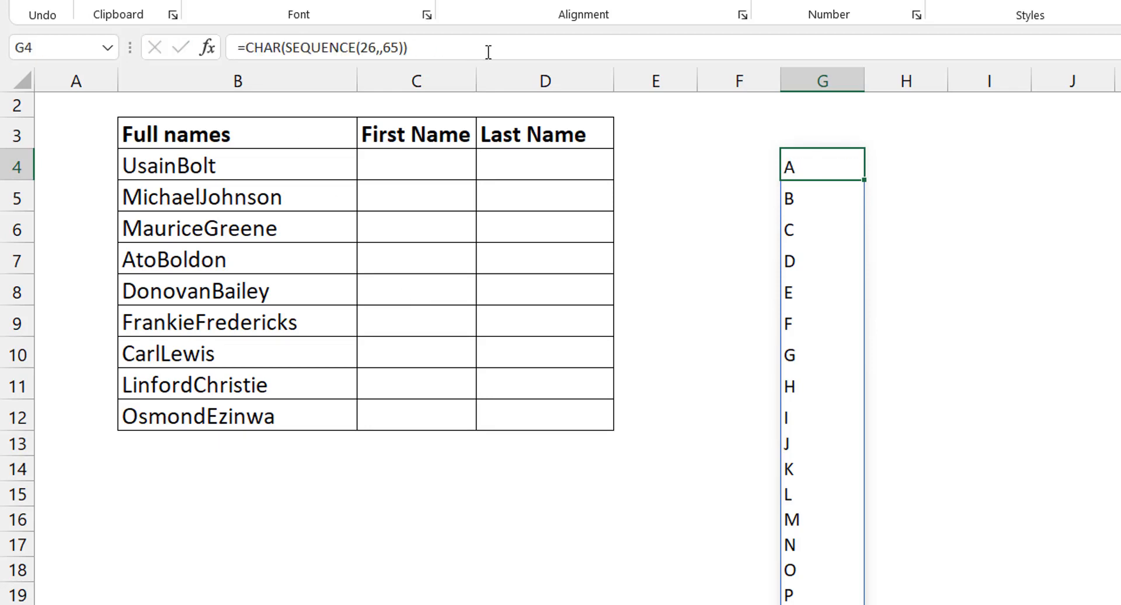
- Start a TEXTBEFORE formula in C4 under First Name with the absolute range $B$4:$B$12 as the text
click(428, 170)
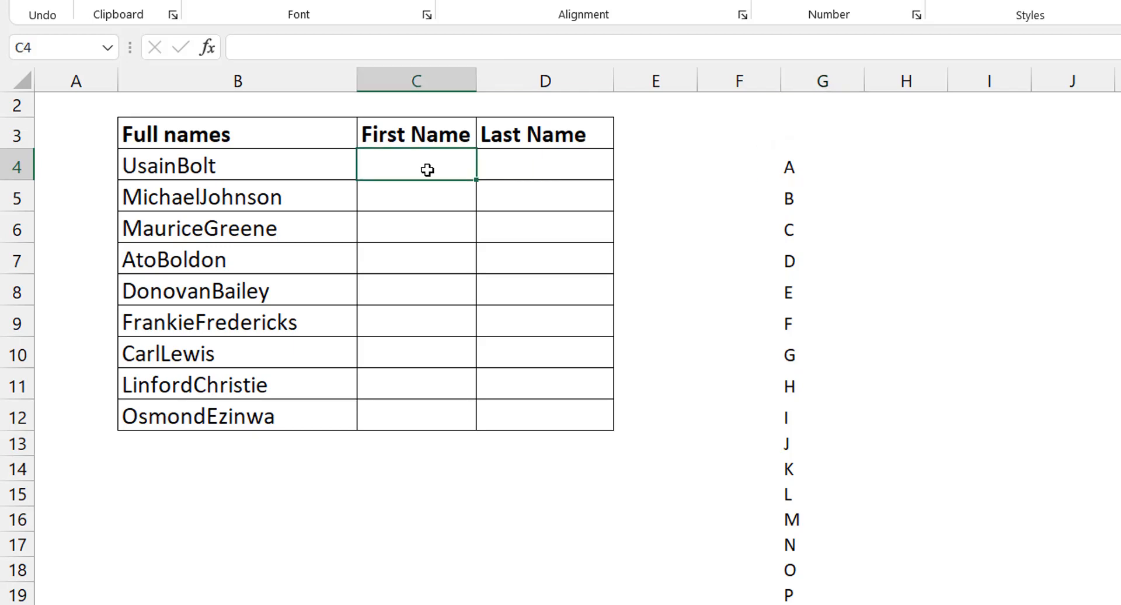
text(=text)
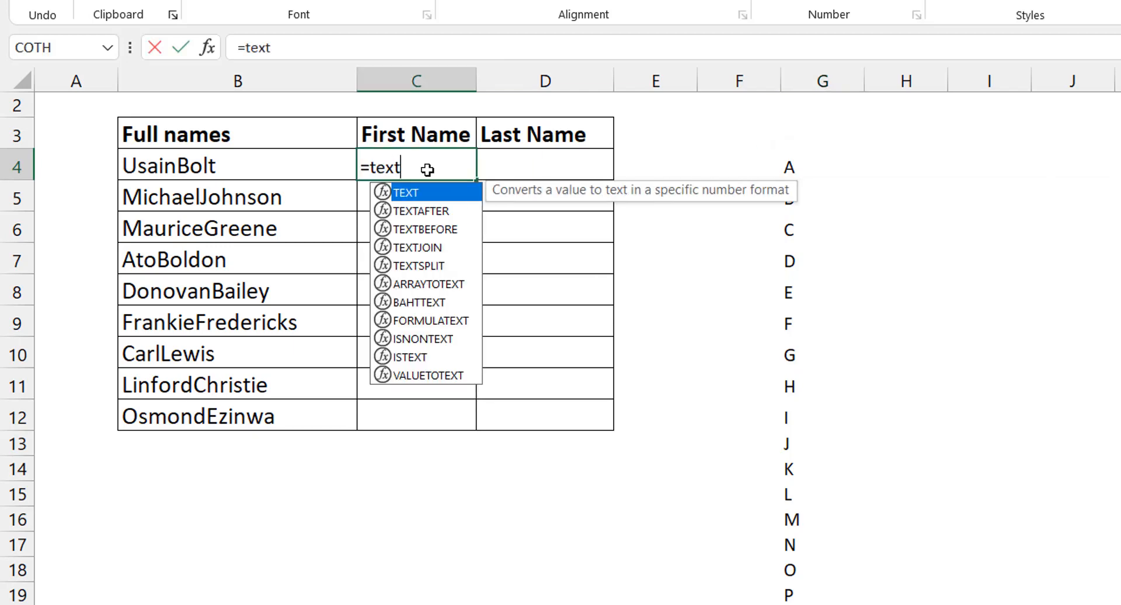
text(bef)
key(Tab)
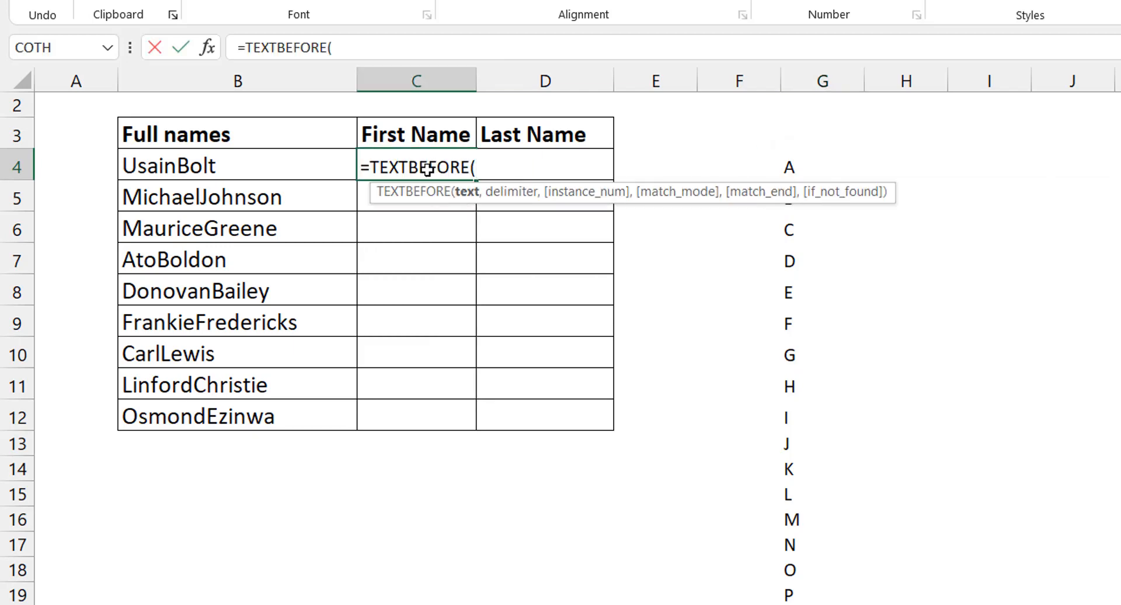
key(Left)
key(ctrl+shift+Down)
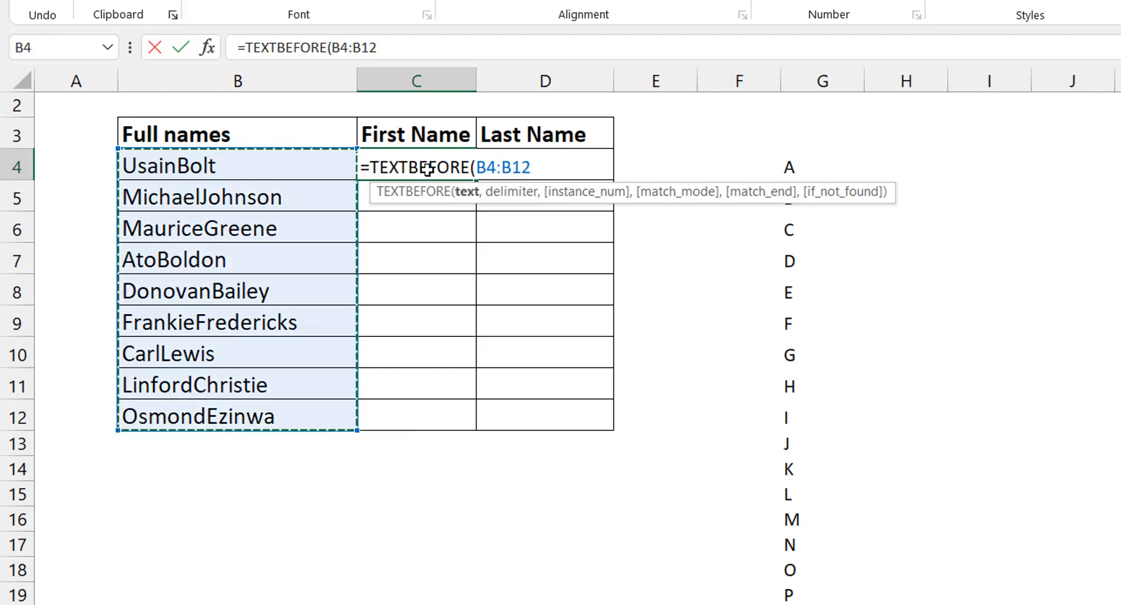
key(F4)
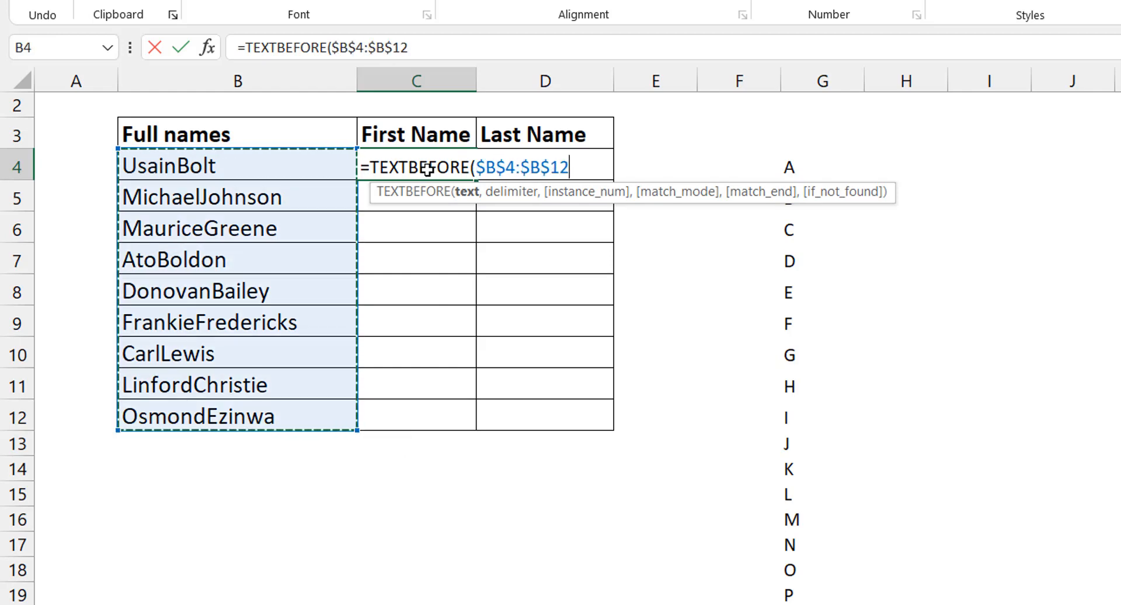
text(,)
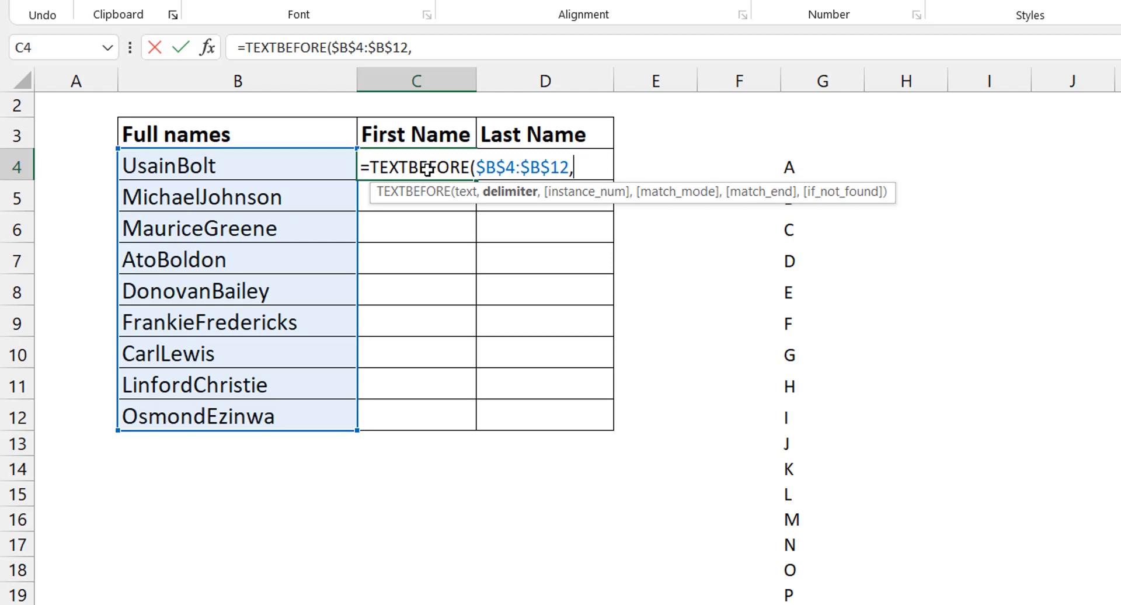
- Complete the C4 TEXTBEFORE formula with the copied CHAR(SEQUENCE(26,,65)) as delimiter and -1 as instance number, and enter it
key(ctrl+v)
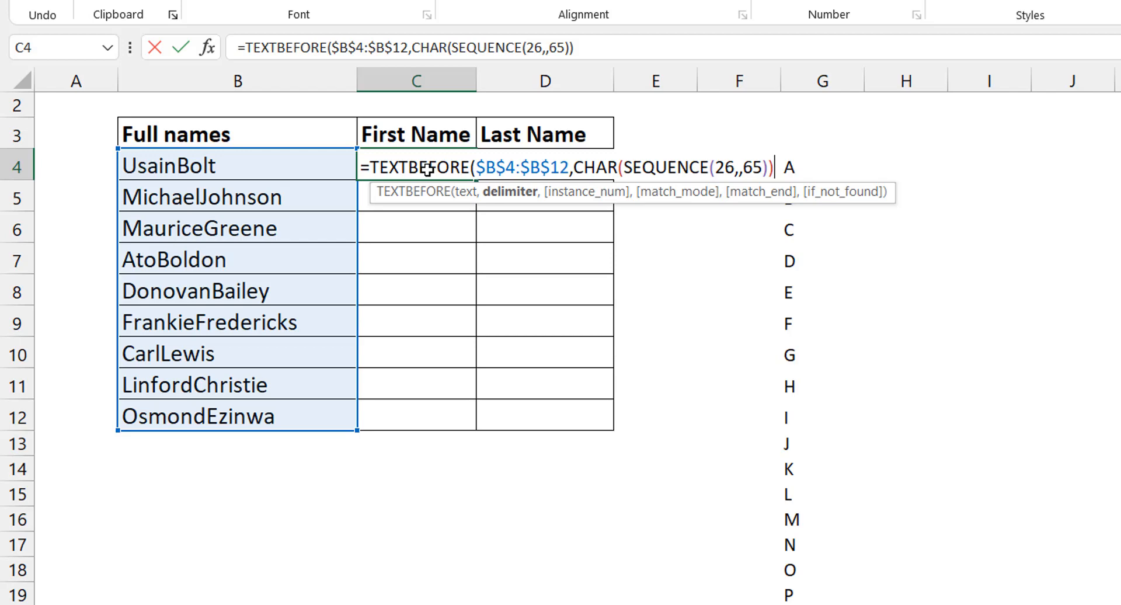
text(,)
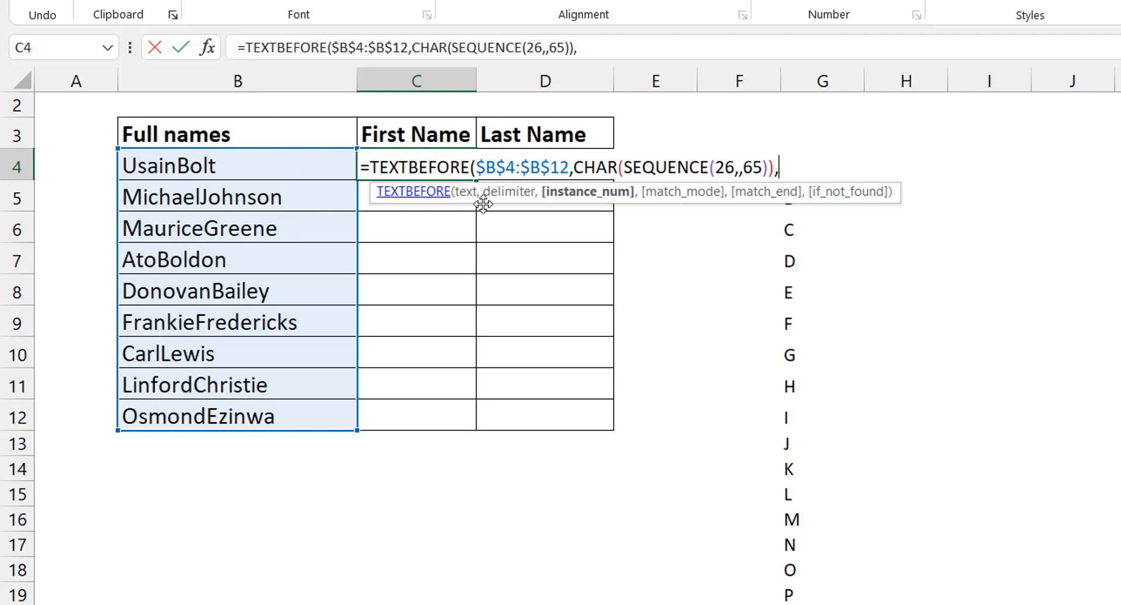
text(-1))
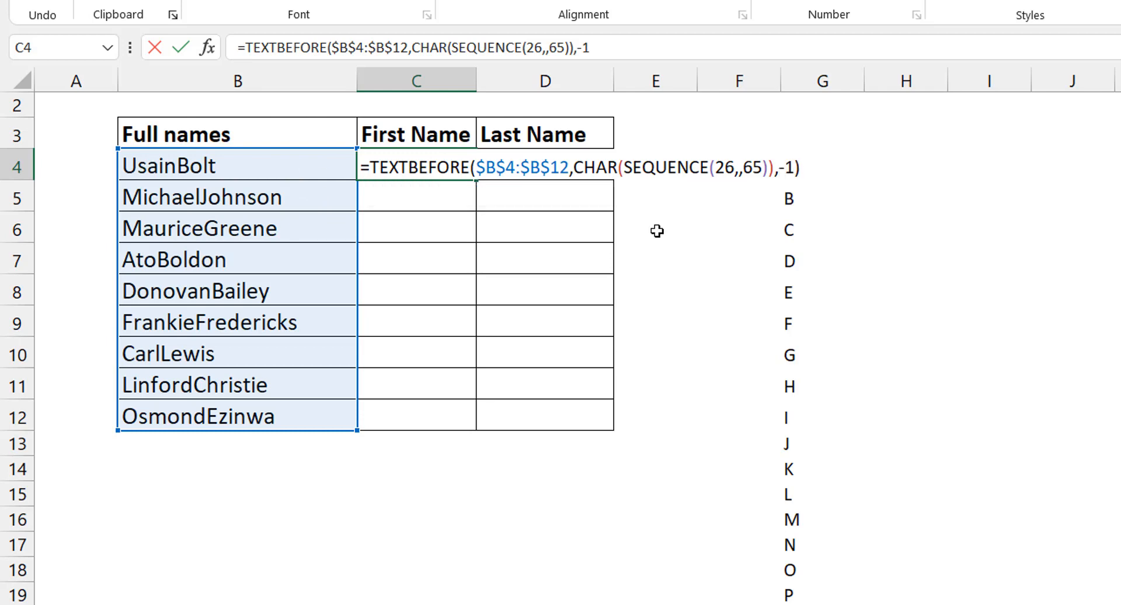
key(ctrl+Return)
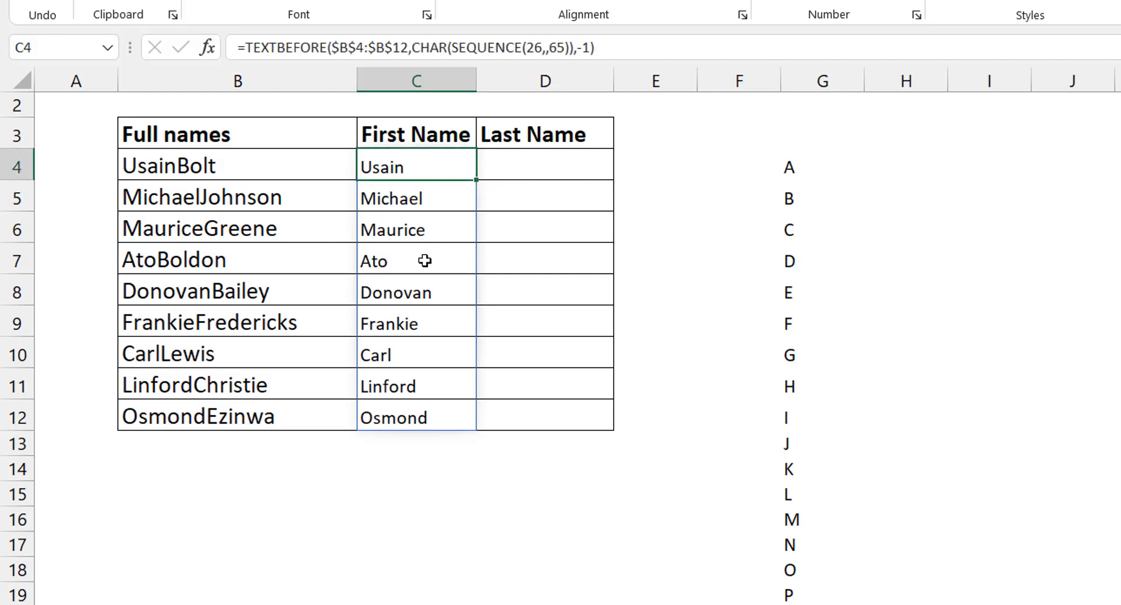
click(768, 170)
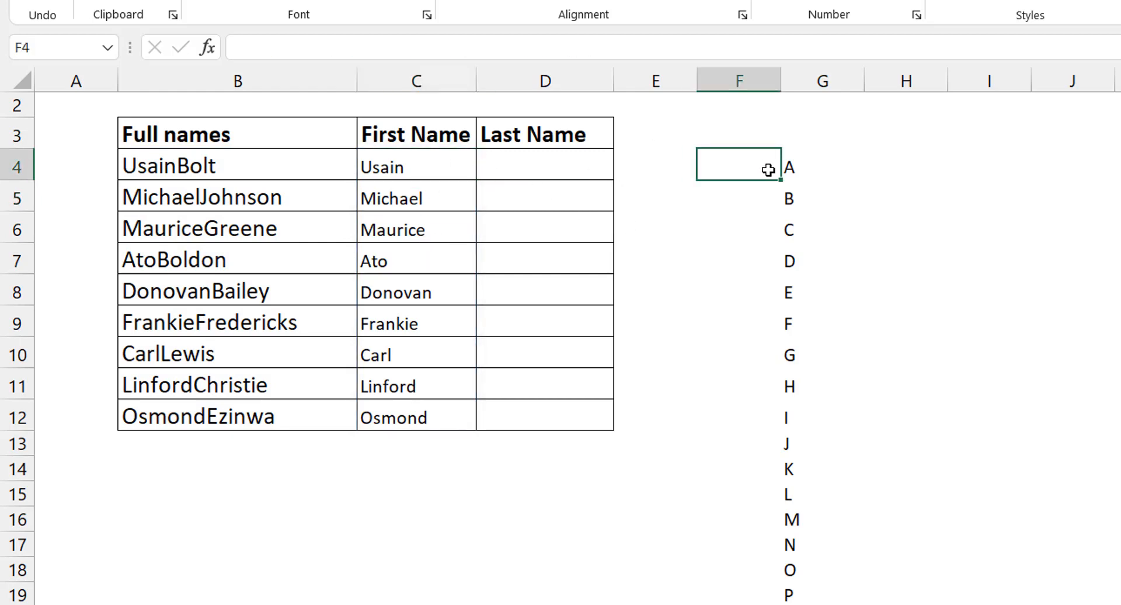
- Clear the uppercase letter list formula from G4
click(791, 168)
key(Delete)
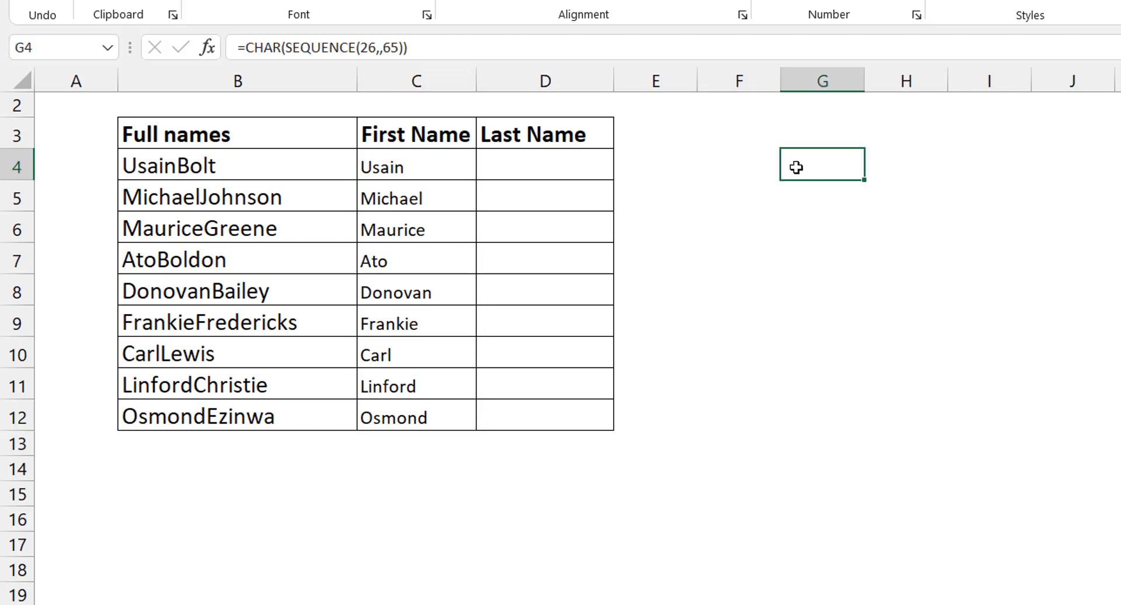
click(444, 167)
- Start a SUBSTITUTE formula in D4 under Last Name
click(540, 169)
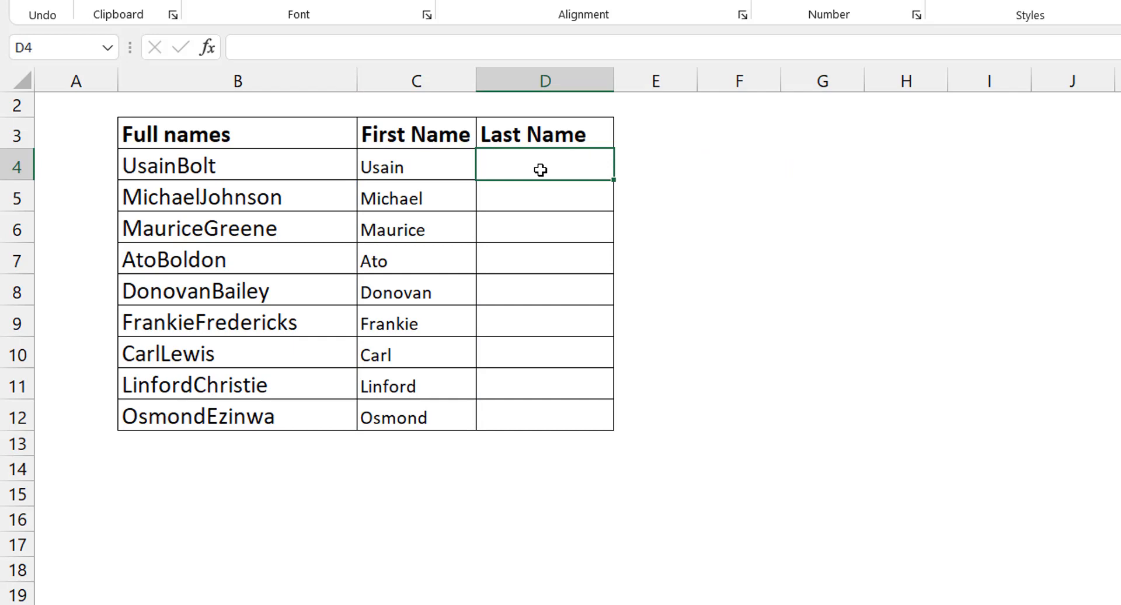
text(=subs)
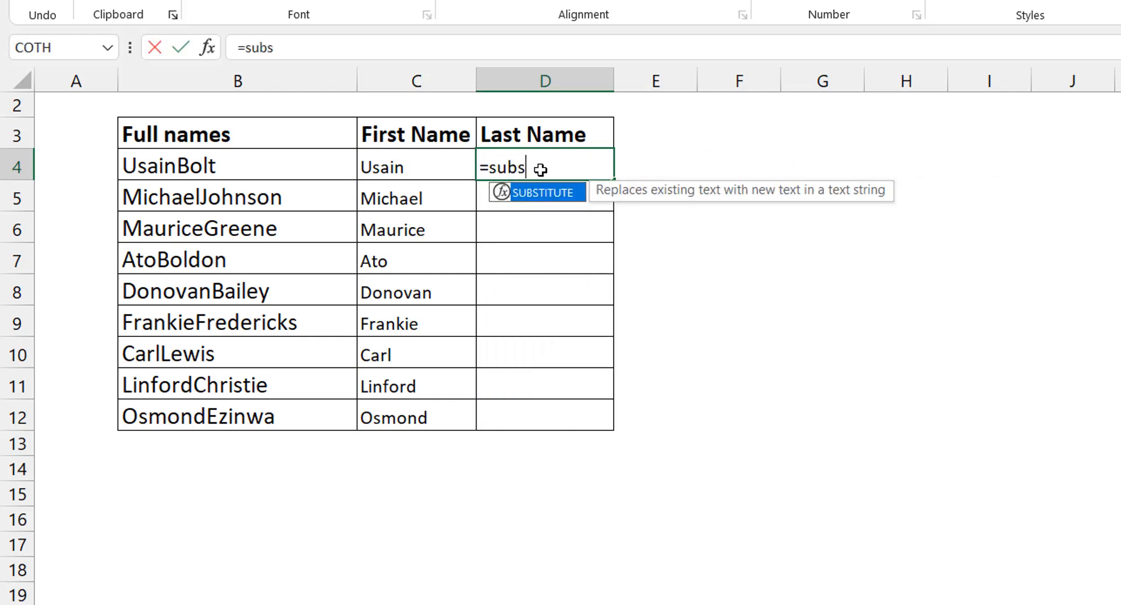
key(Tab)
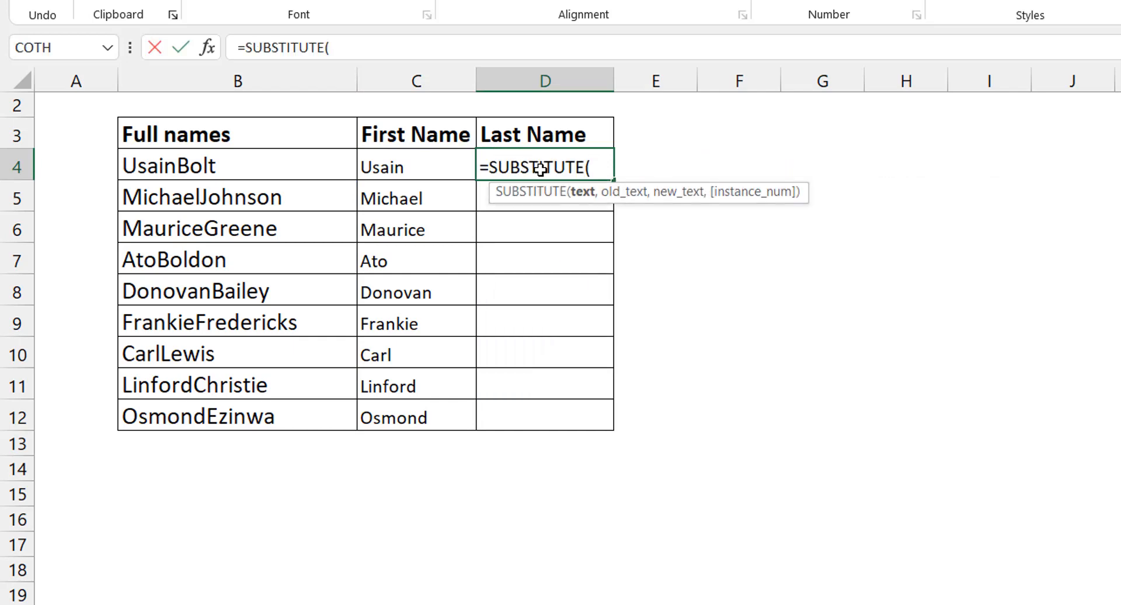
key(Left)
key(Left)
text(,)
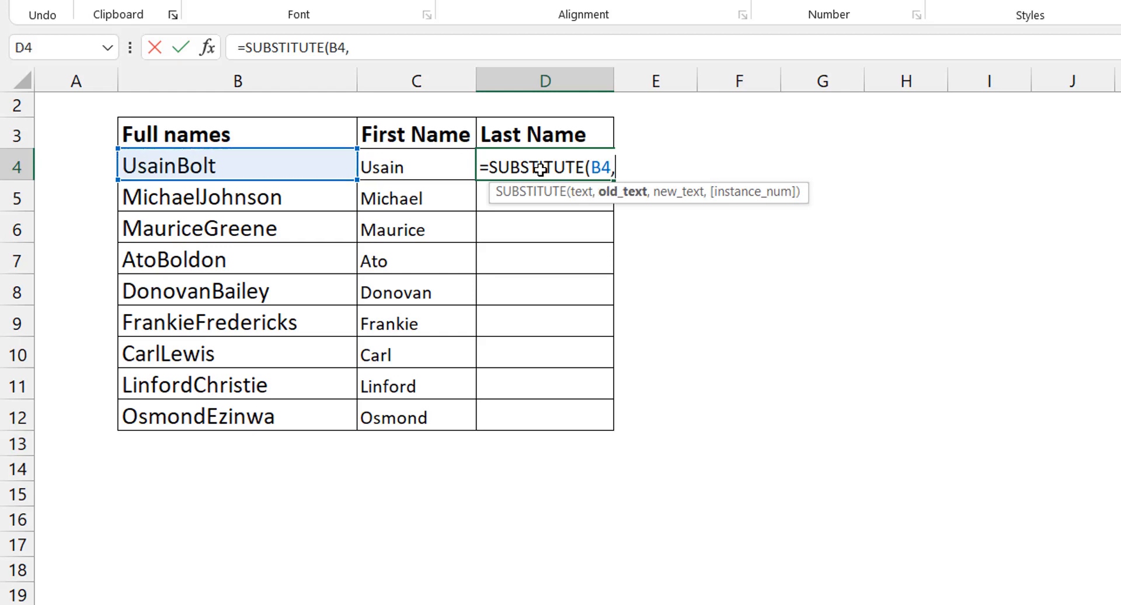
key(Left)
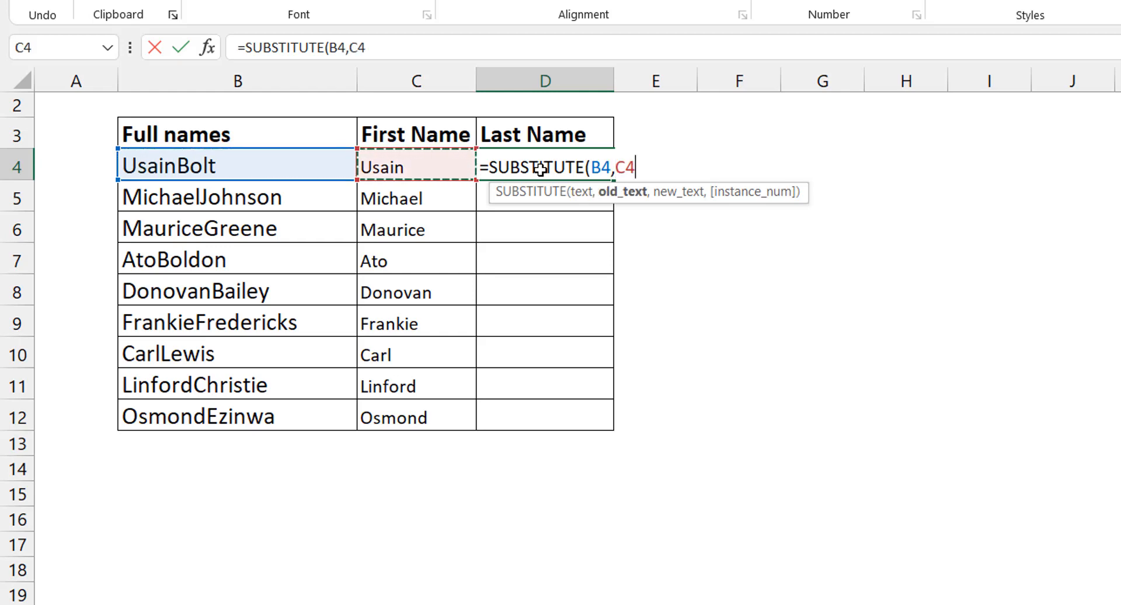
key(BackSpace)
key(BackSpace)
key(BackSpace)
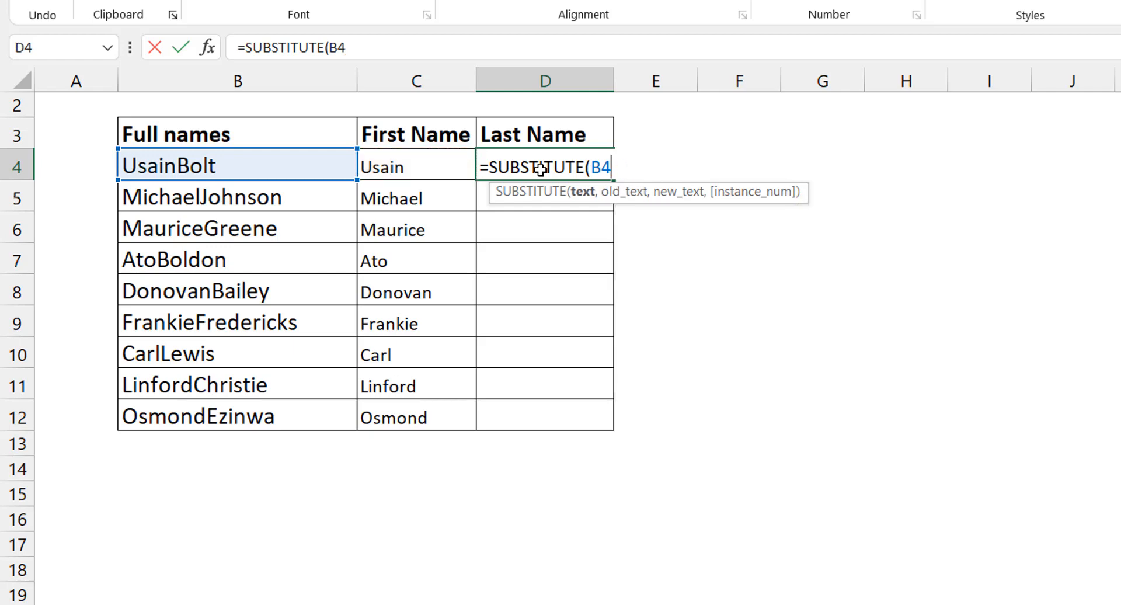
key(Return)
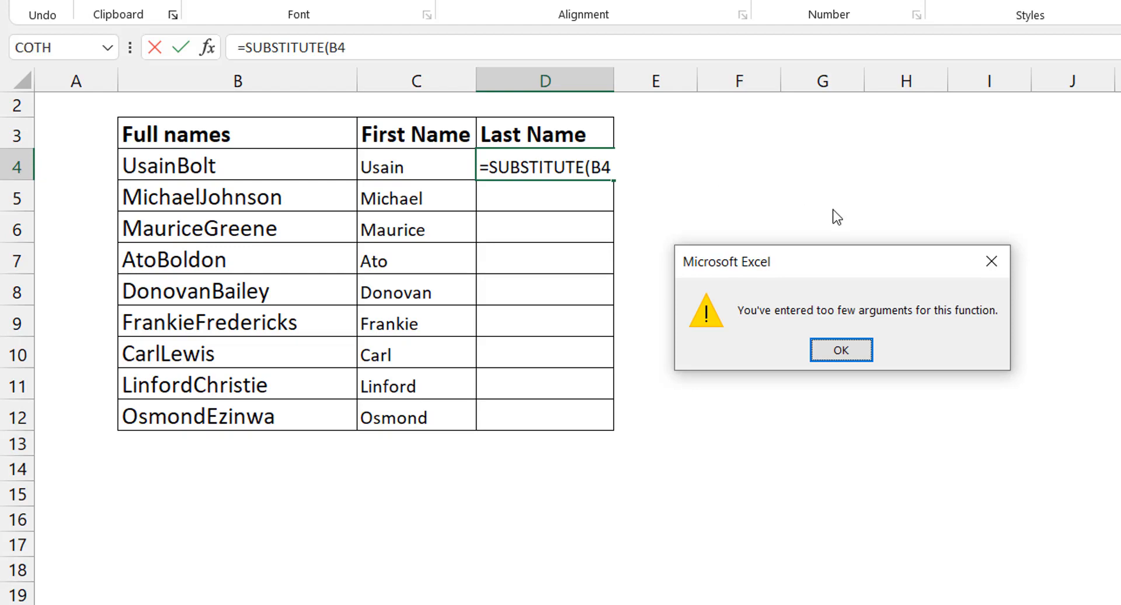
click(841, 350)
key(BackSpace)
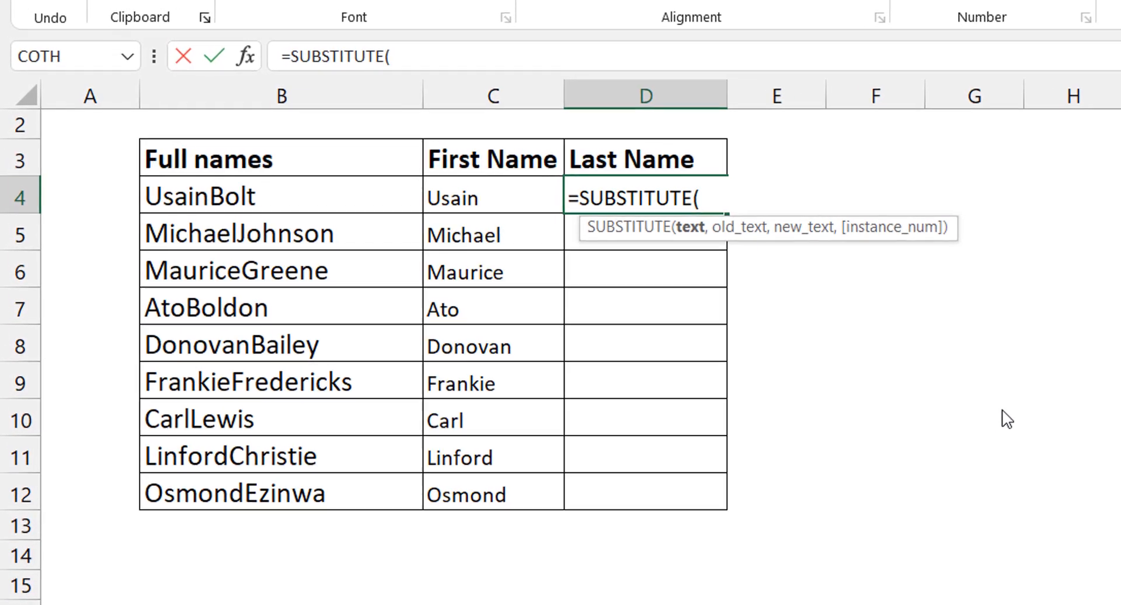
- Complete the D4 SUBSTITUTE formula with B4:B12 as text, C4# as old text and "" as new text, and enter it
click(370, 192)
key(ctrl+shift+Down)
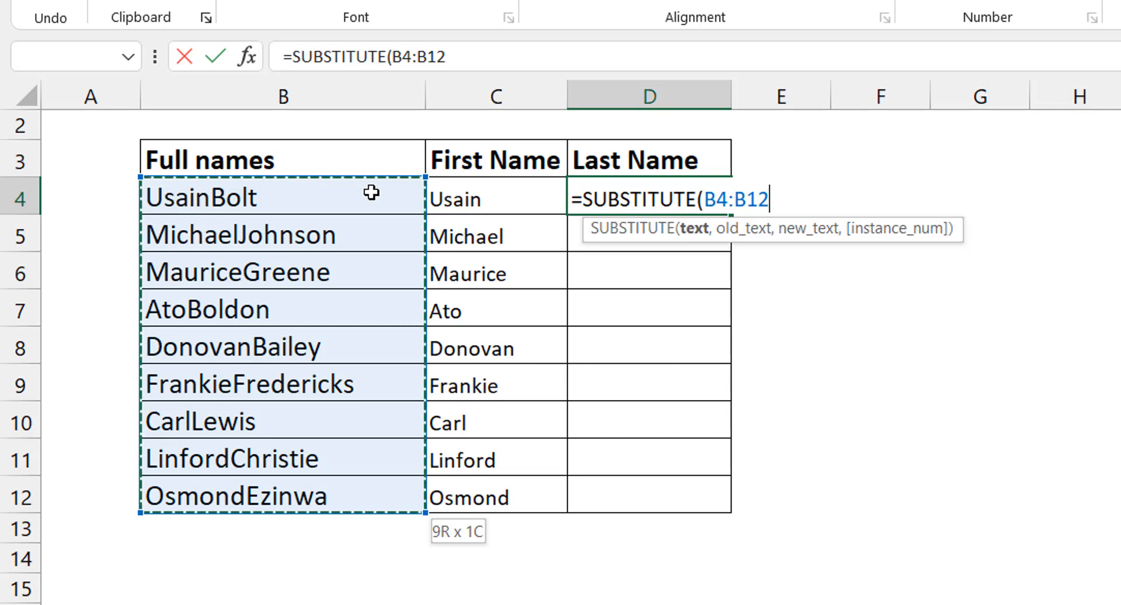
text(,)
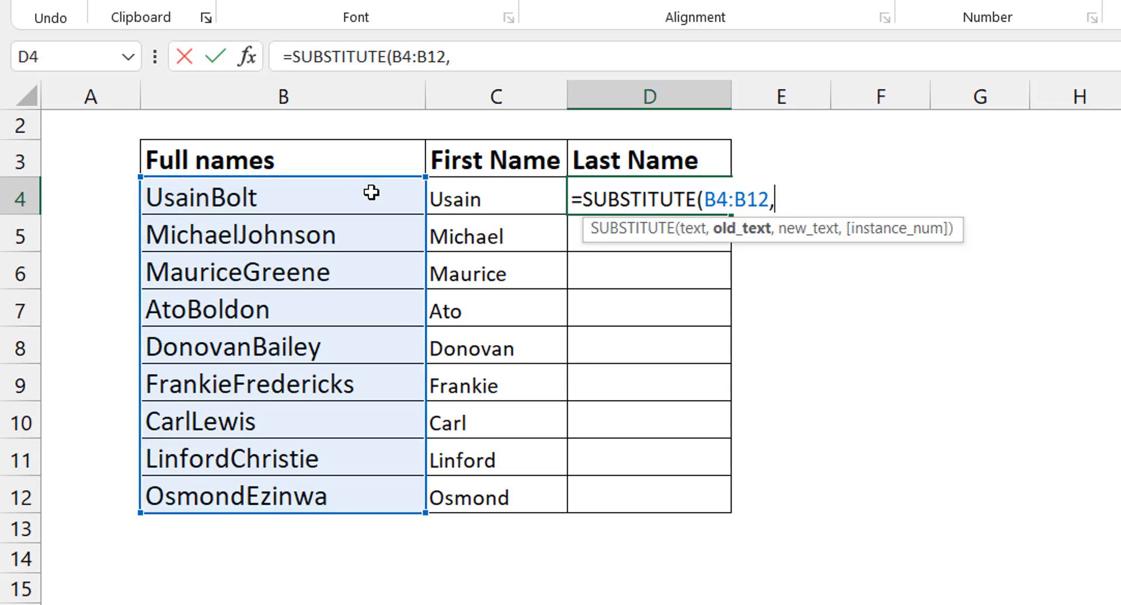
click(495, 201)
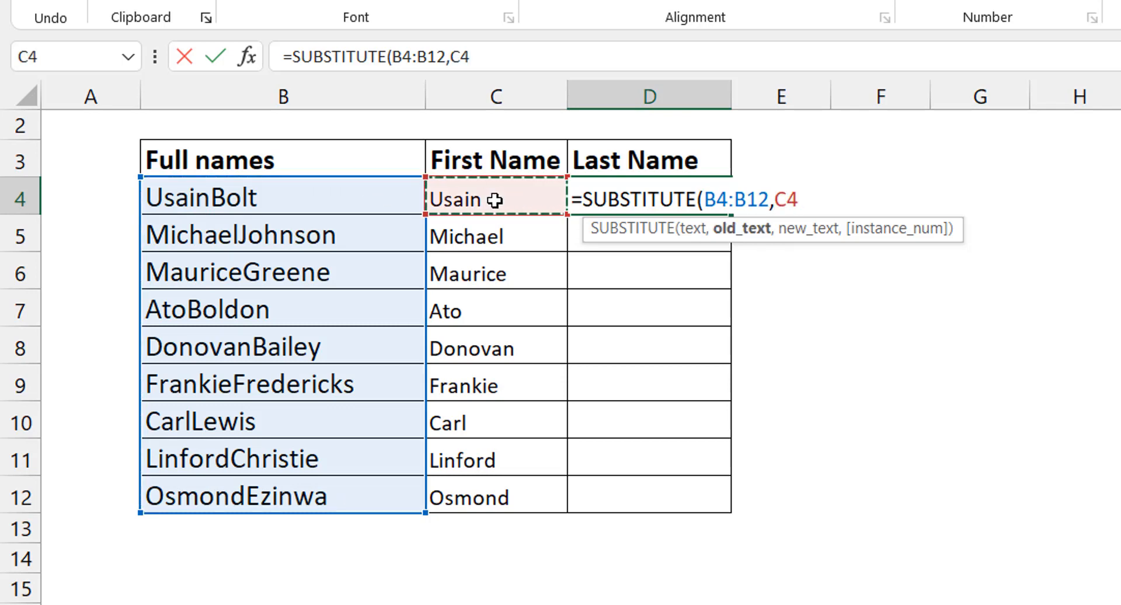
key(ctrl+shift+Down)
text(,)
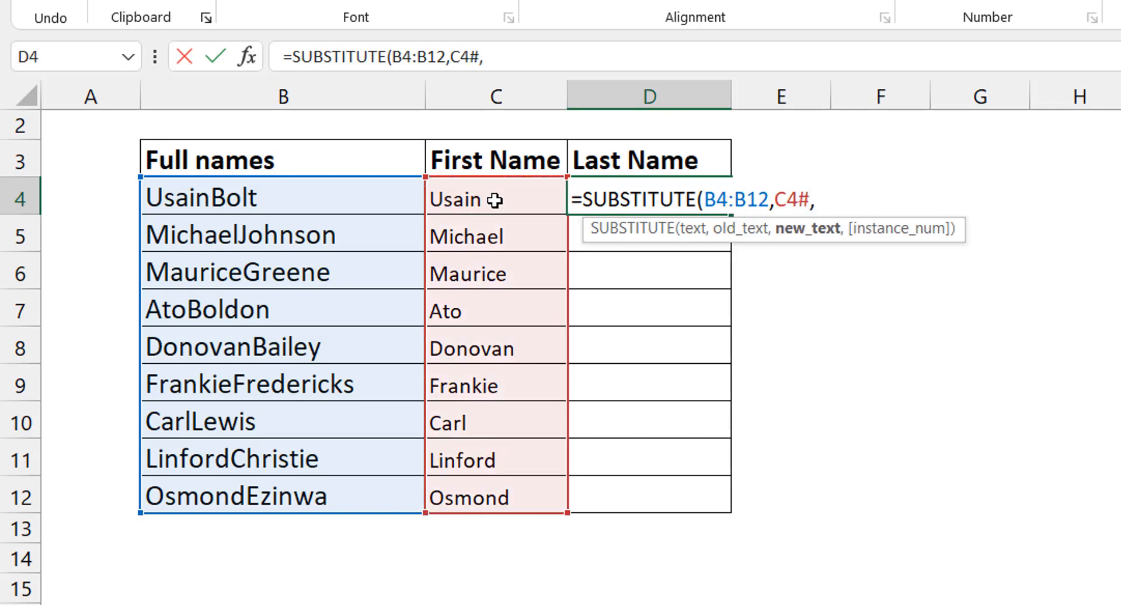
text("")
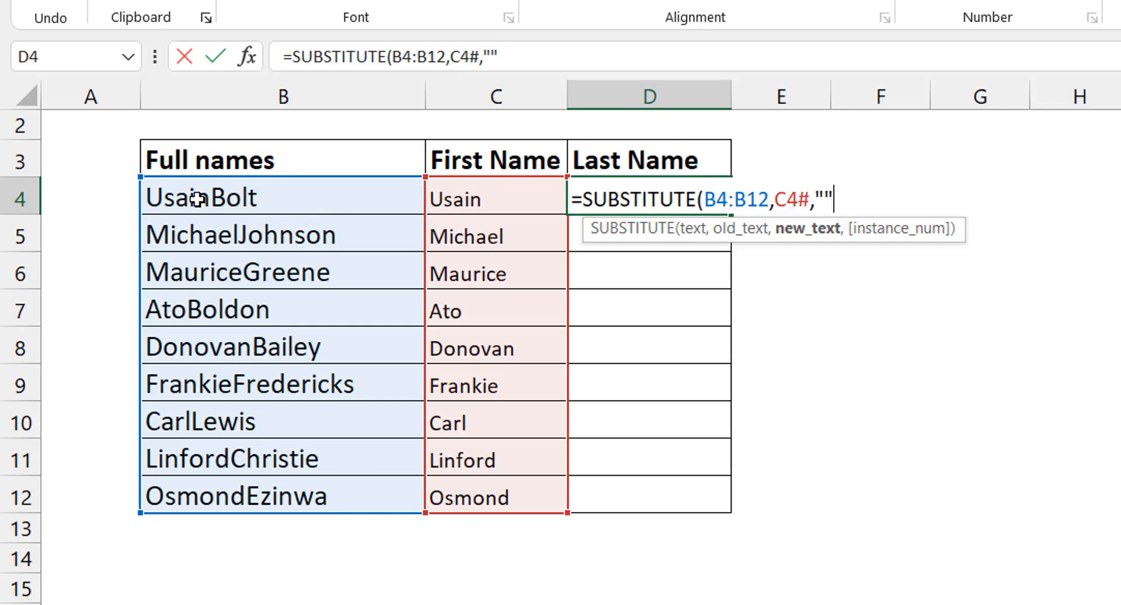
text())
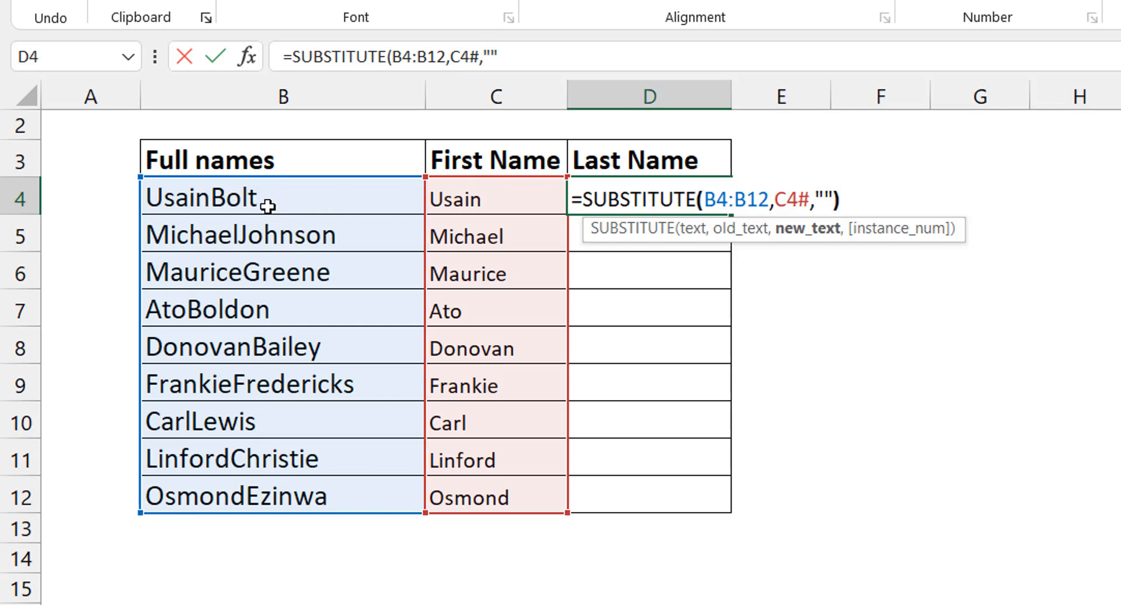
key(ctrl+Return)
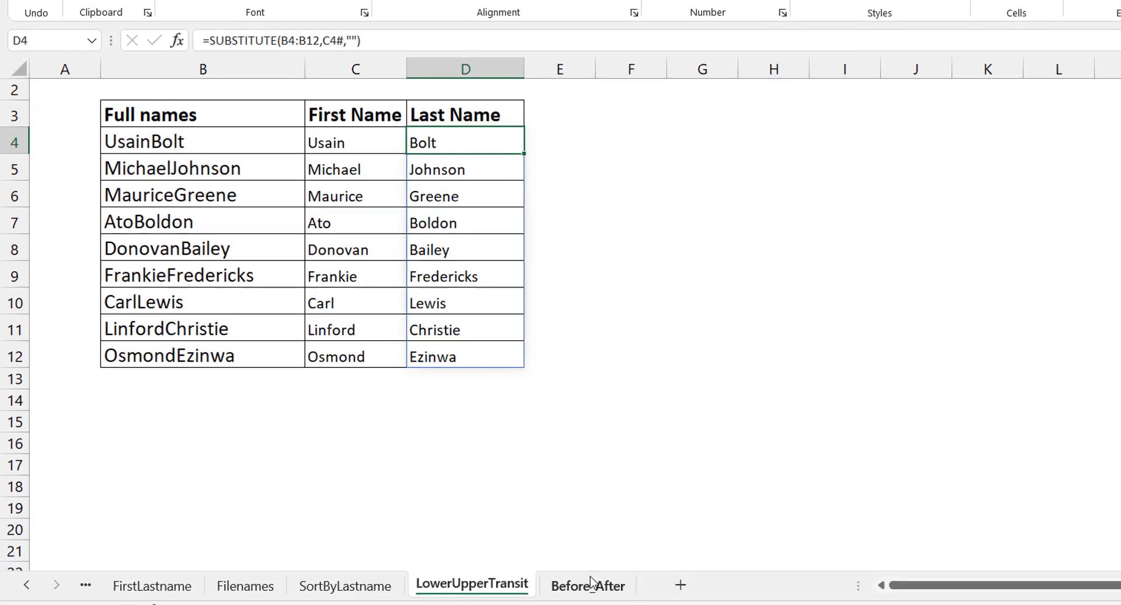
- On the Before_After sheet, clear the Weight and Density values in C4:D7 and select C4
click(589, 584)
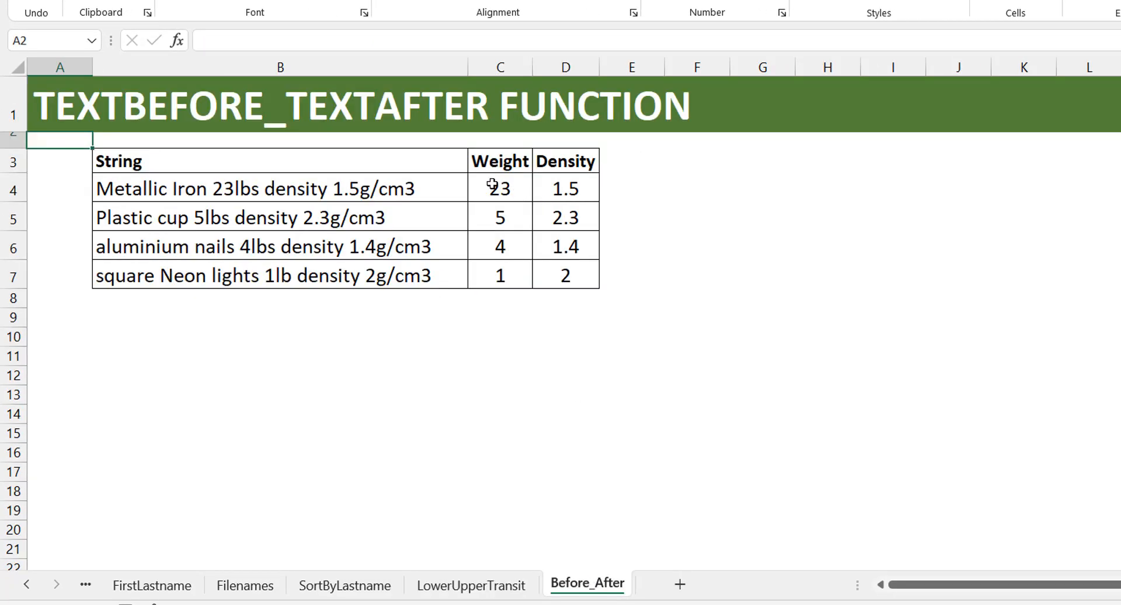
click(432, 184)
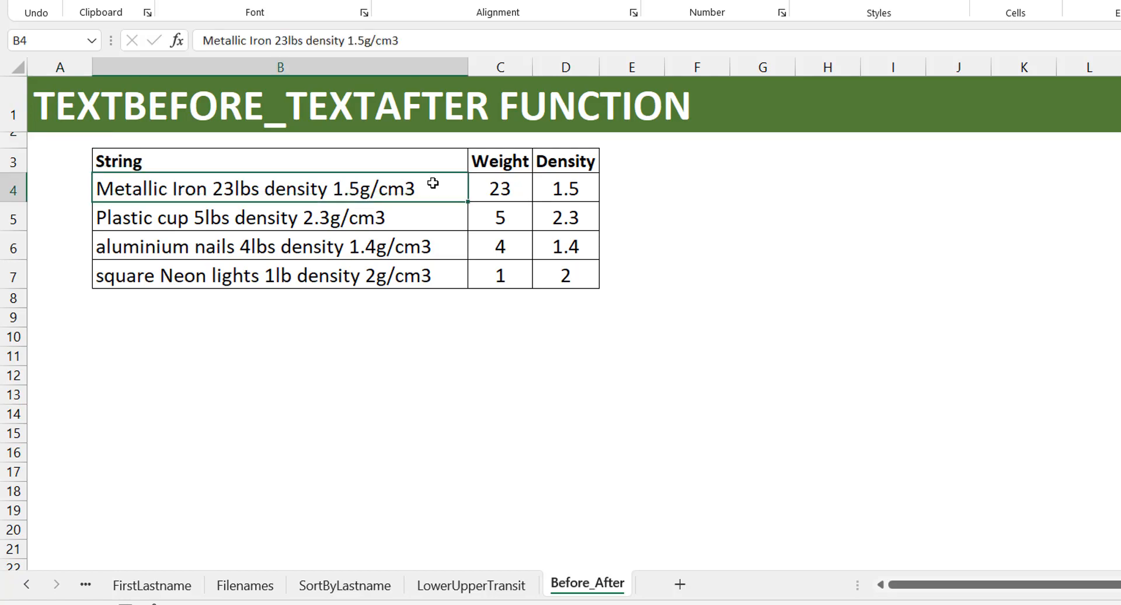
key(Right)
key(ctrl+shift+Down)
key(shift+Right)
key(Delete)
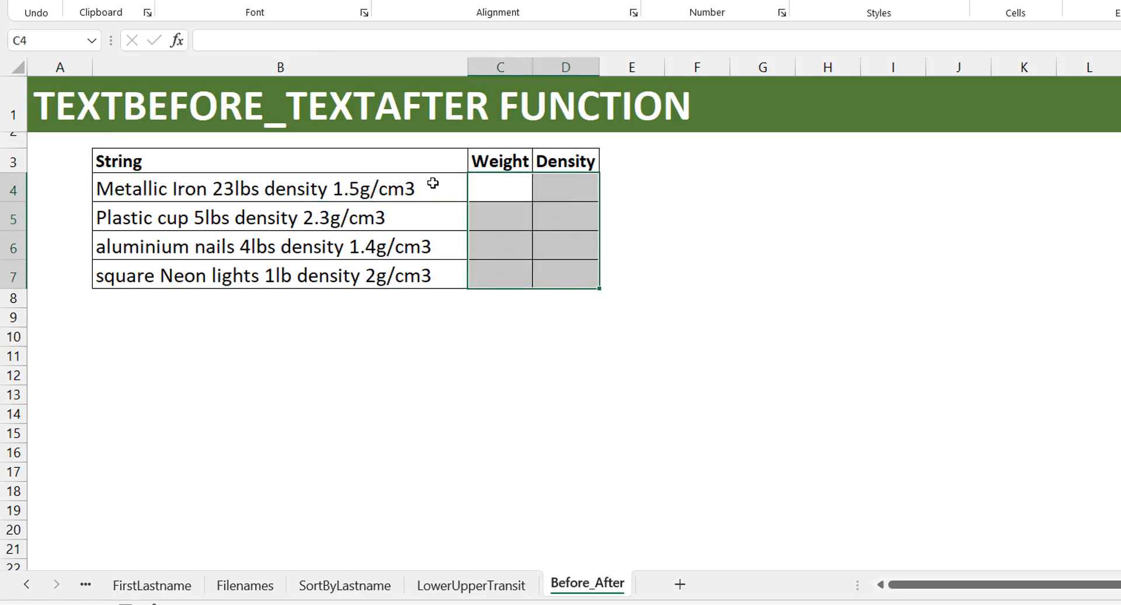
key(Left)
key(Right)
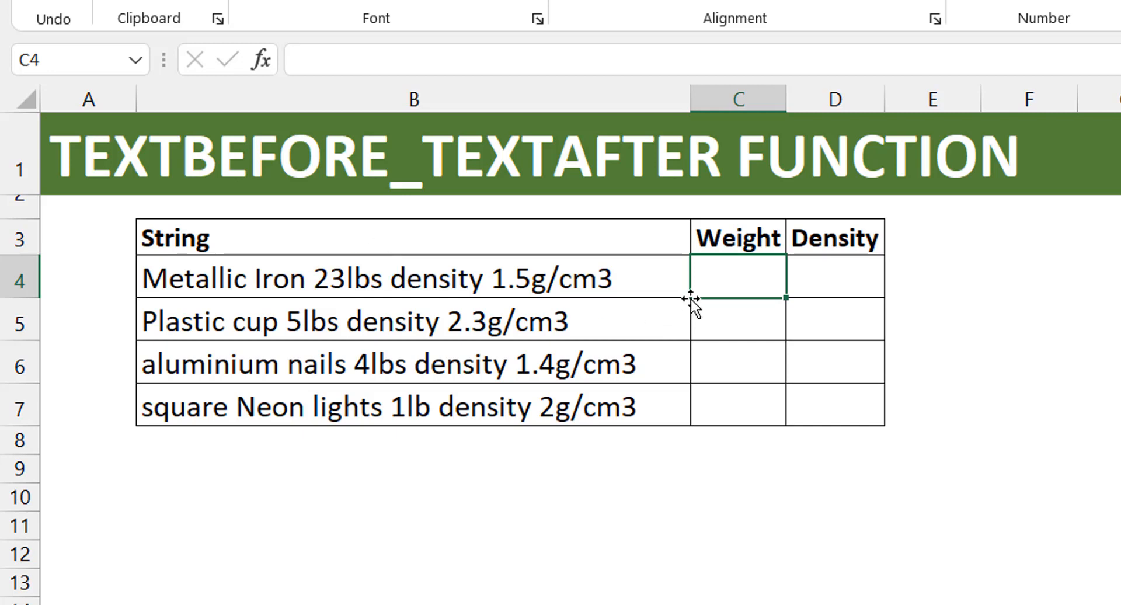
- Enter =TEXTBEFORE(B4,"lb") in C4 under Weight and reselect the cell
text(=text)
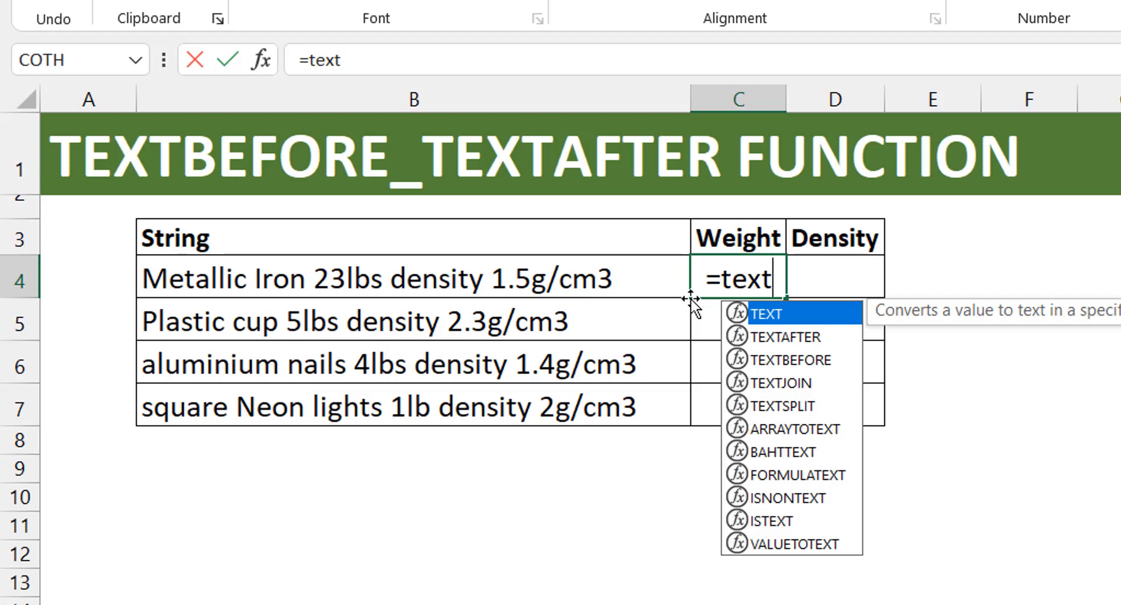
key(Down)
key(Down)
key(Tab)
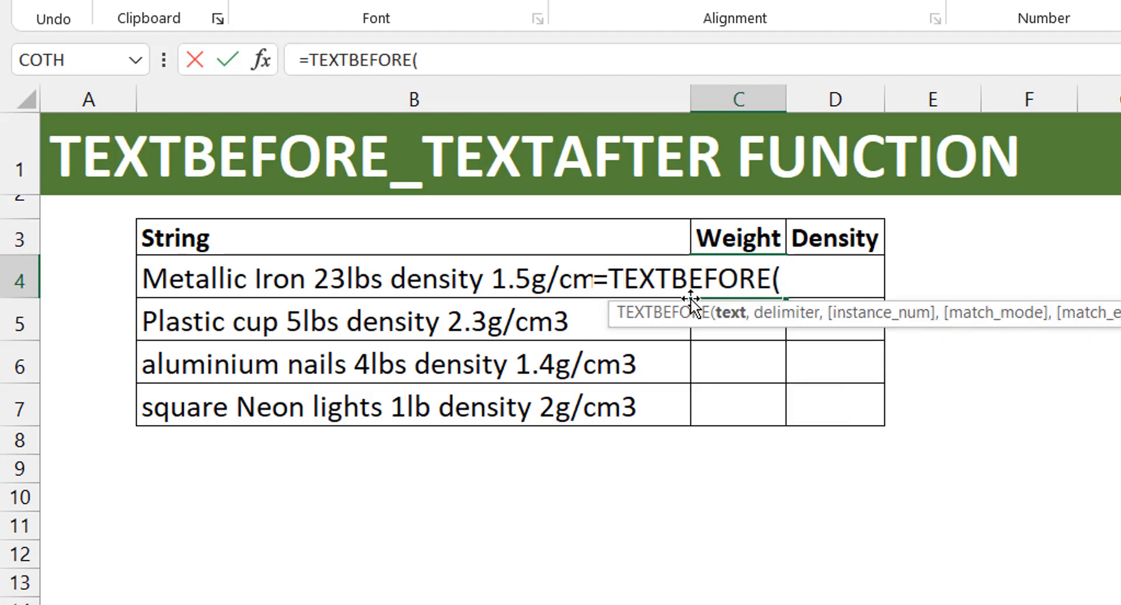
click(690, 296)
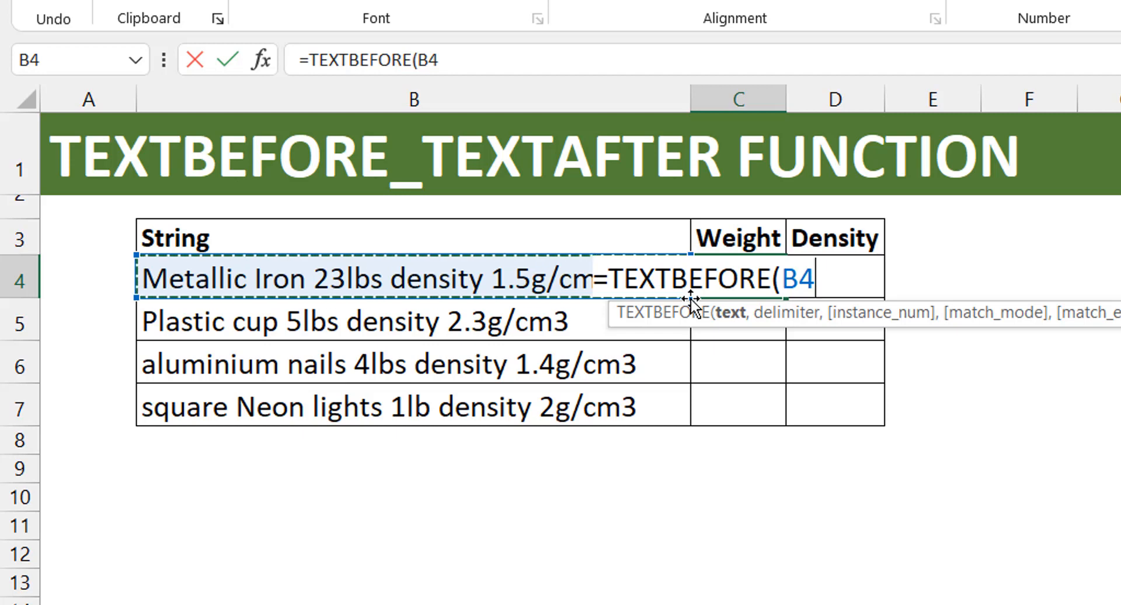
text(,)
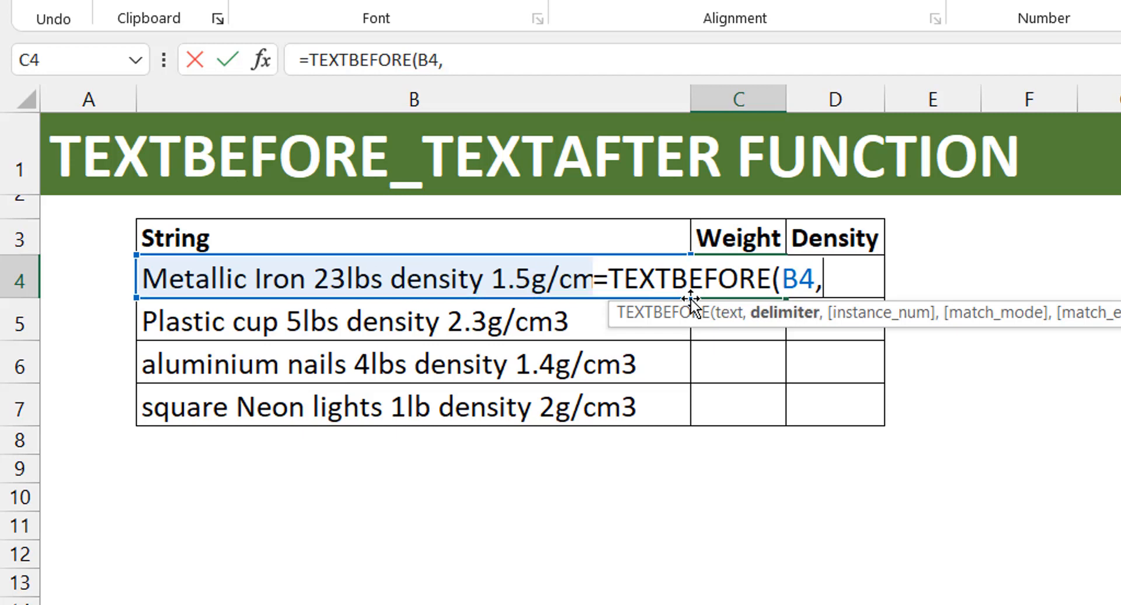
text("lb)
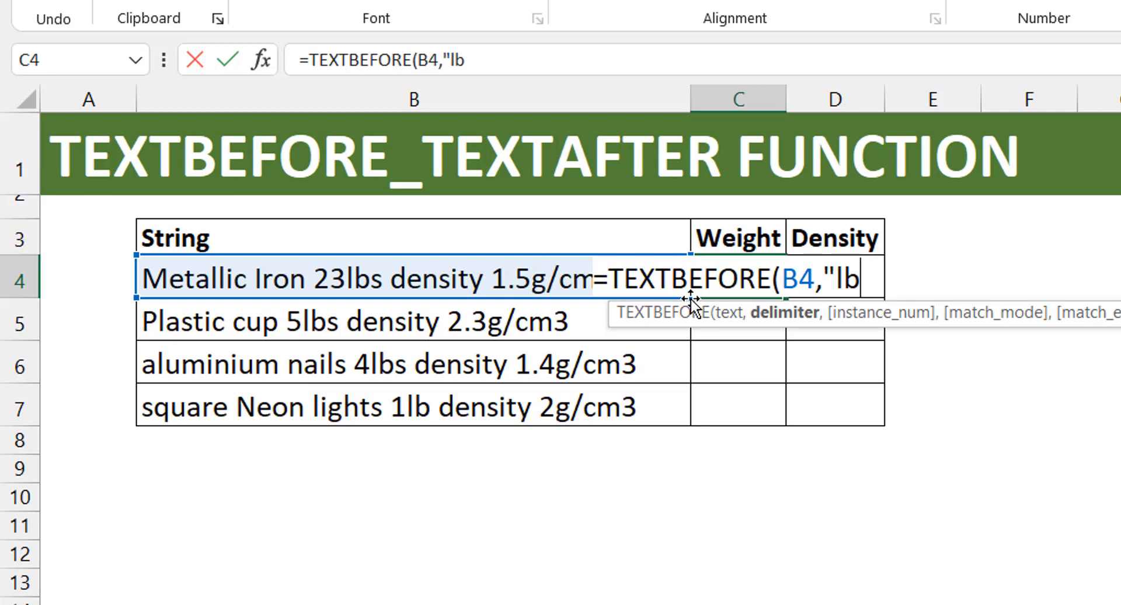
text("))
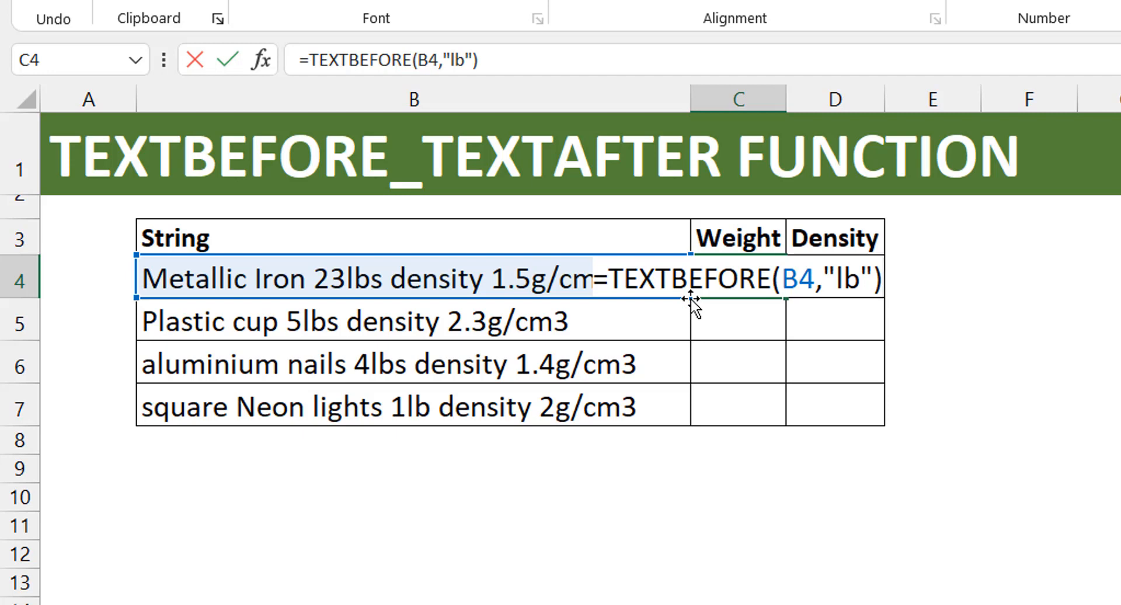
key(Return)
key(Up)
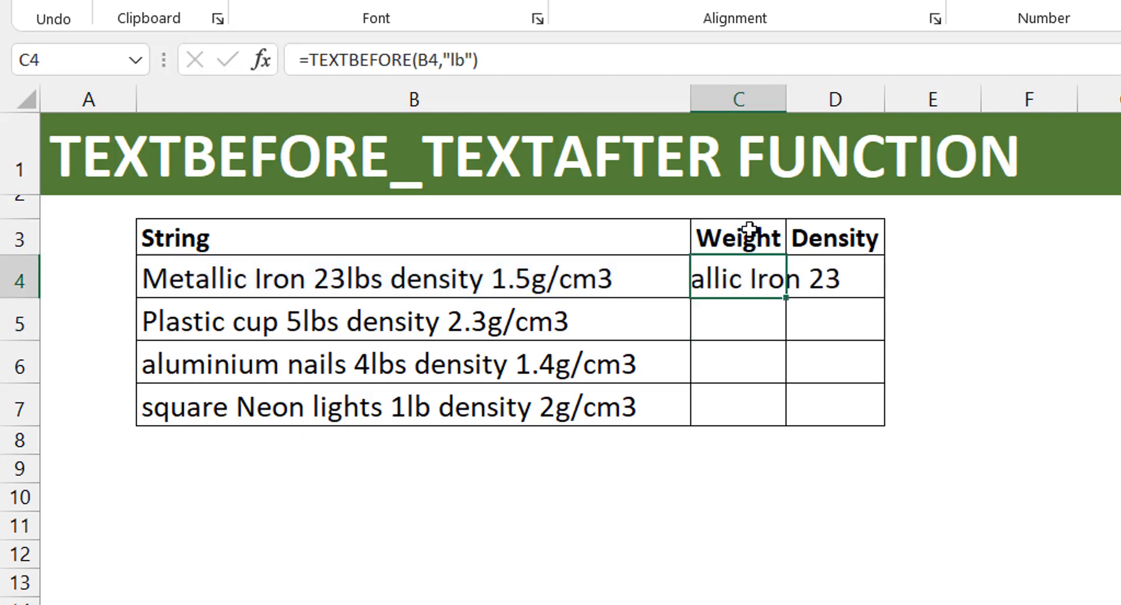
- AutoFit column C to the width of the Weight result, leaving the String cells unedited
double_click(785, 110)
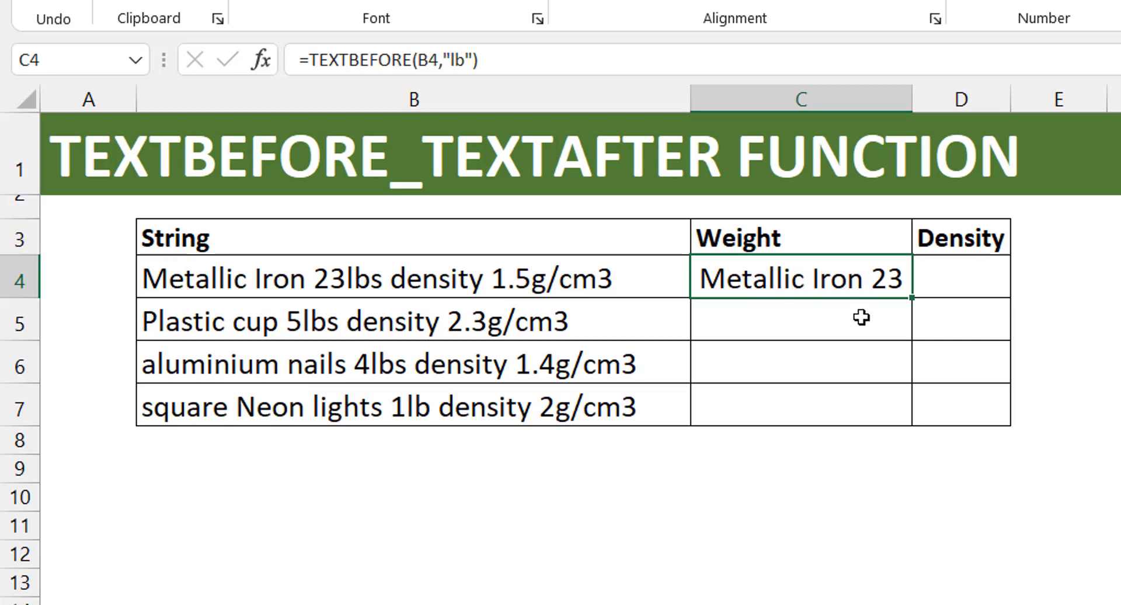
double_click(357, 365)
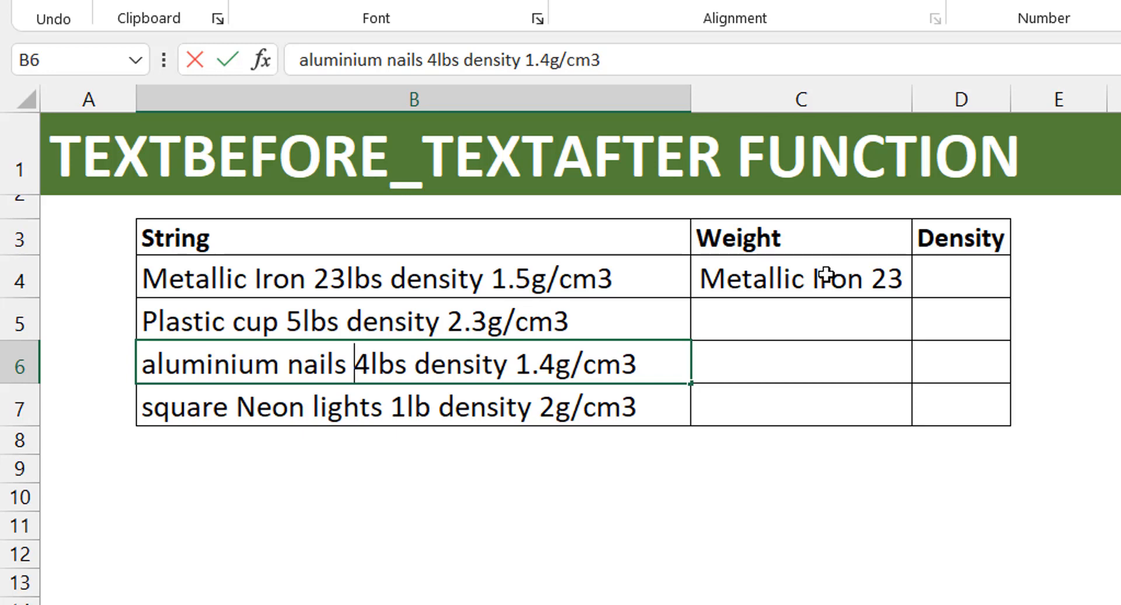
key(Escape)
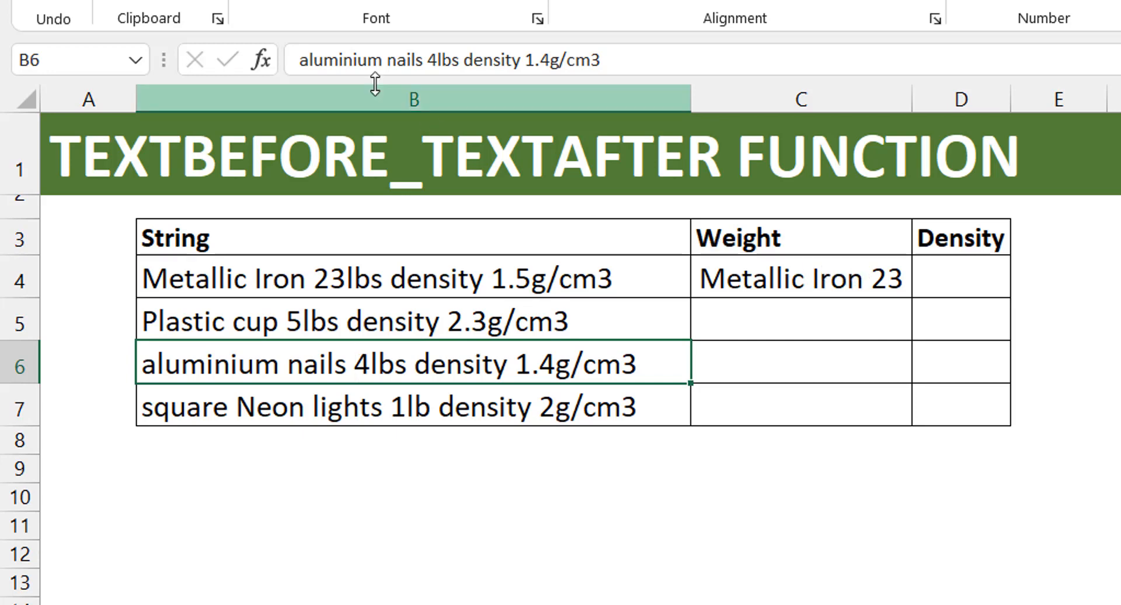
- Wrap the C4 Weight formula in TEXTAFTER with " " as delimiter and instance -1, giving =TEXTAFTER(TEXTBEFORE(B4,"lb")," ",-1)
click(771, 281)
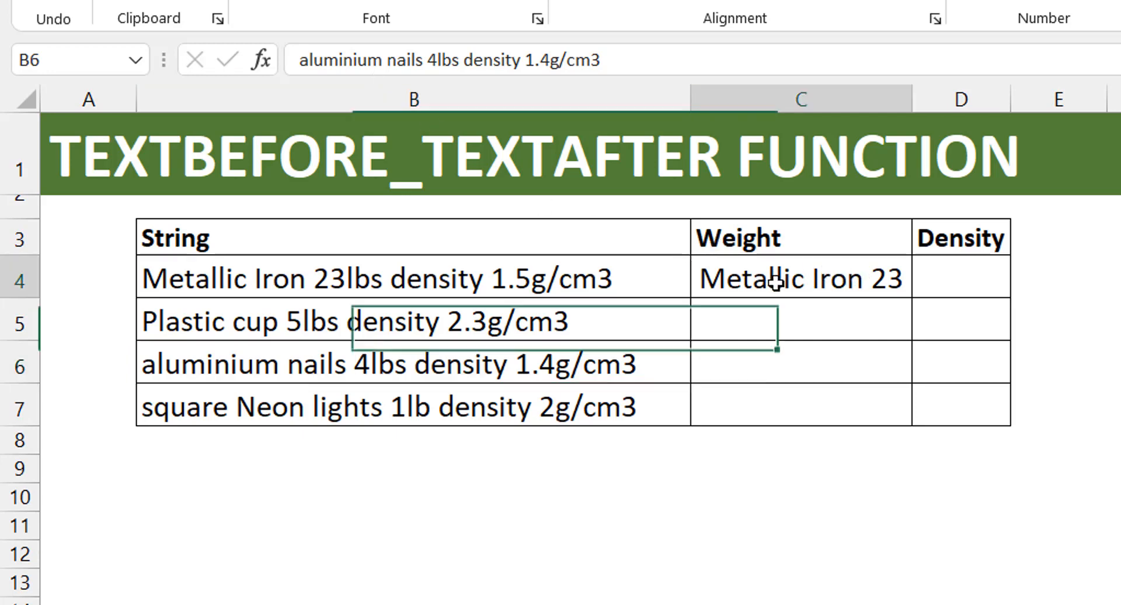
key(F2)
click(314, 61)
text(textafte)
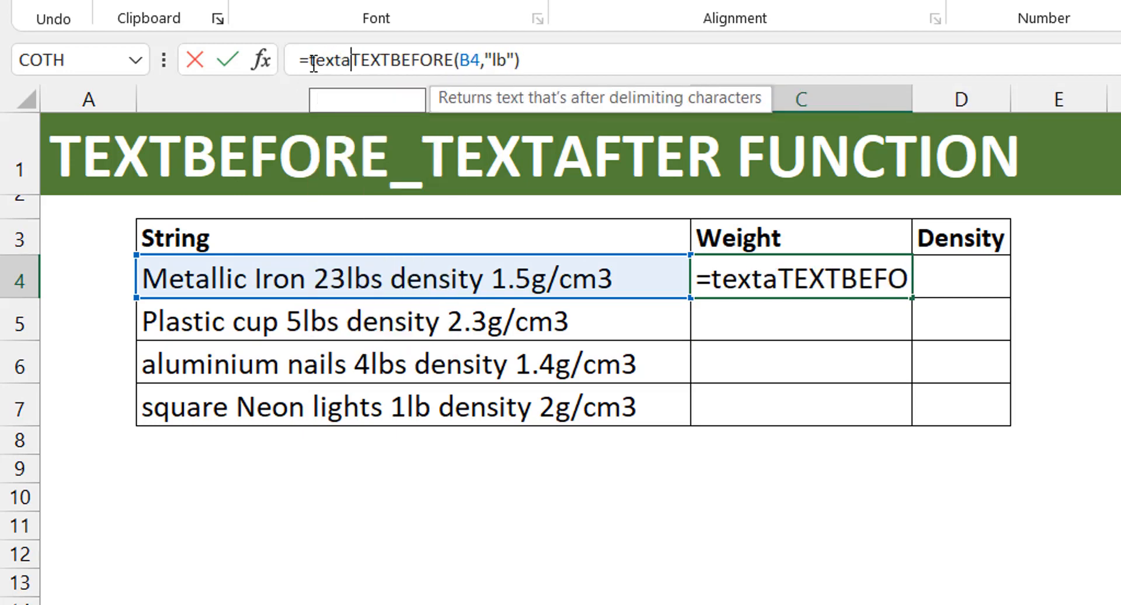
key(Tab)
click(599, 62)
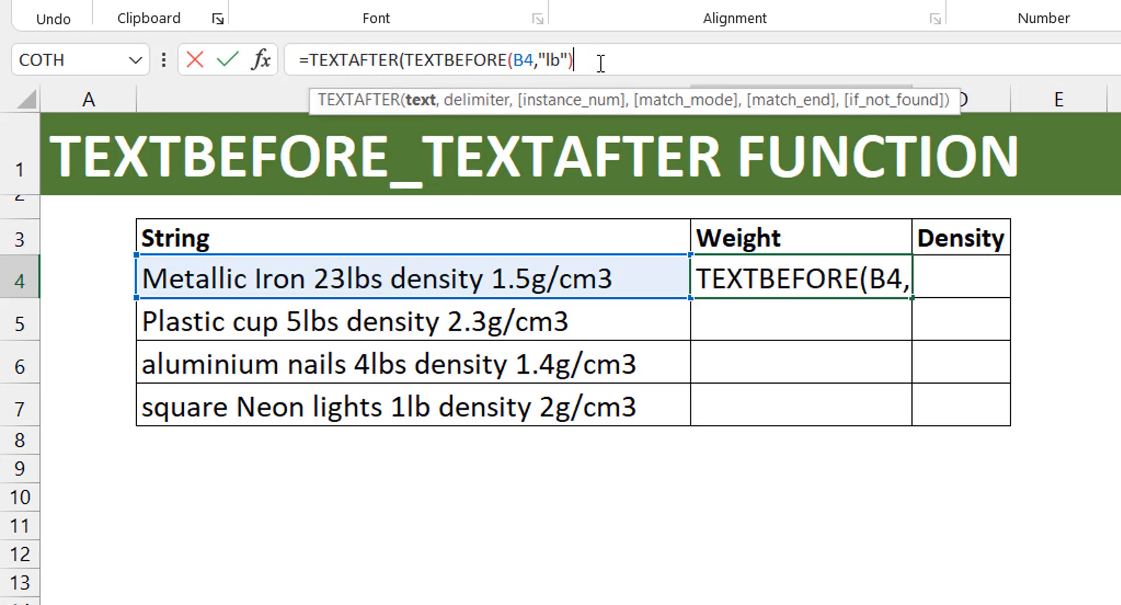
text(," ")
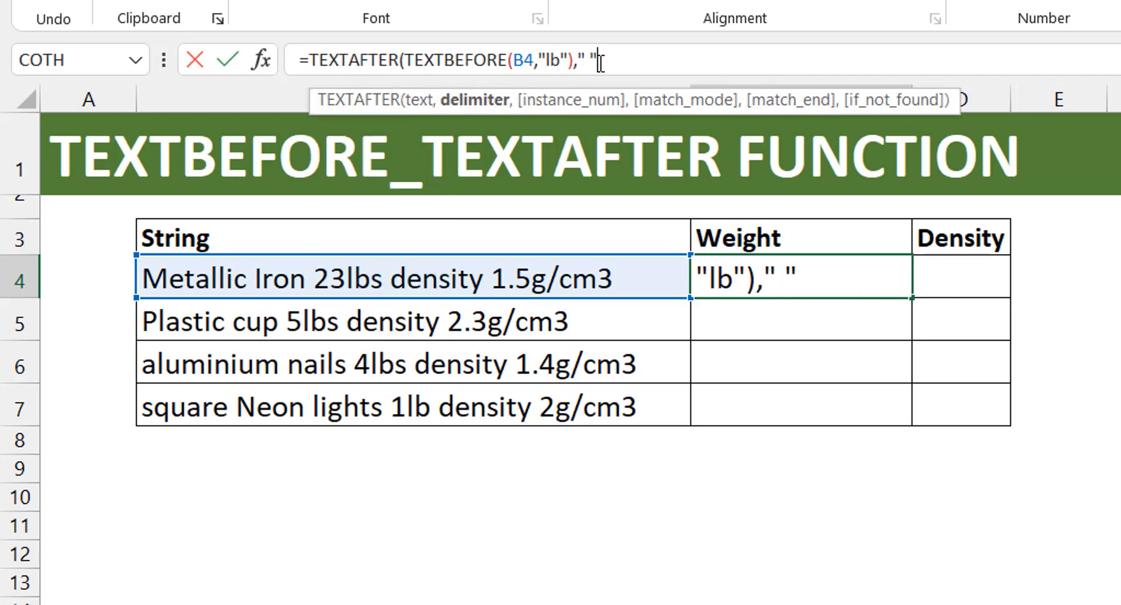
text(,)
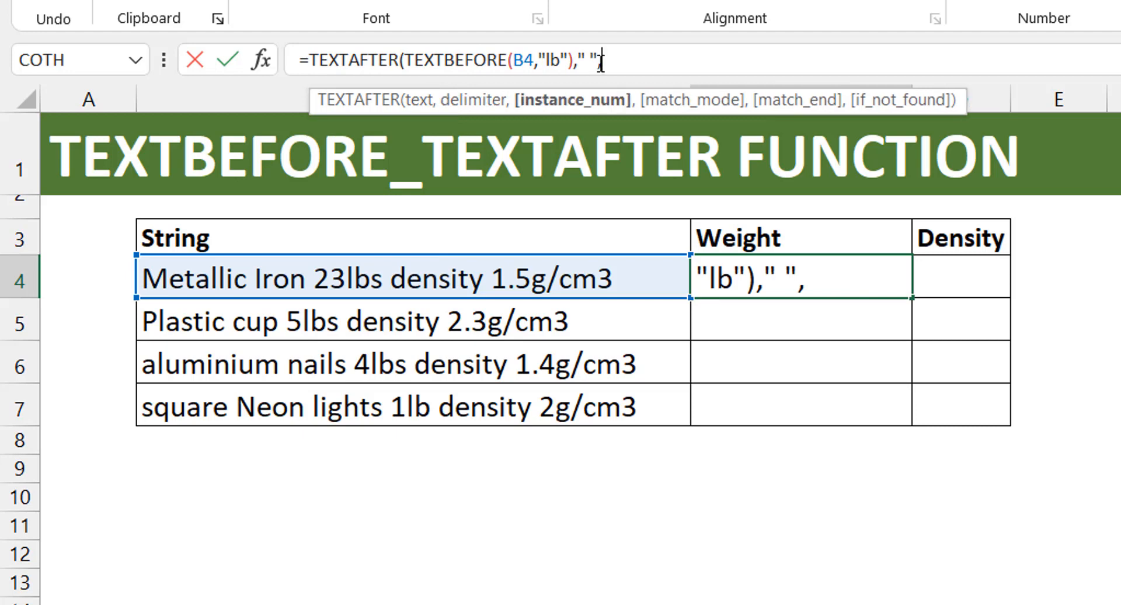
text(-1))
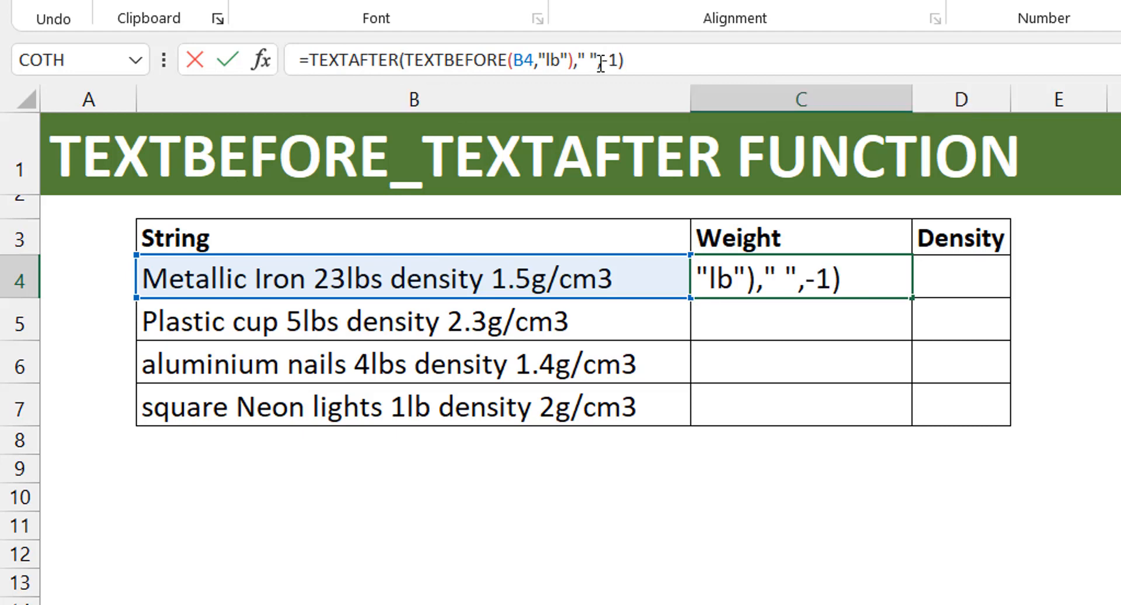
key(ctrl+Return)
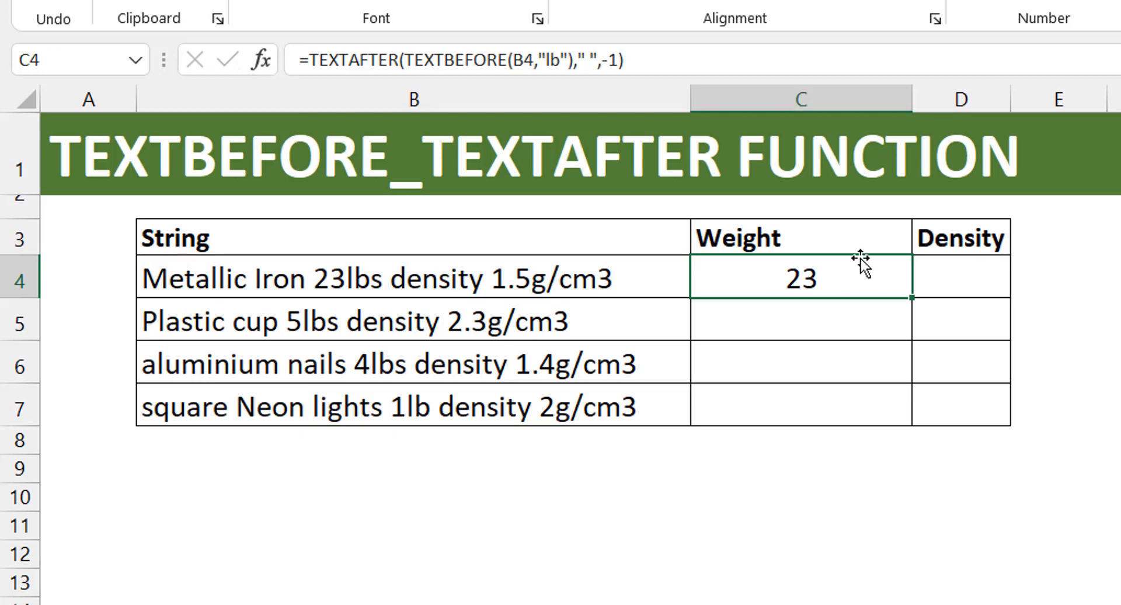
- Append +0 to the C4 formula to convert its result to a number, and fill it down through C7
click(695, 61)
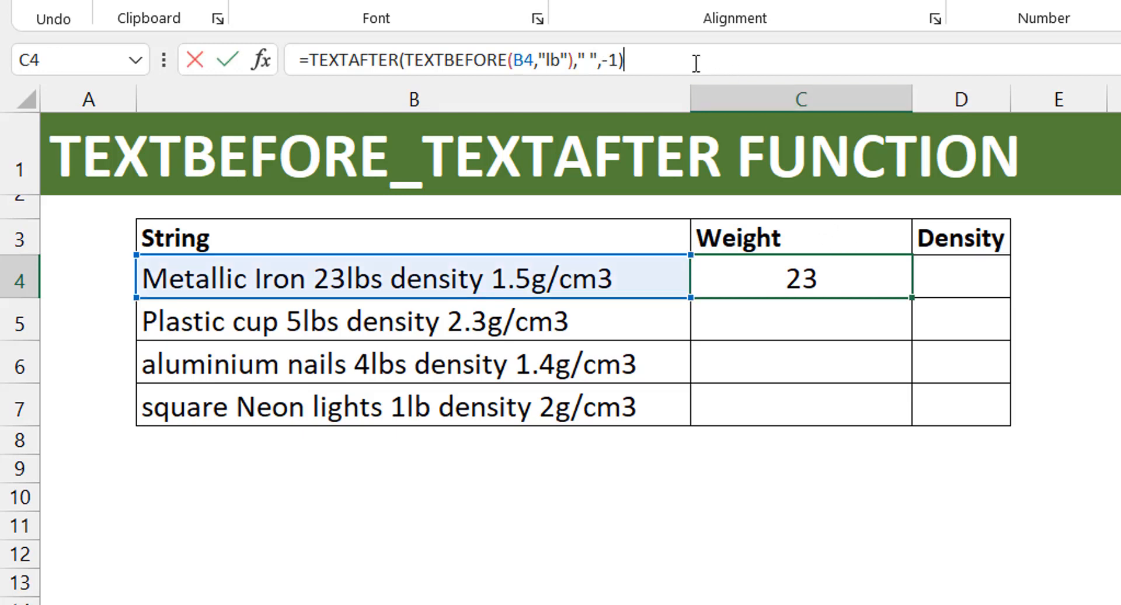
text(+0)
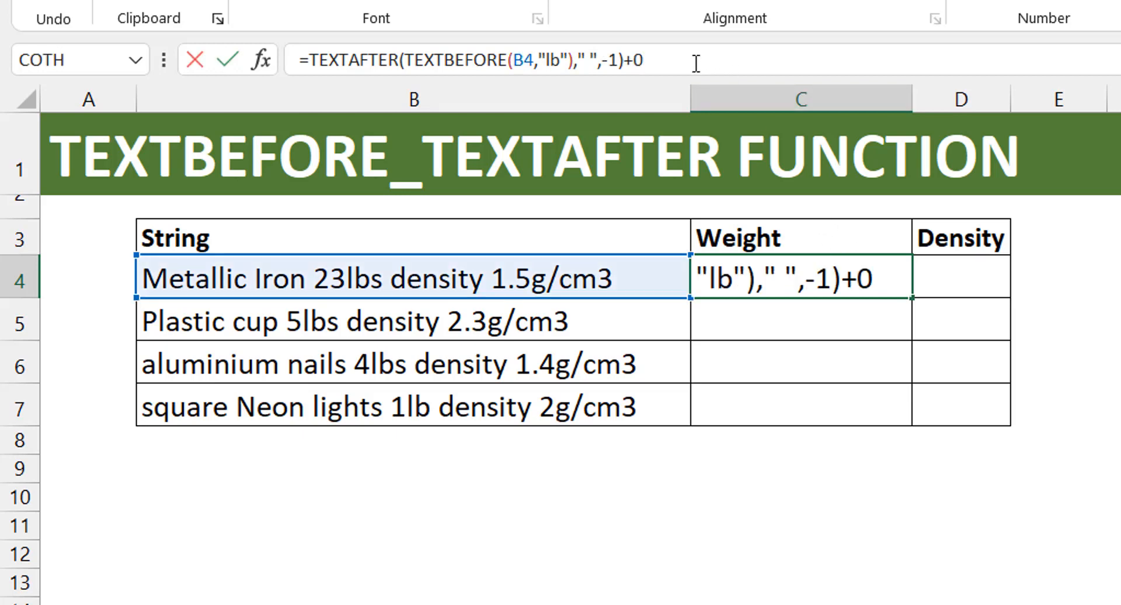
key(ctrl+Return)
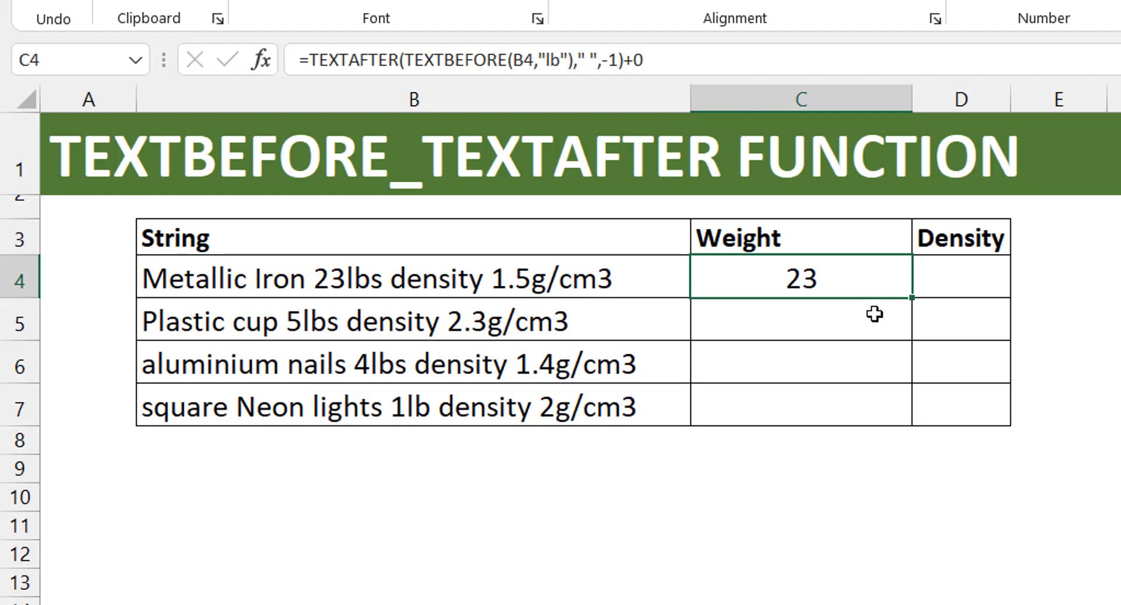
double_click(910, 298)
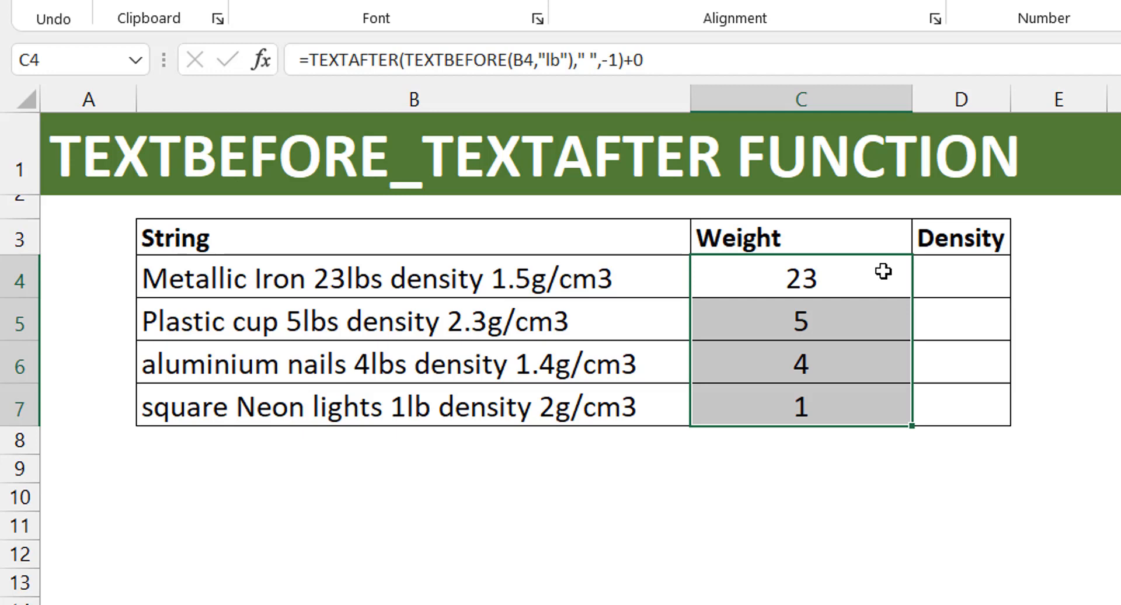
- Change the weight in the aluminium nails string in B6 to 4.3lbs
double_click(371, 365)
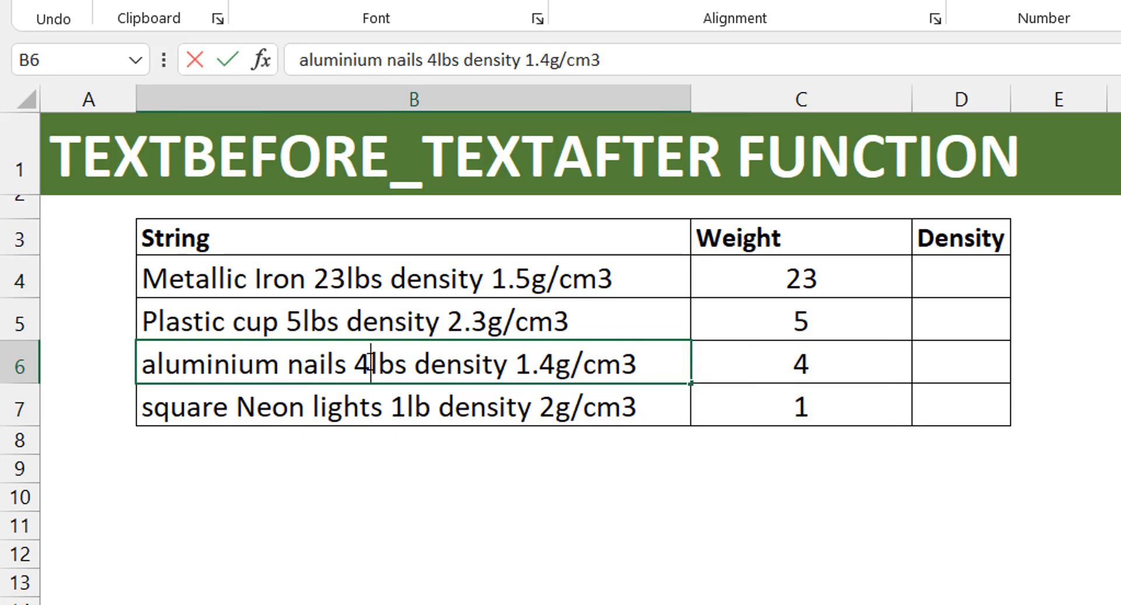
text(.3)
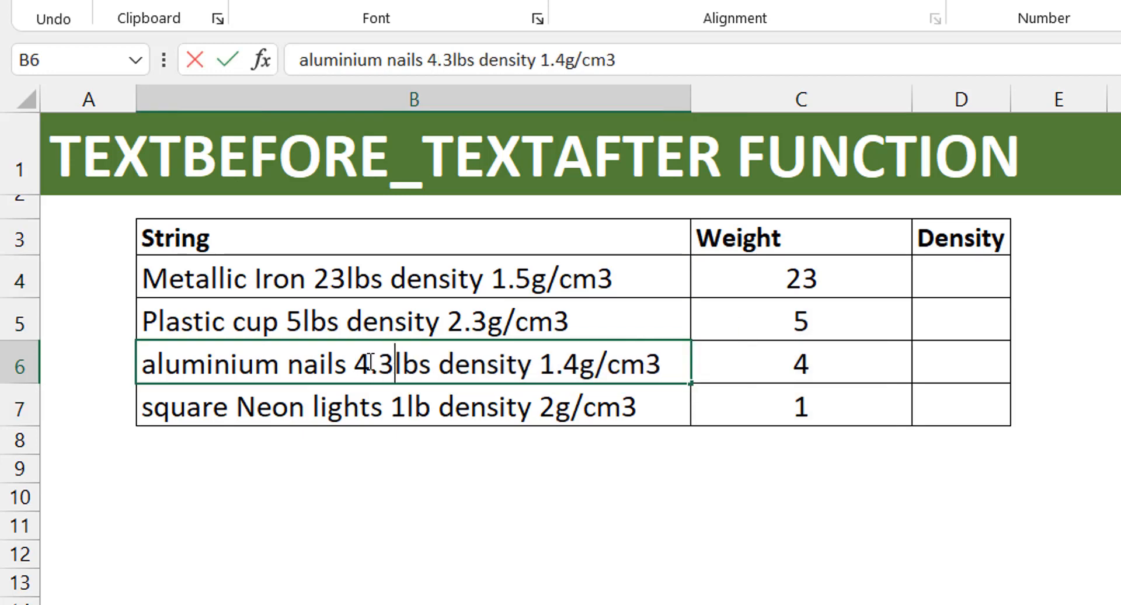
key(ctrl+Return)
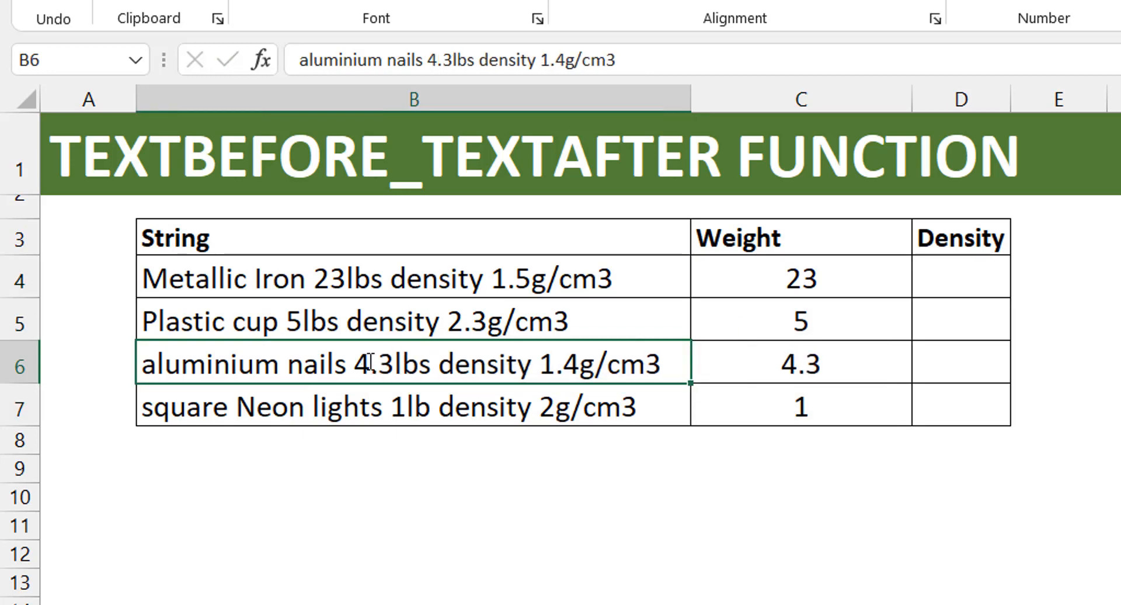
- Enter =TEXTAFTER(B4," ",-1) in D4 under Density and AutoFit column D to the result
click(952, 283)
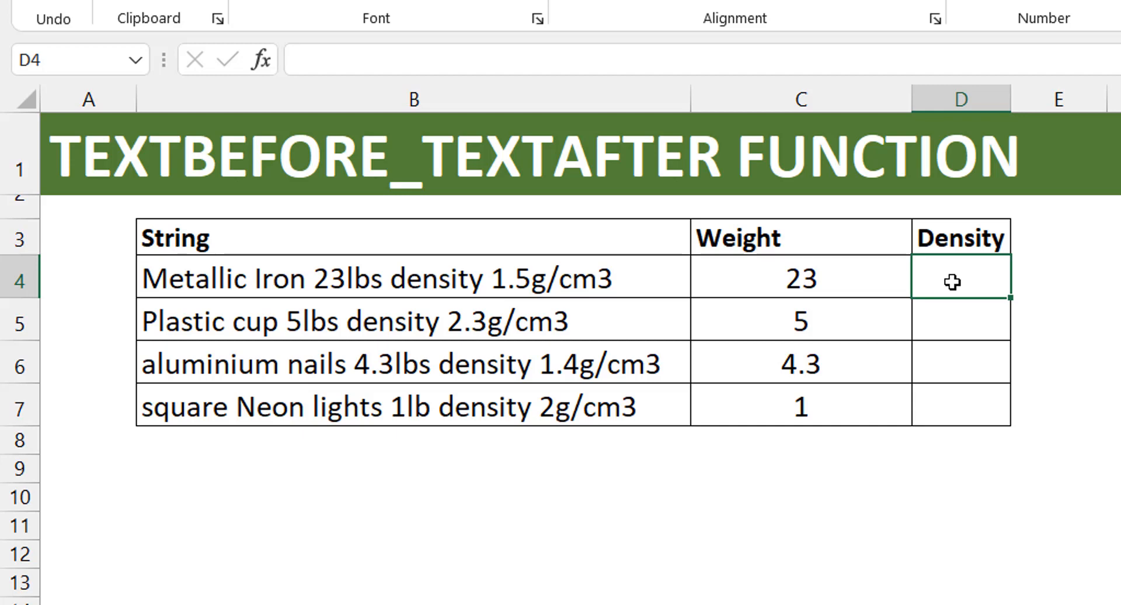
text(=textaf)
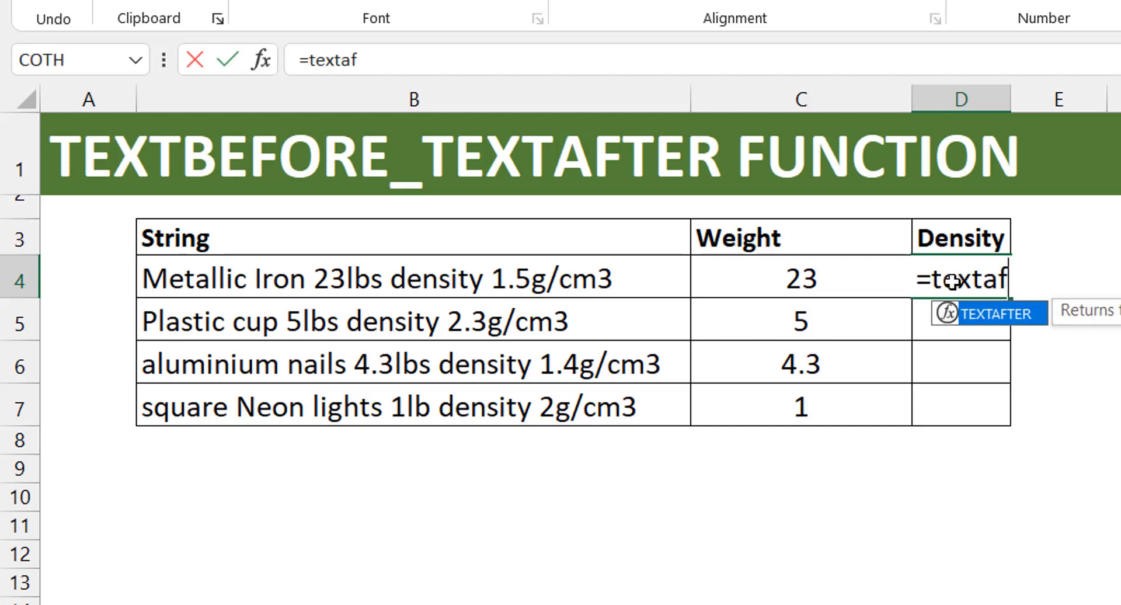
key(Tab)
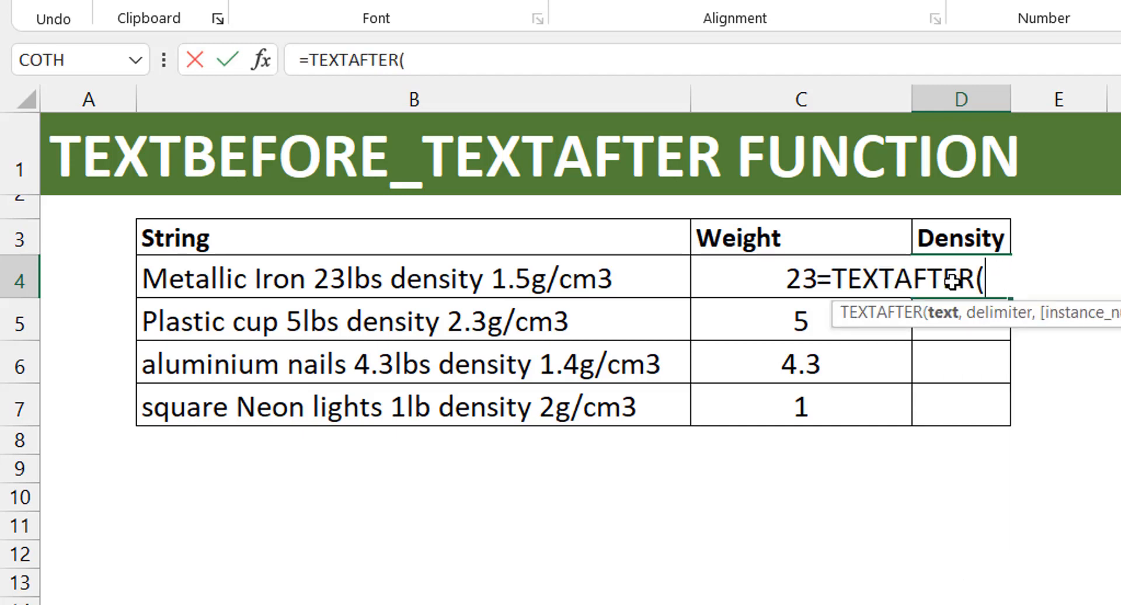
key(Left)
key(Left)
text(," ",)
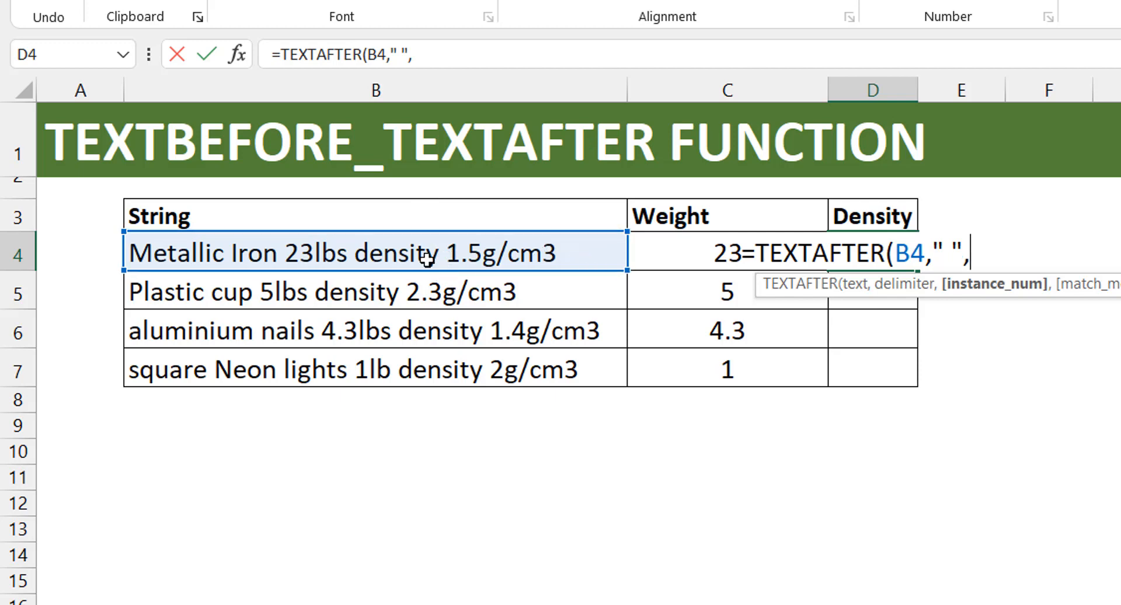
text(-1))
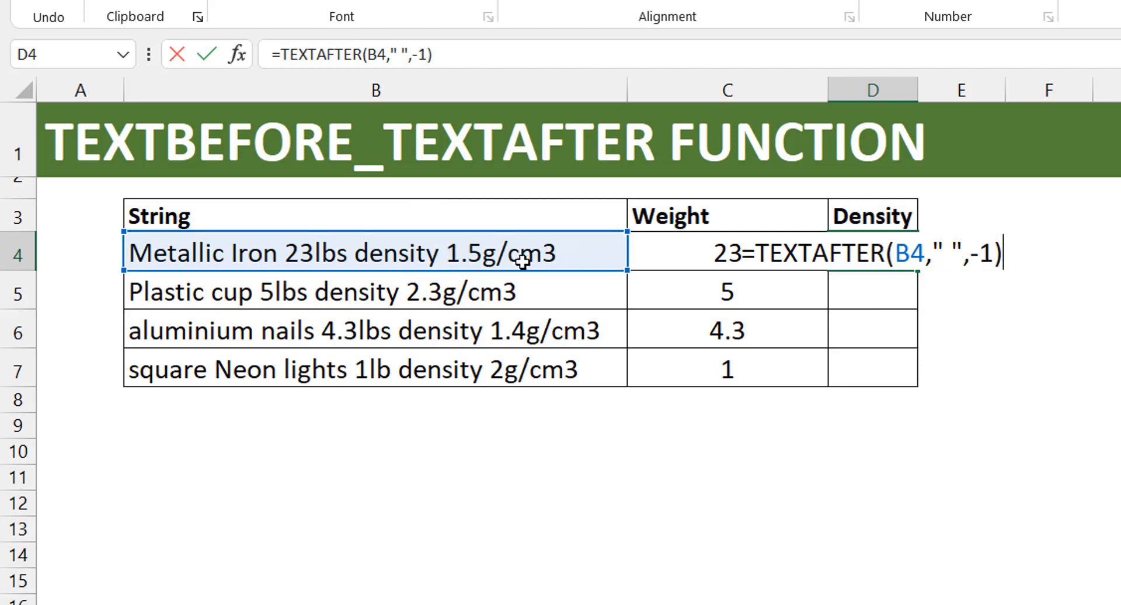
key(ctrl+Return)
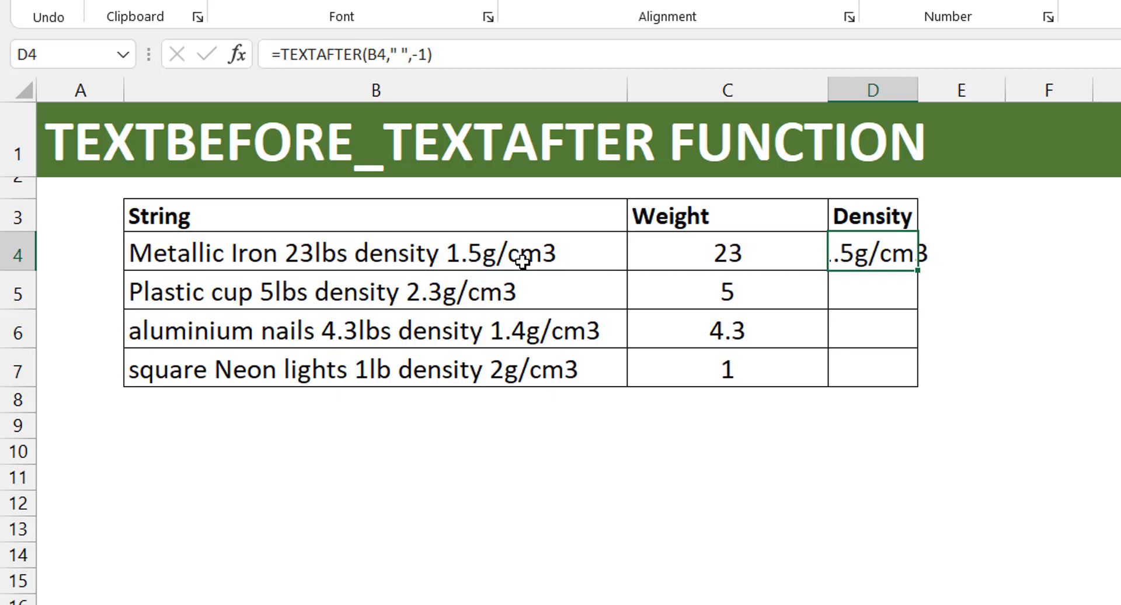
double_click(913, 87)
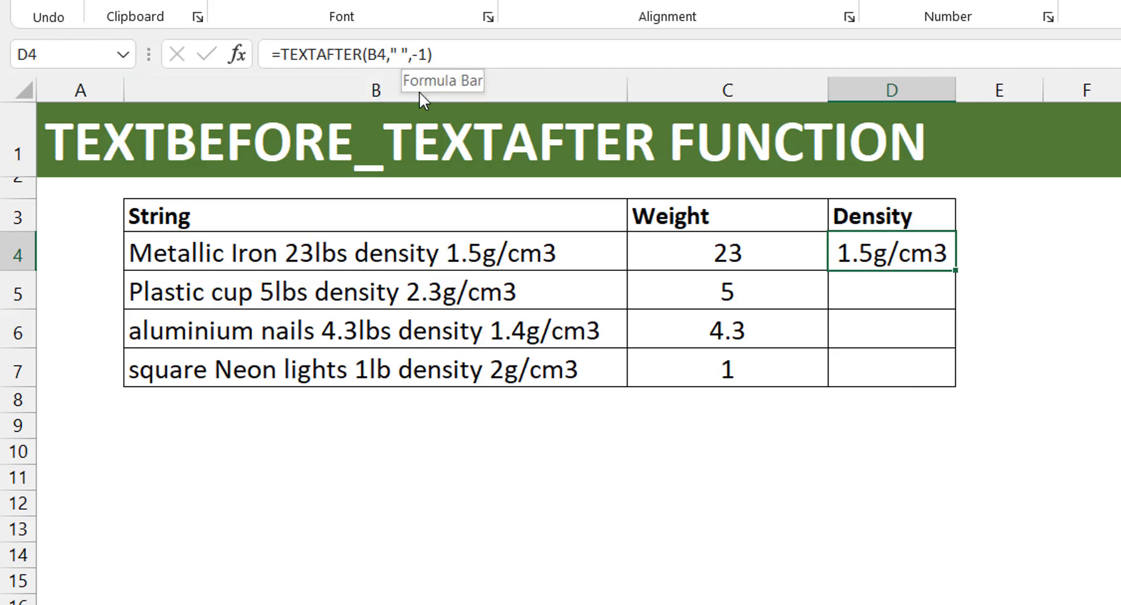
- Wrap the D4 Density formula in TEXTBEFORE with "g/cm3" as delimiter, giving =TEXTBEFORE(TEXTAFTER(B4," ",-1),"g/cm3")
click(279, 54)
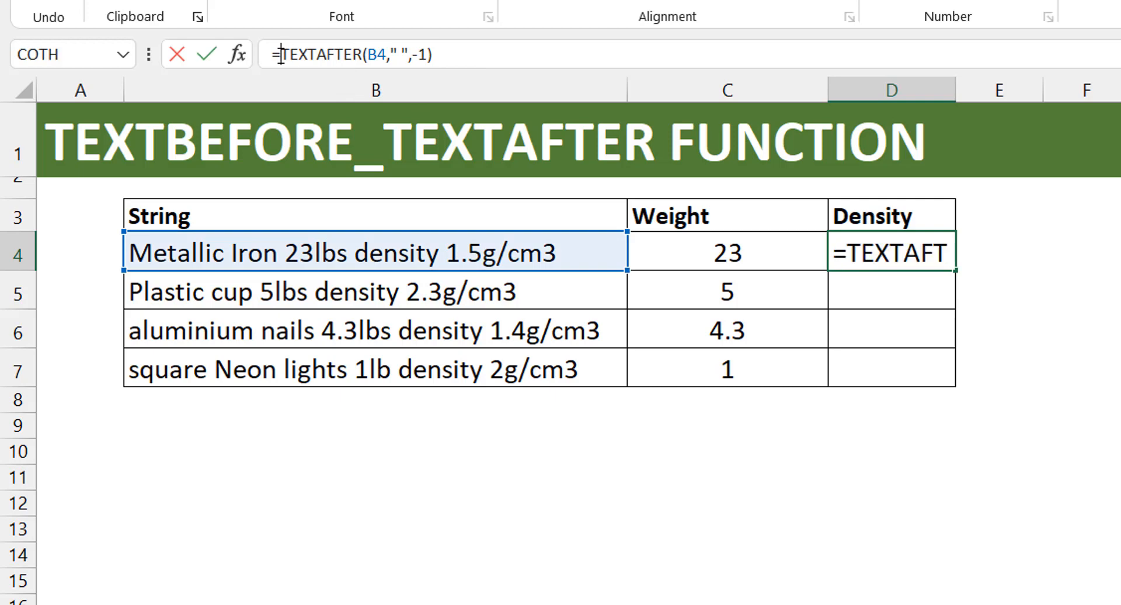
text(textb)
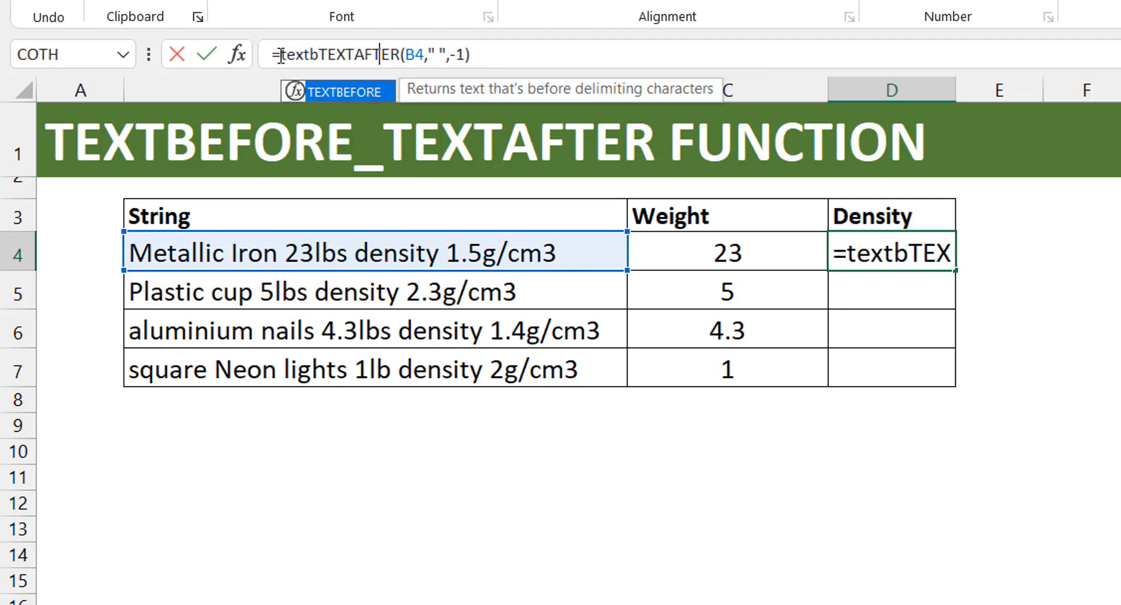
key(Tab)
click(566, 52)
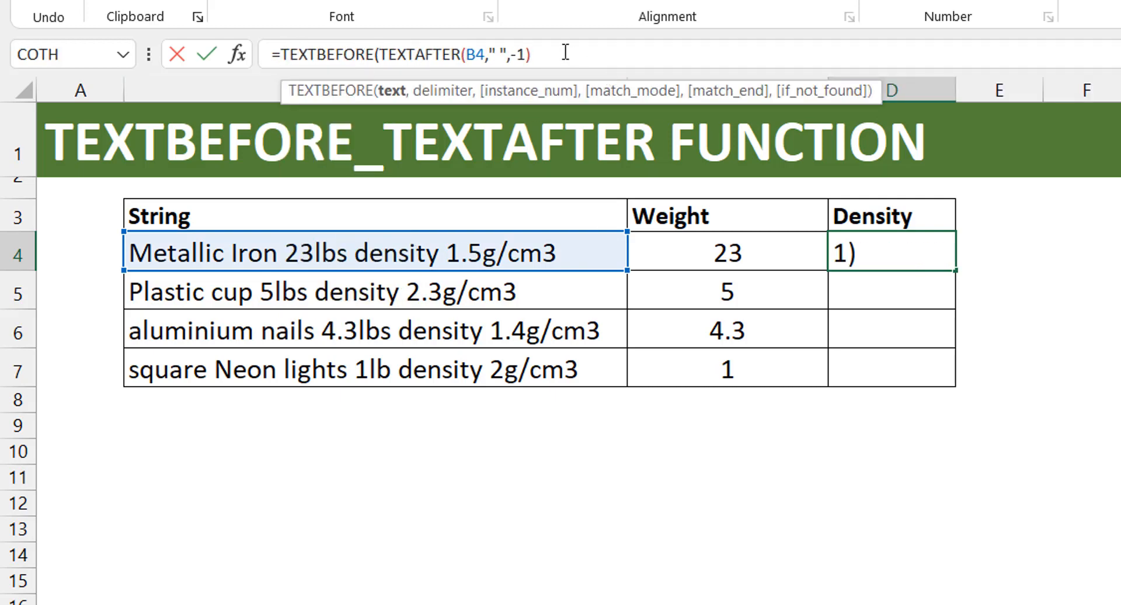
text(,"g/cm)
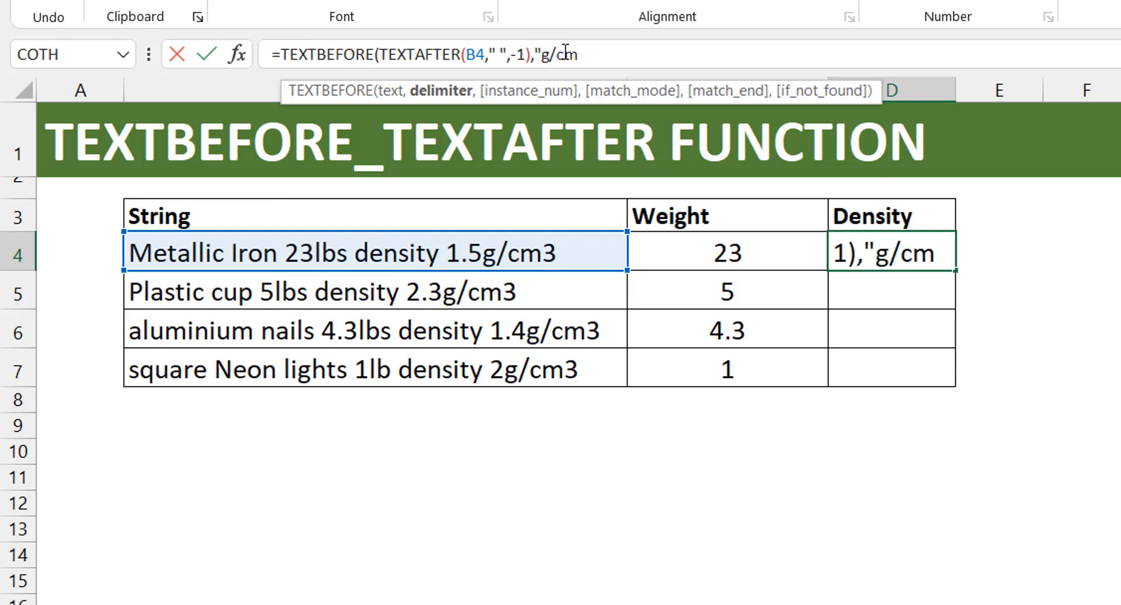
text(3"))
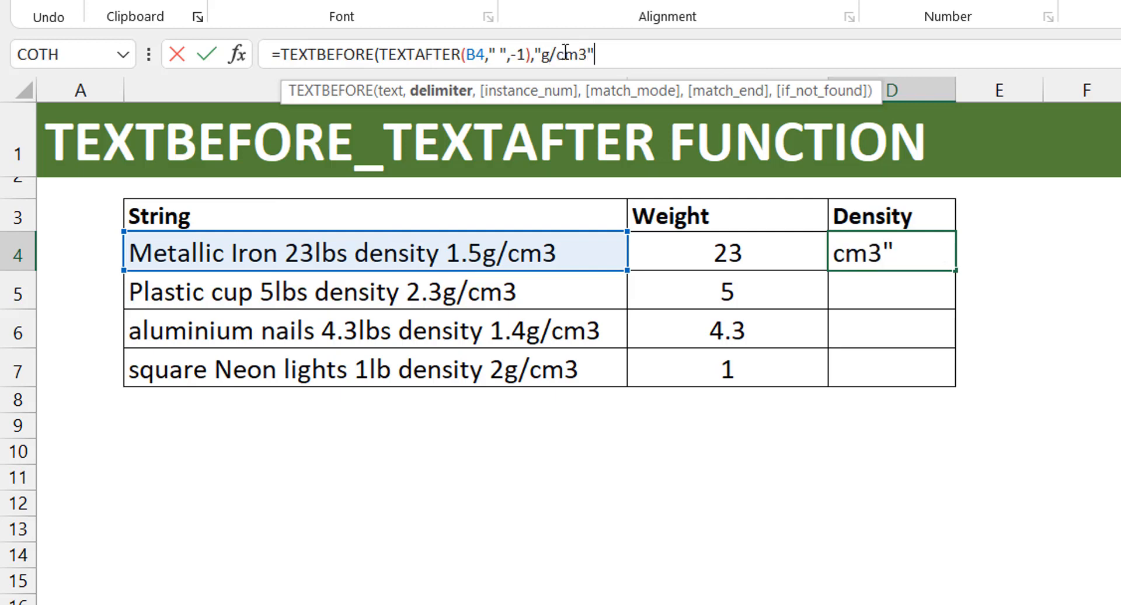
key(ctrl+Return)
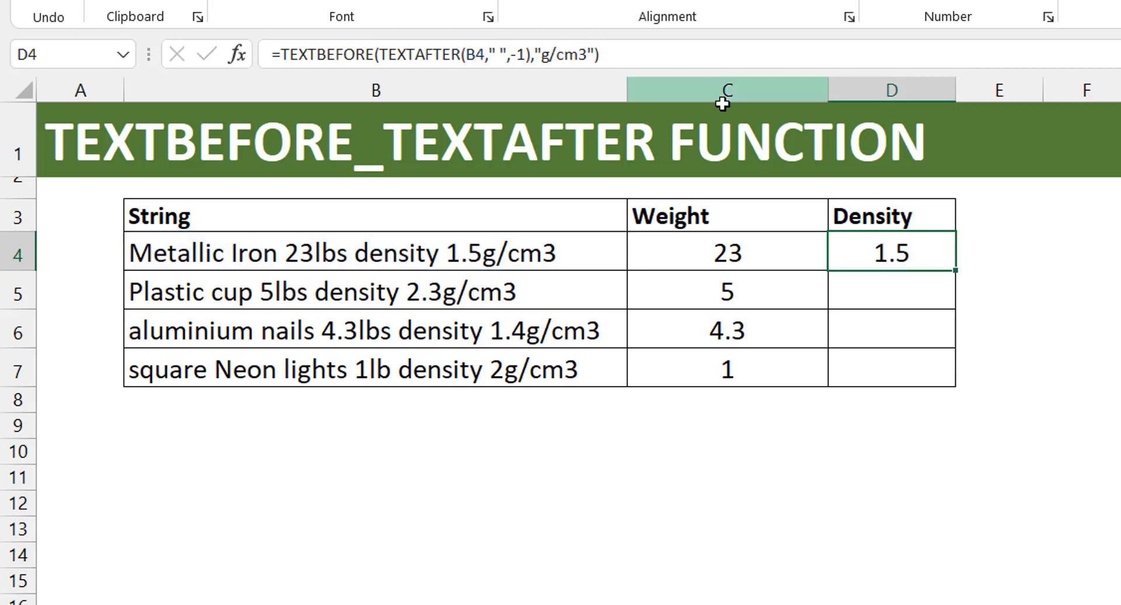
- Append *1 to the D4 formula to make its result numeric, fill it down through D7, and select D5
click(646, 55)
text(*1)
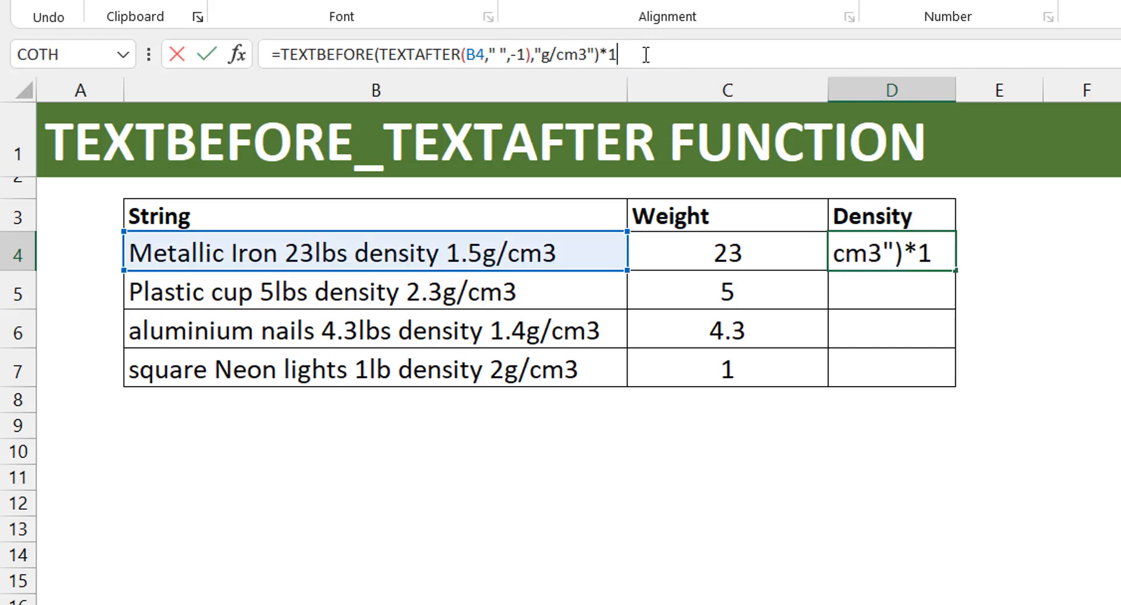
key(ctrl+Return)
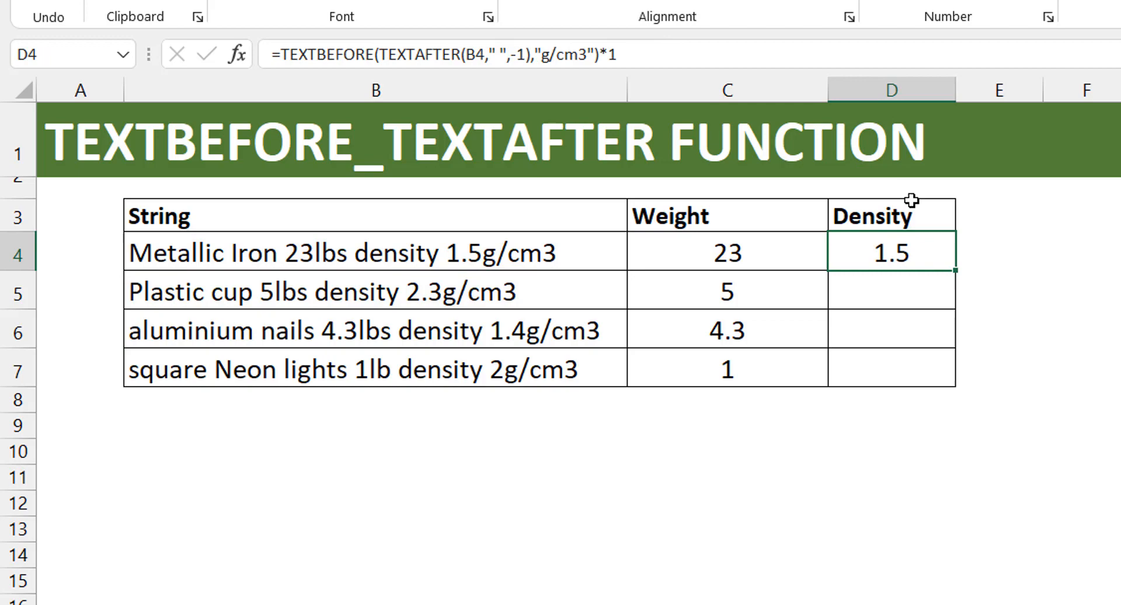
double_click(955, 271)
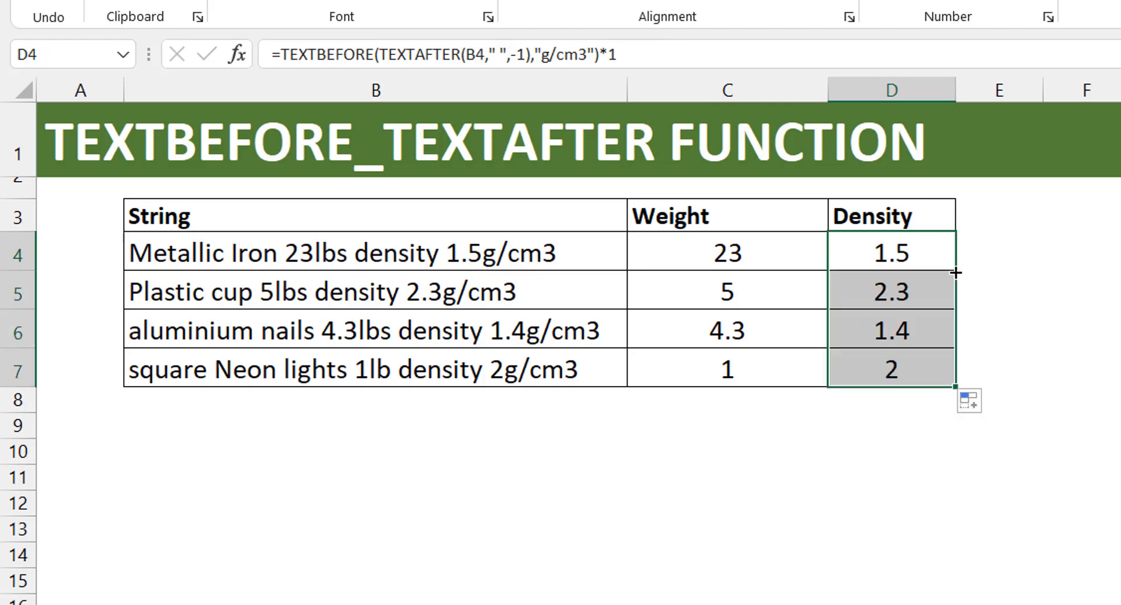
click(905, 292)
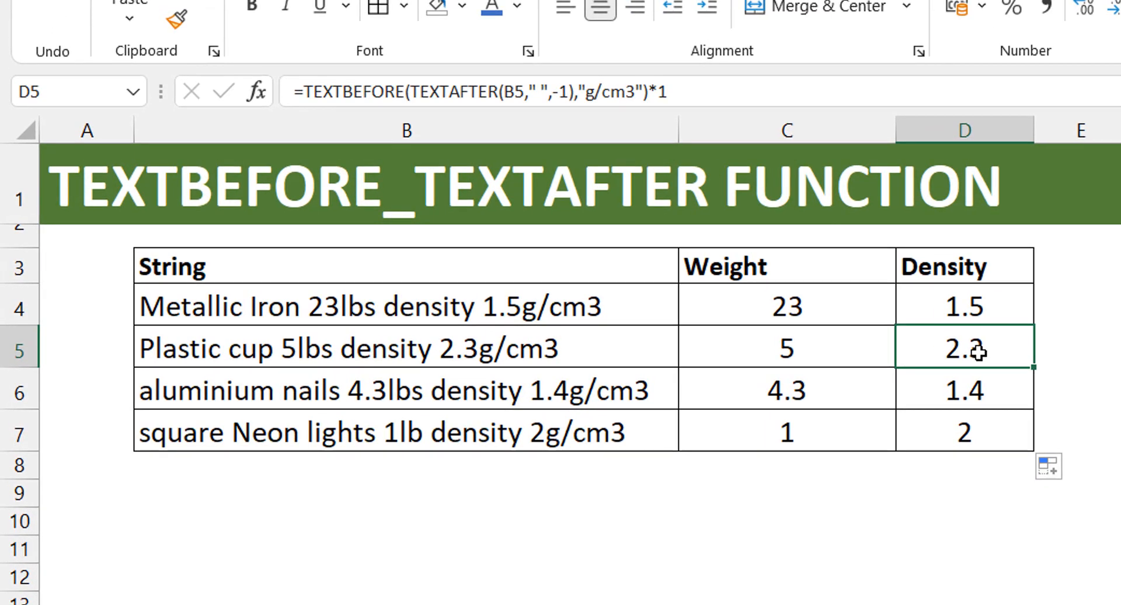